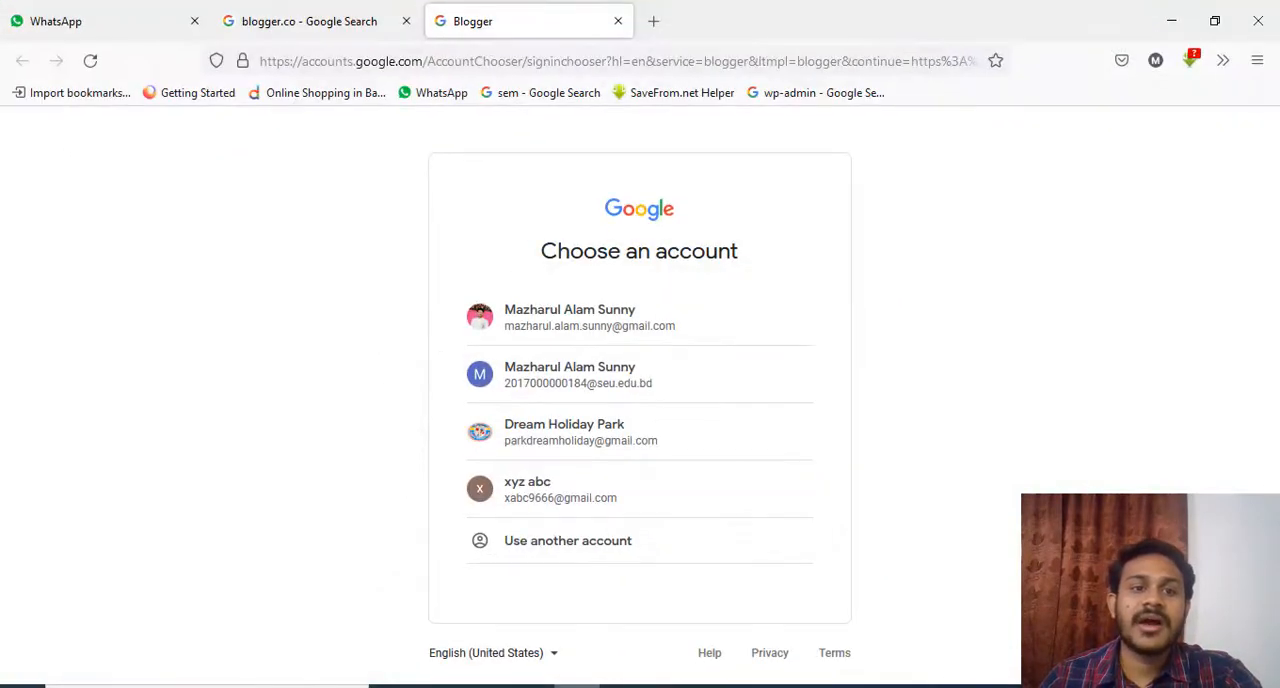
Examine the blogger.com entry and its sub-links in the Google search results
left_click(362, 18)
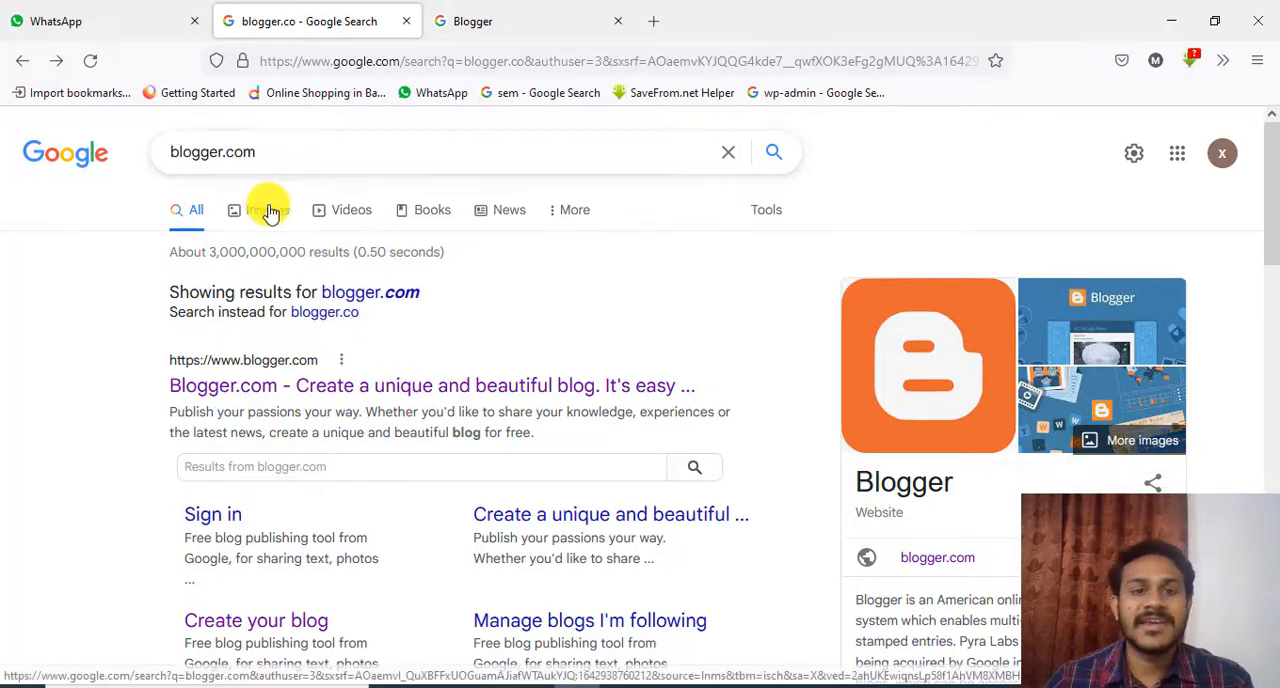
scroll(505, 240, "down", 2)
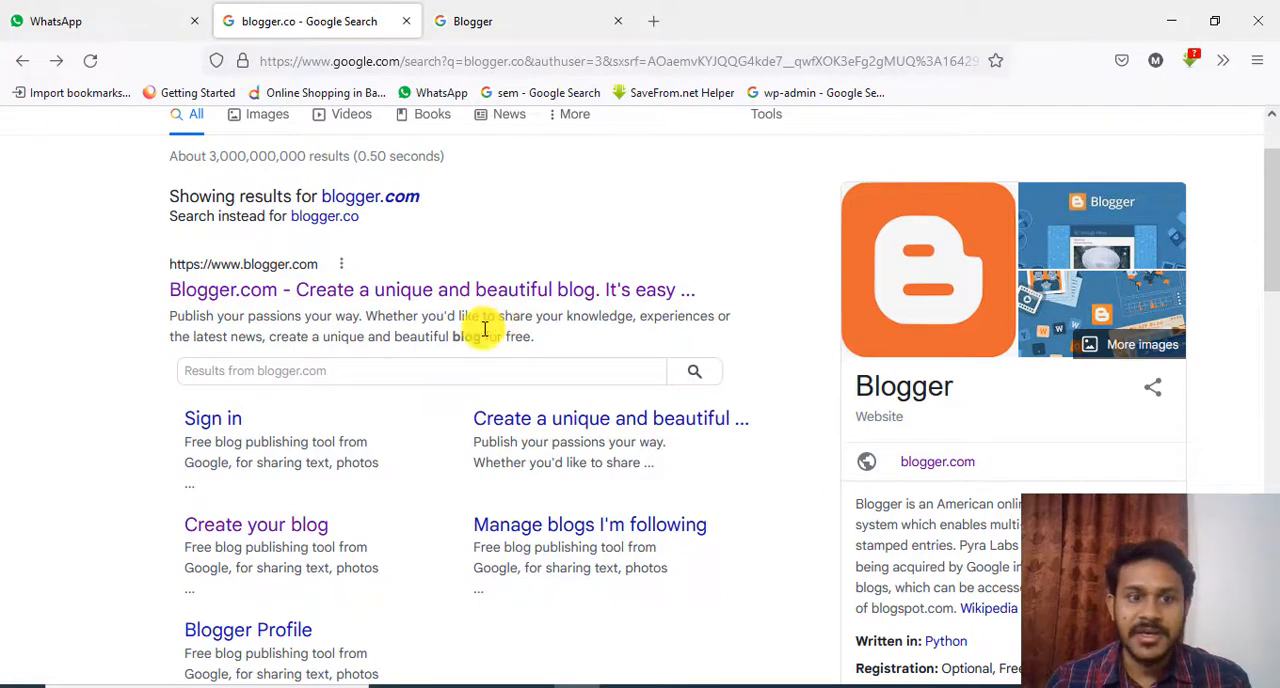
scroll(480, 323, "up", 2)
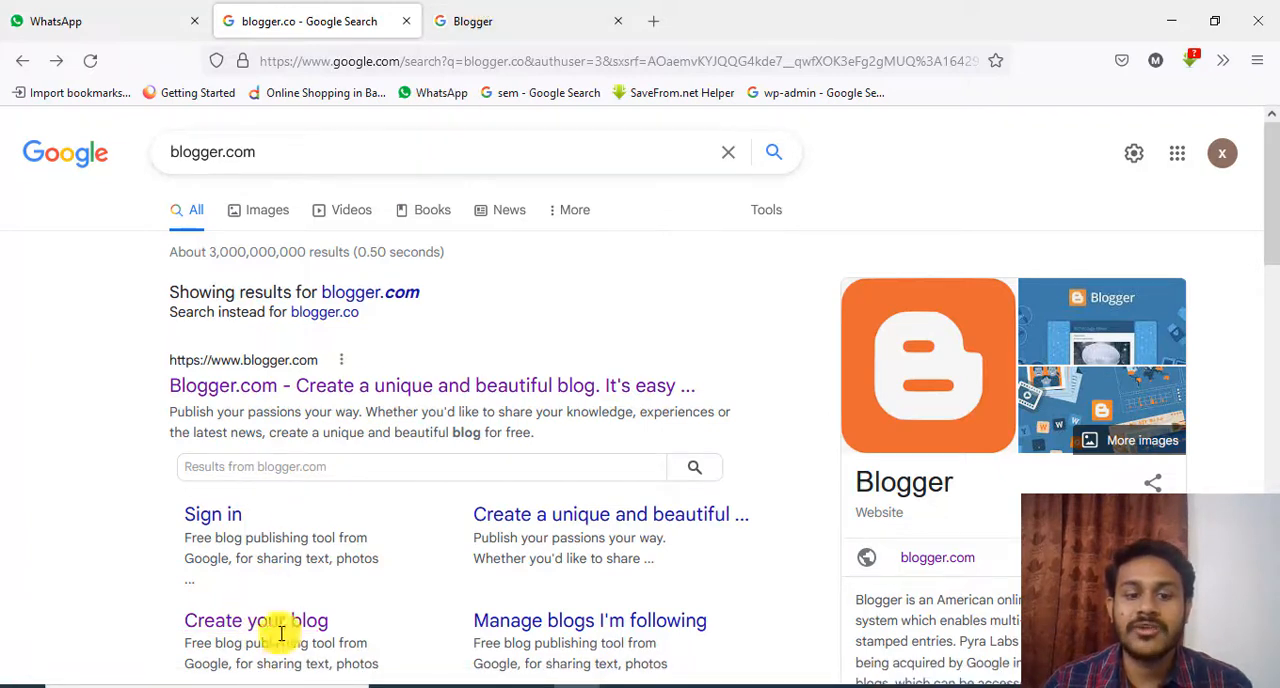
left_click(480, 24)
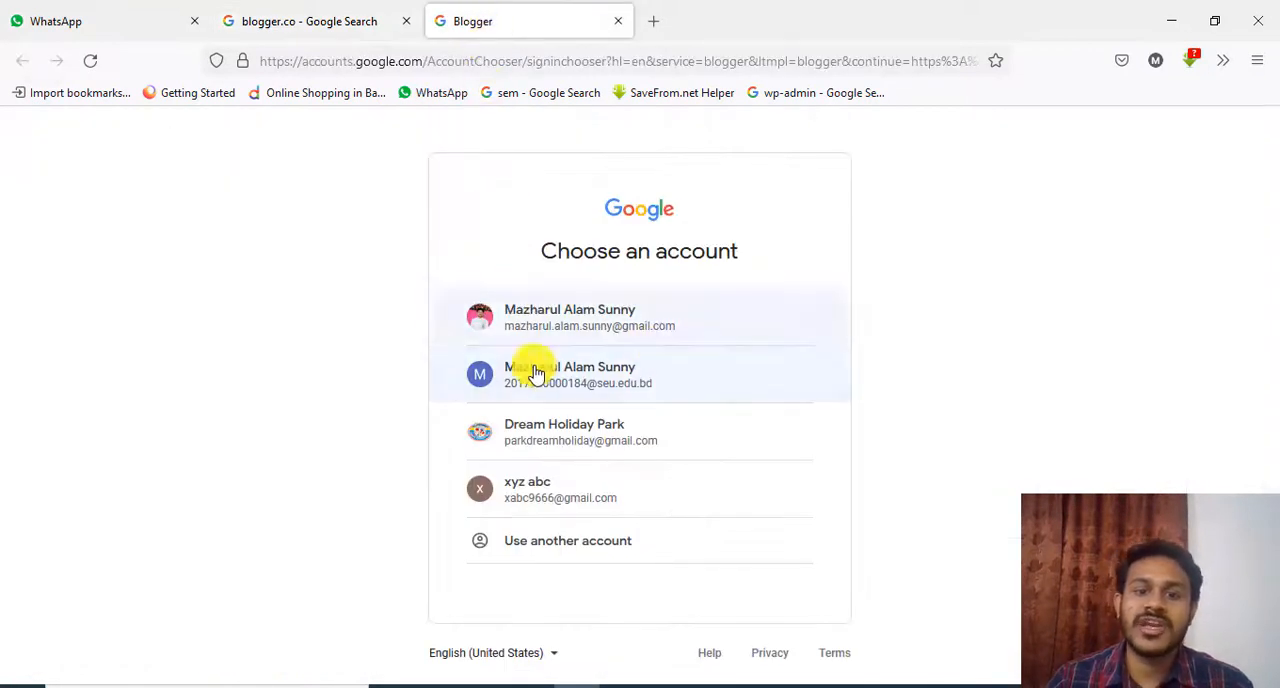
left_click(323, 12)
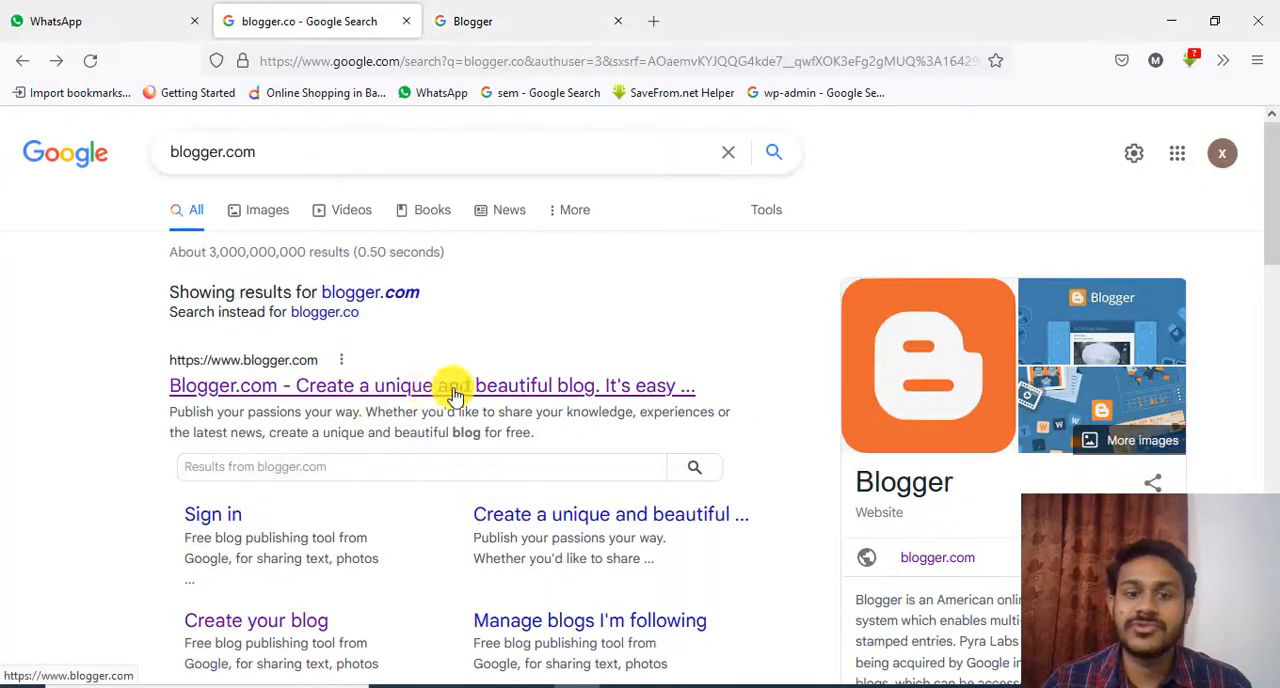
Return to the Blogger sign-in page and choose the Dream Holiday Park account
left_click(480, 21)
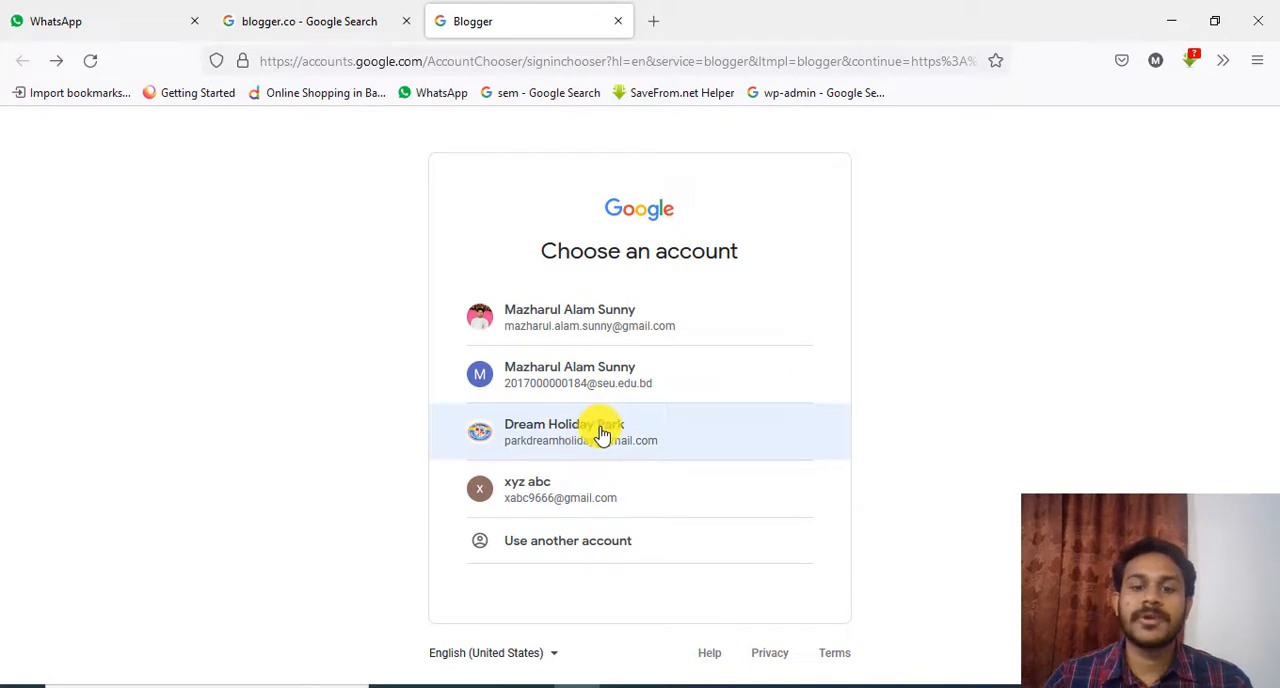
left_click(602, 434)
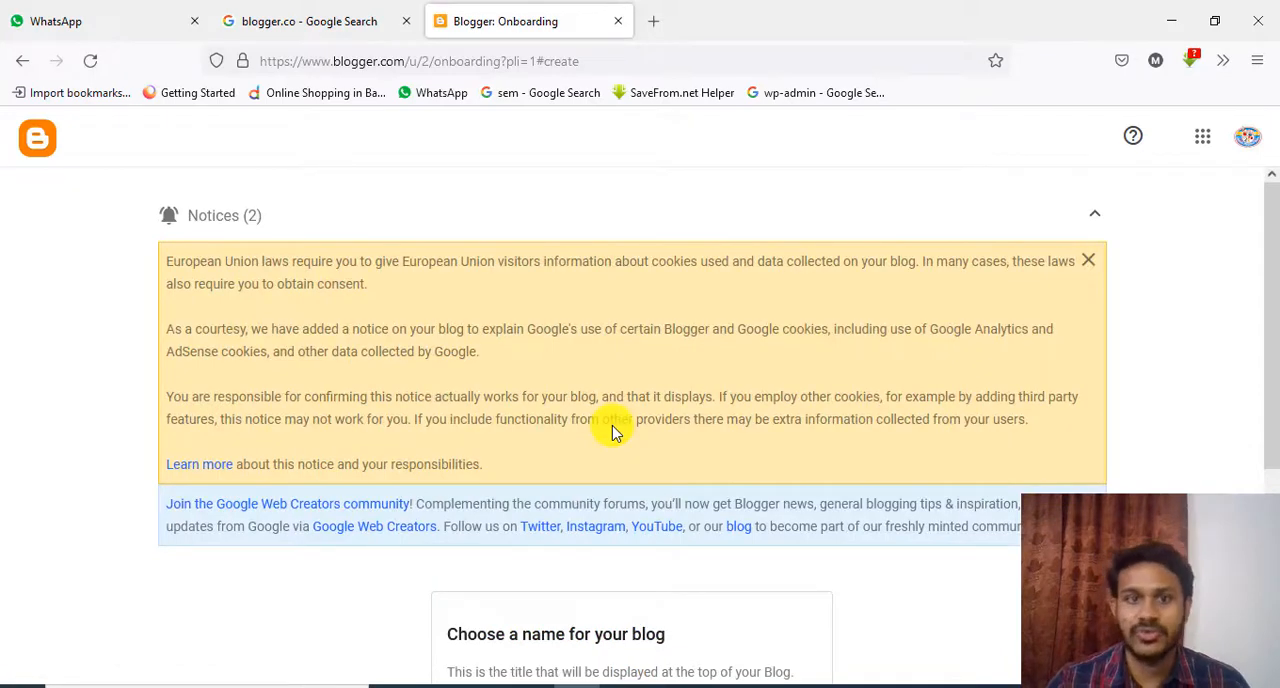
Title the new blog Digital Marketing, copying the text from Blogger.txt in Notepad, and proceed to the URL choice
scroll(540, 310, "down", 3)
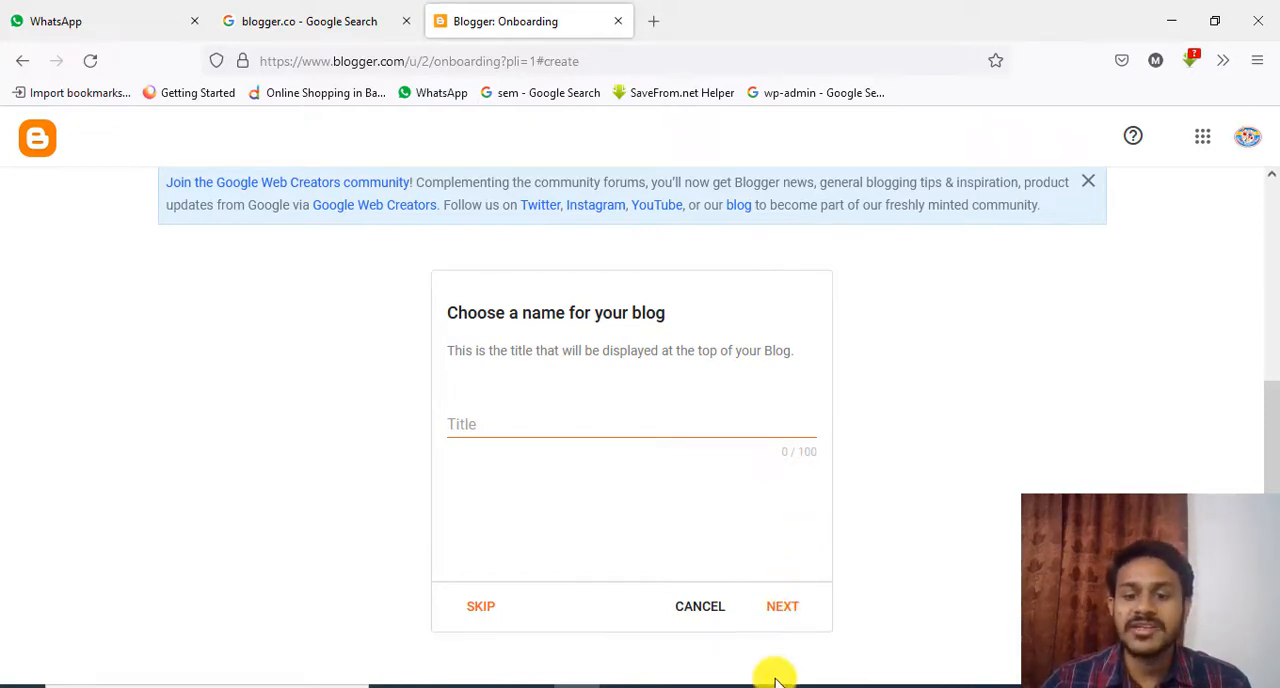
key("alt+Tab")
left_click_drag(429, 120, 263, 117)
key("ctrl+c")
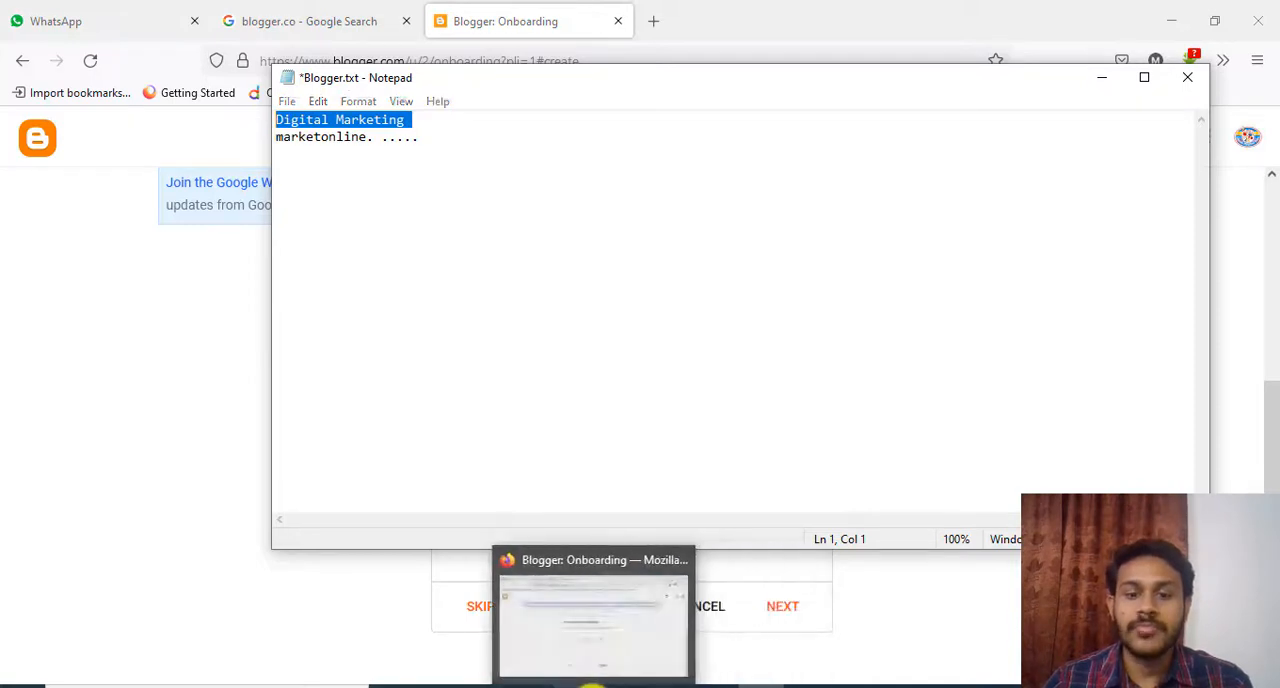
left_click(592, 686)
left_click(501, 418)
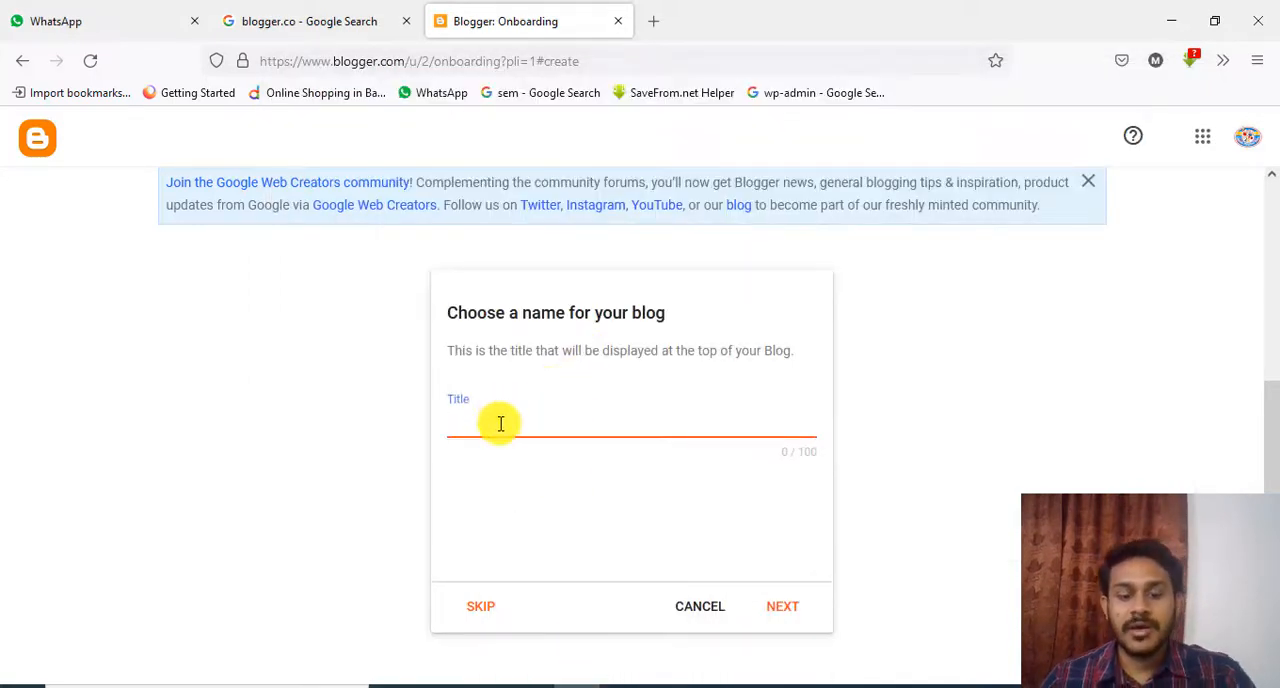
key("ctrl+v")
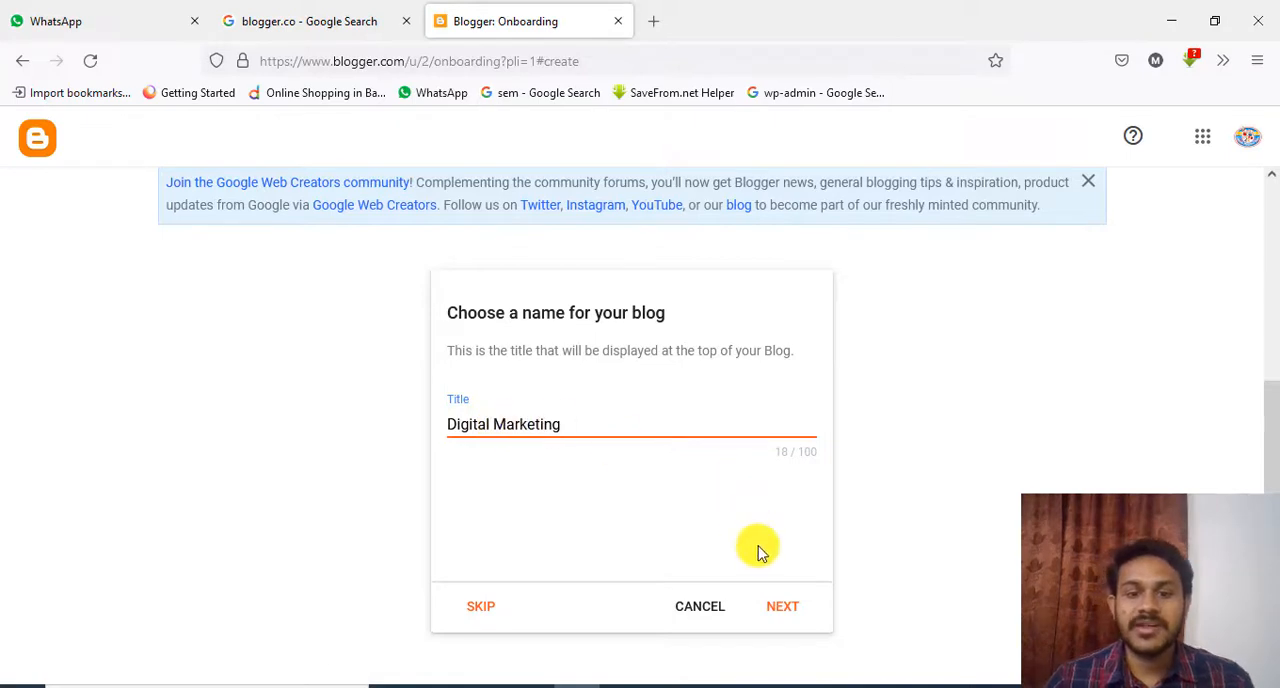
left_click(784, 608)
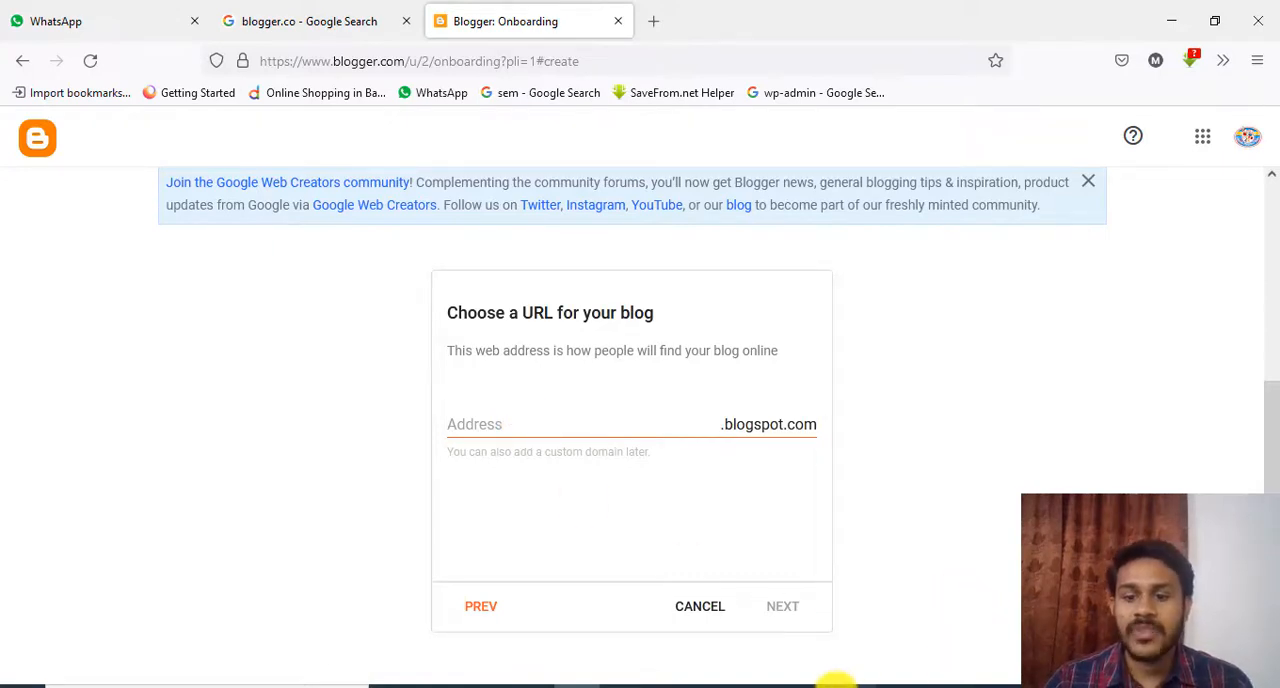
Copy marketonline from Blogger.txt in Notepad and enter it as the blog's blogspot.com address
left_click(742, 684)
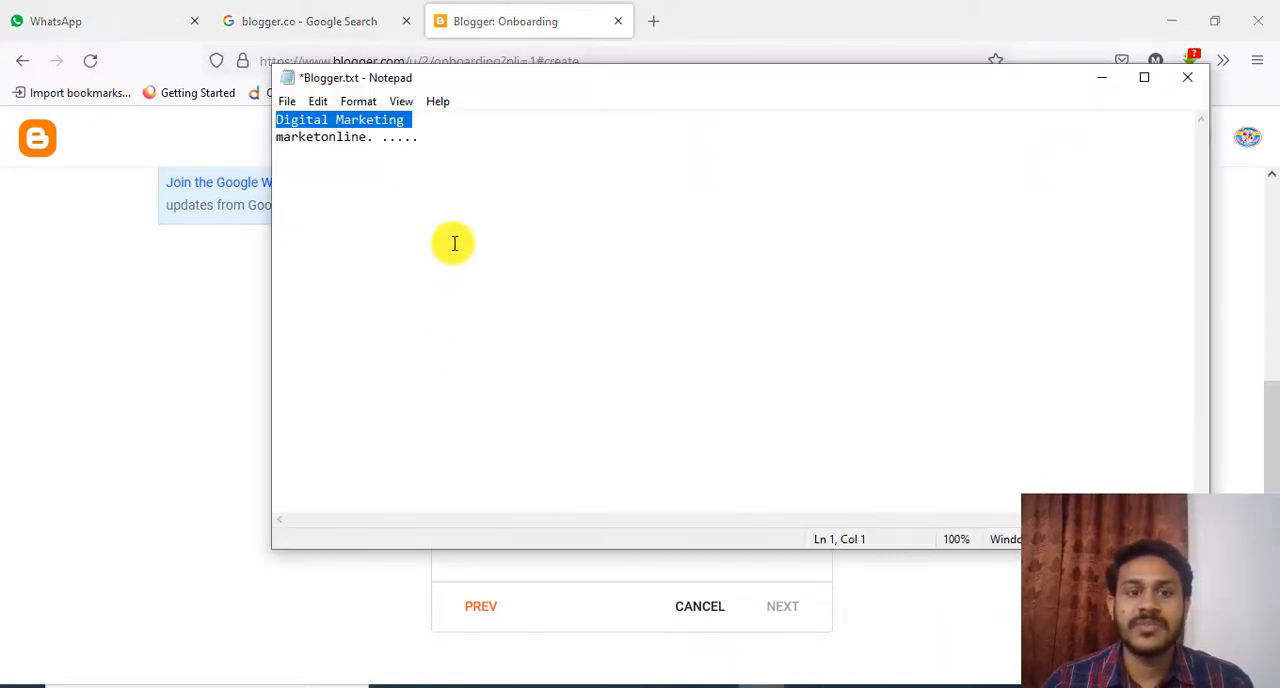
left_click_drag(366, 138, 266, 151)
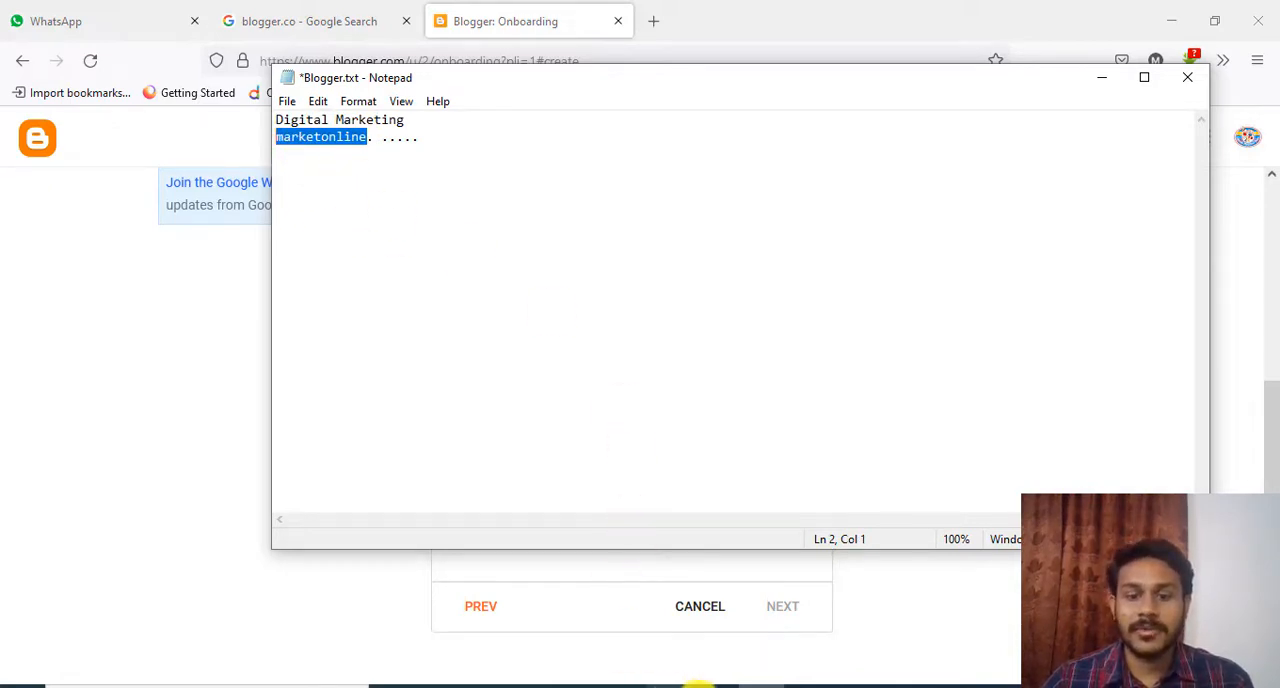
left_click(577, 685)
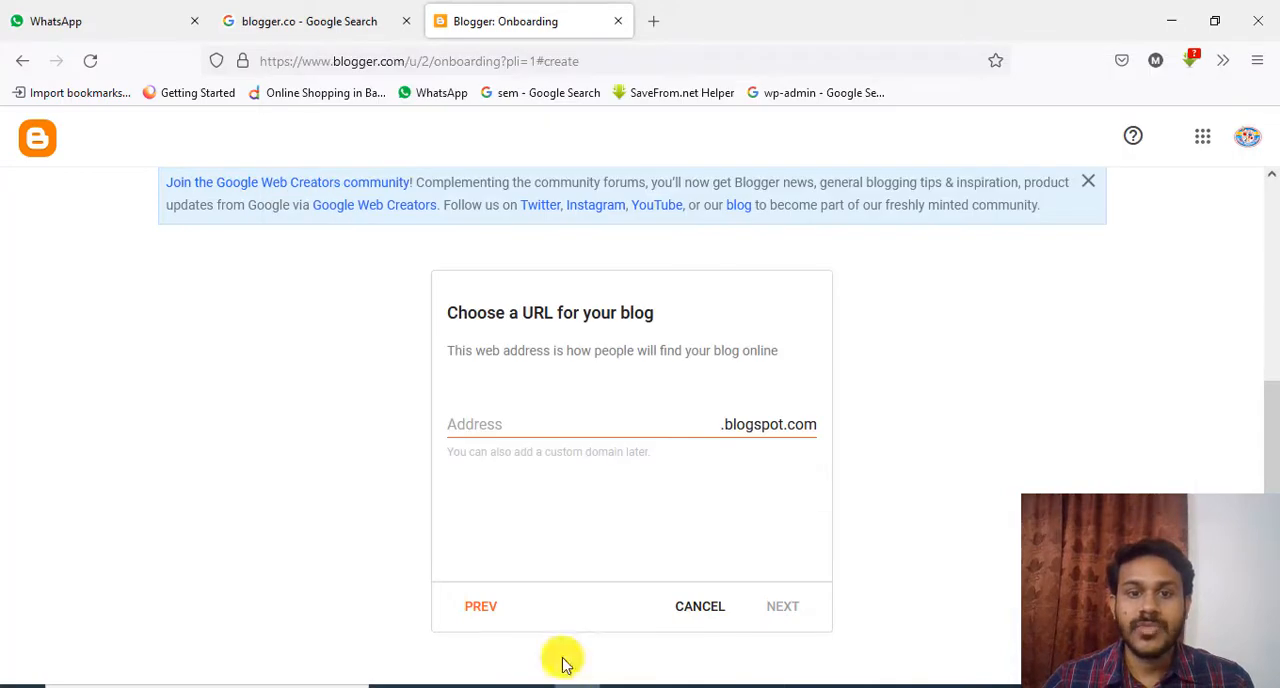
left_click(483, 425)
type("marketonline")
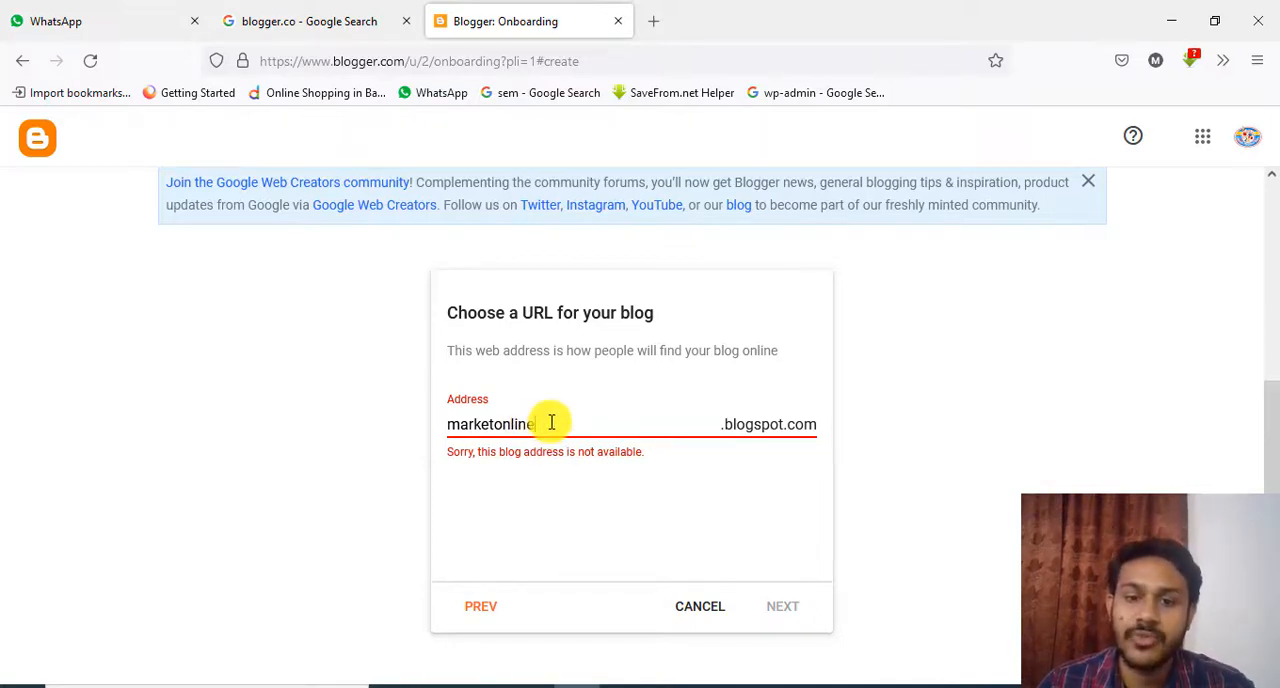
Change the blog address to onlinemarket by adding online in front and removing the trailing online
left_click_drag(541, 424, 505, 452)
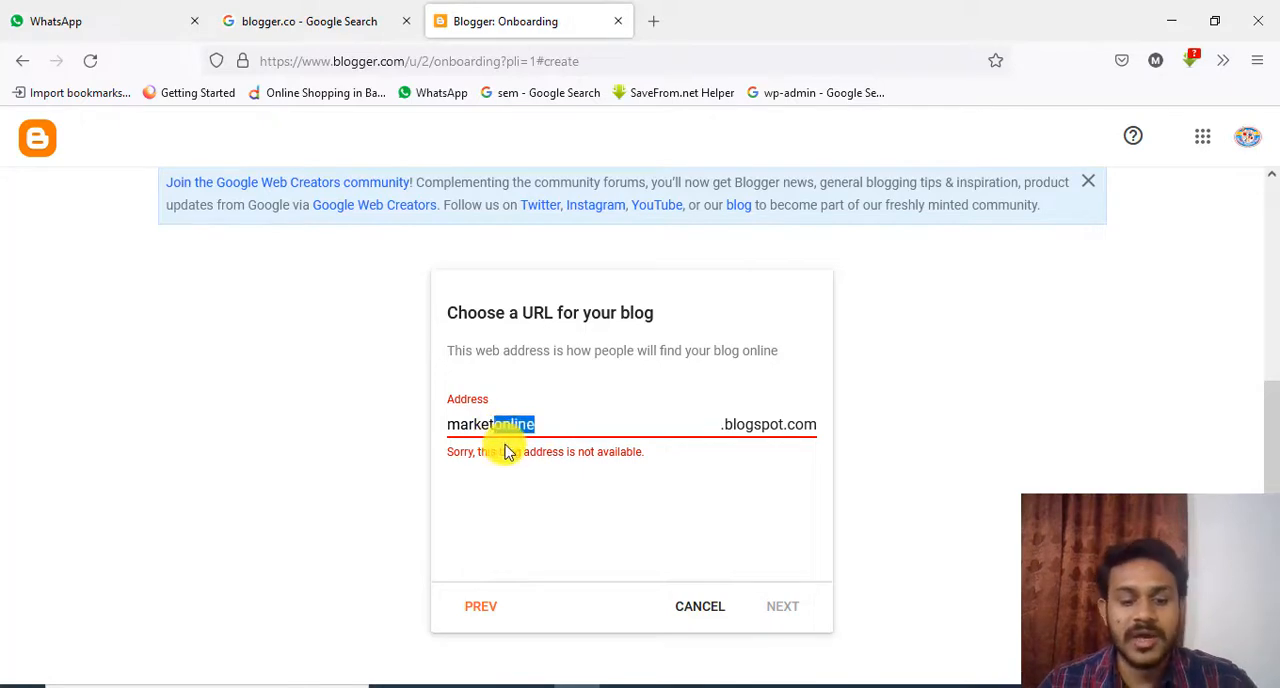
left_click(447, 428)
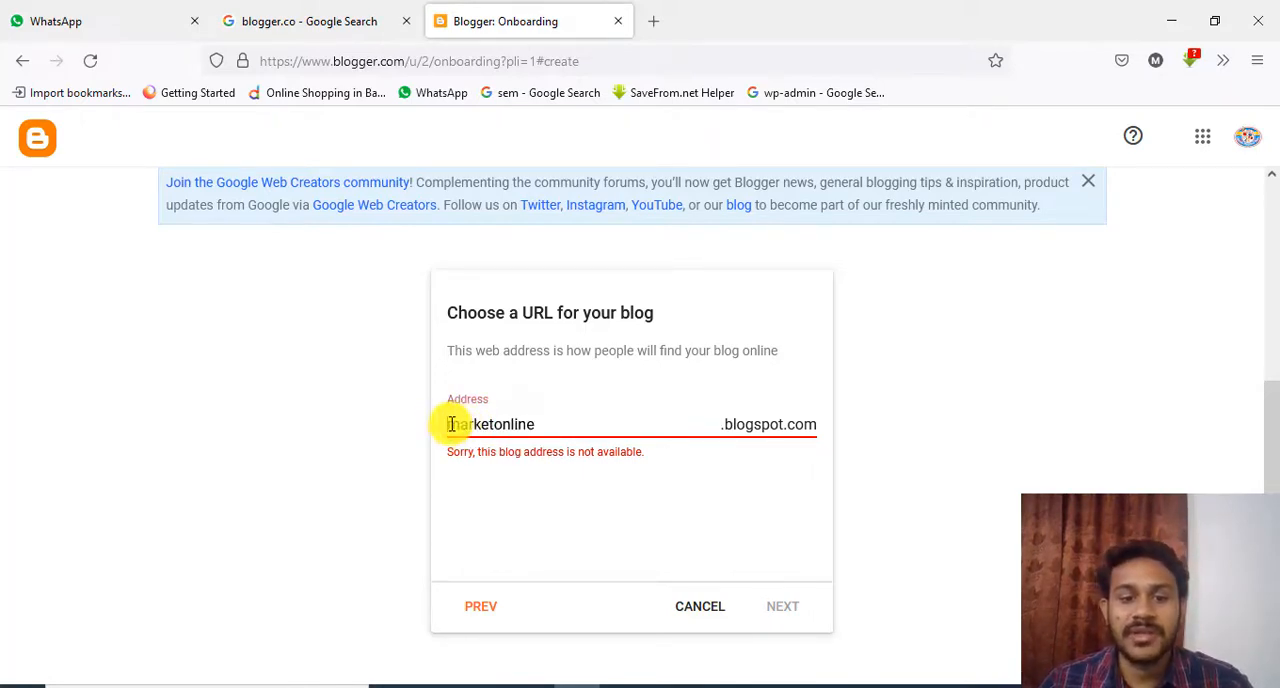
type("online")
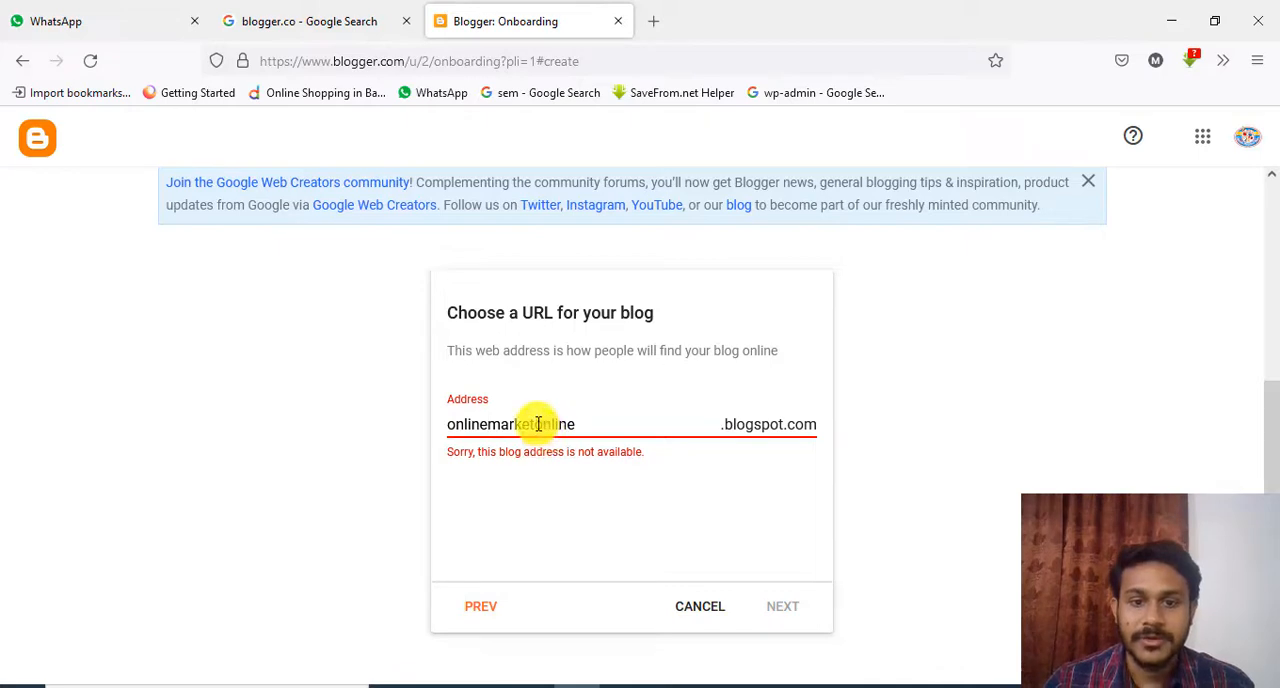
left_click_drag(537, 425, 603, 428)
key("BackSpace")
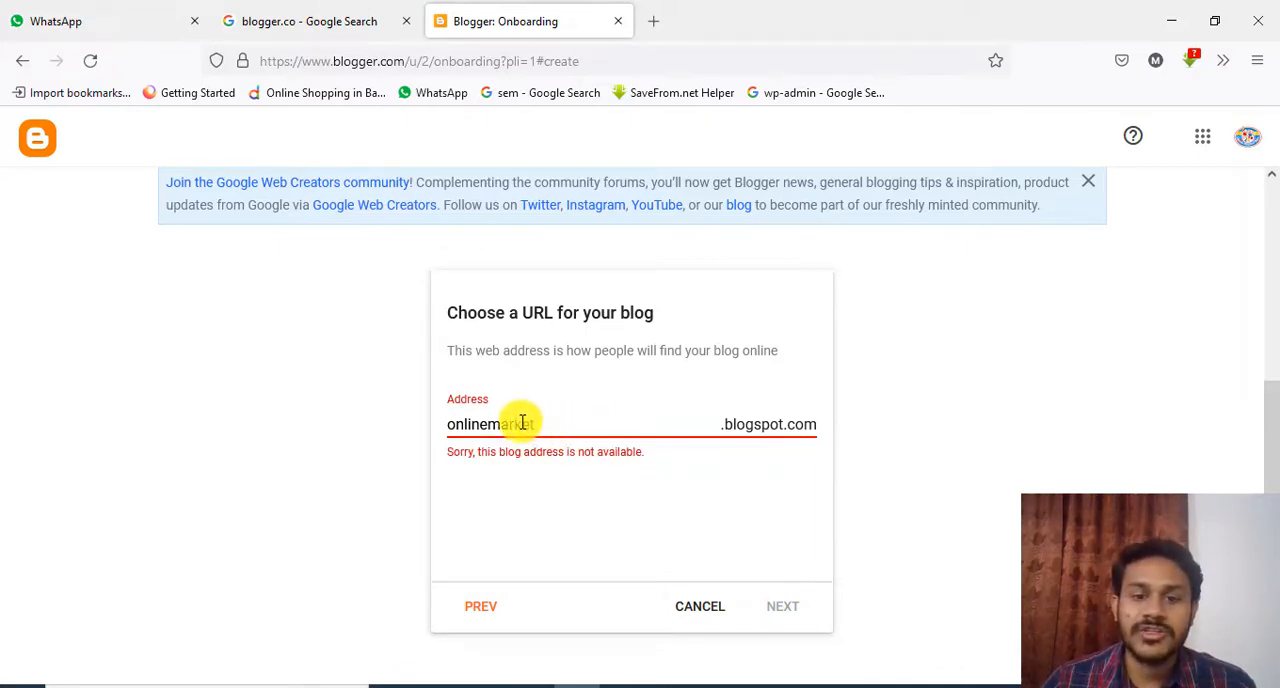
Extend the blog address to onlinemarketmarket and proceed to the display name
left_click_drag(540, 427, 492, 430)
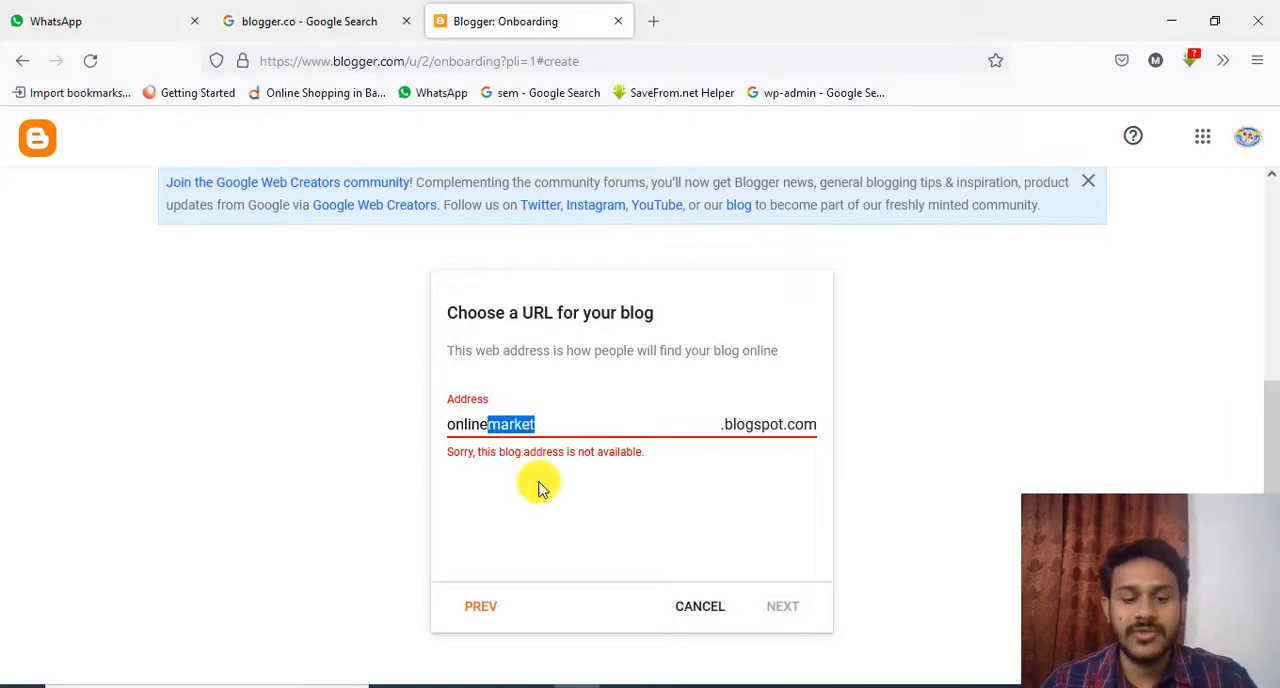
left_click(542, 419)
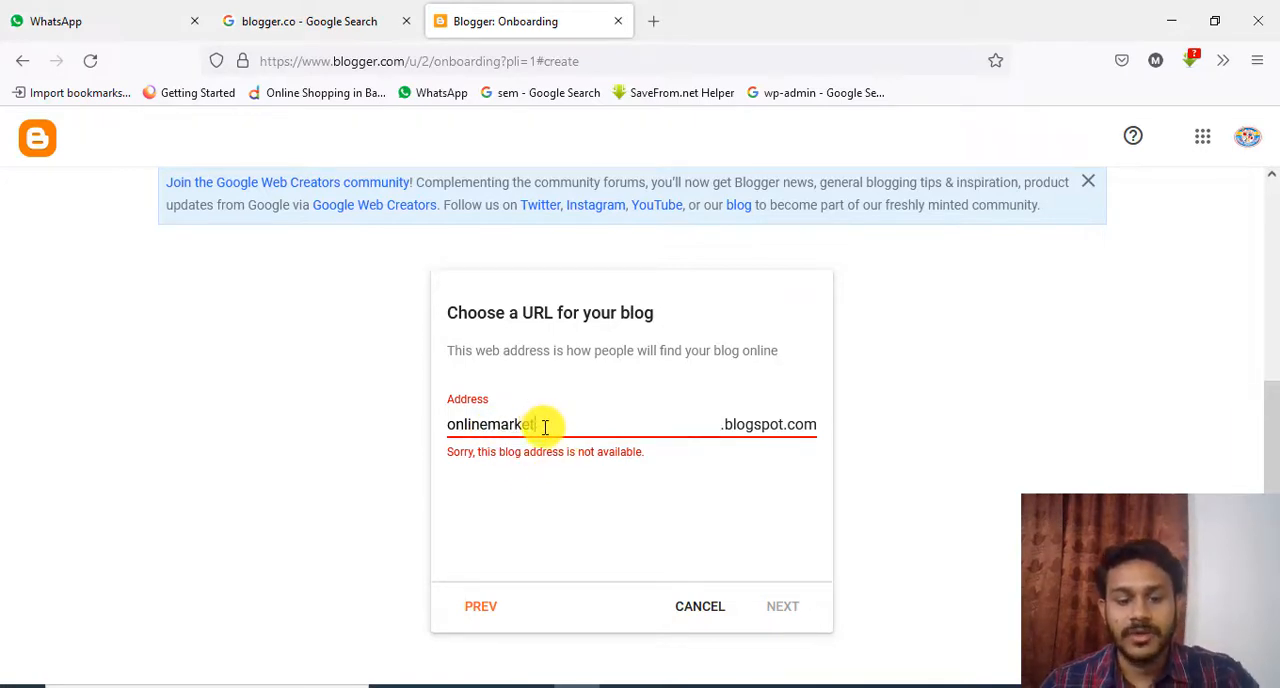
type("market")
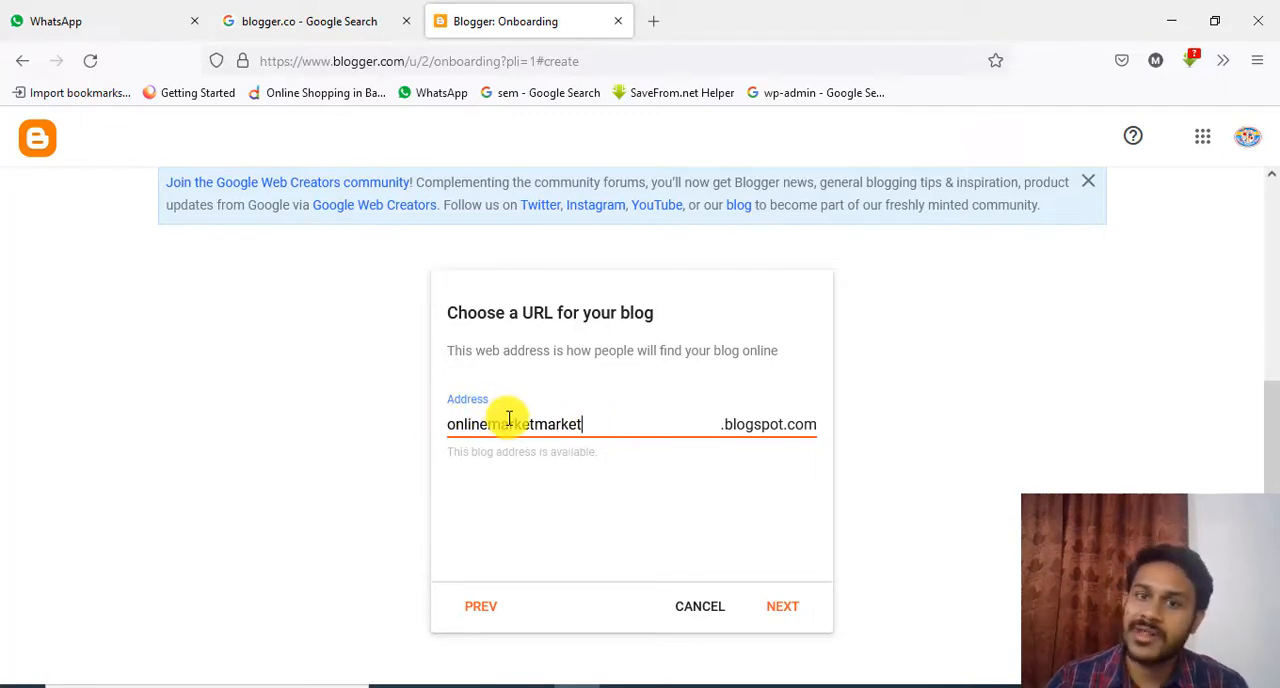
left_click(786, 606)
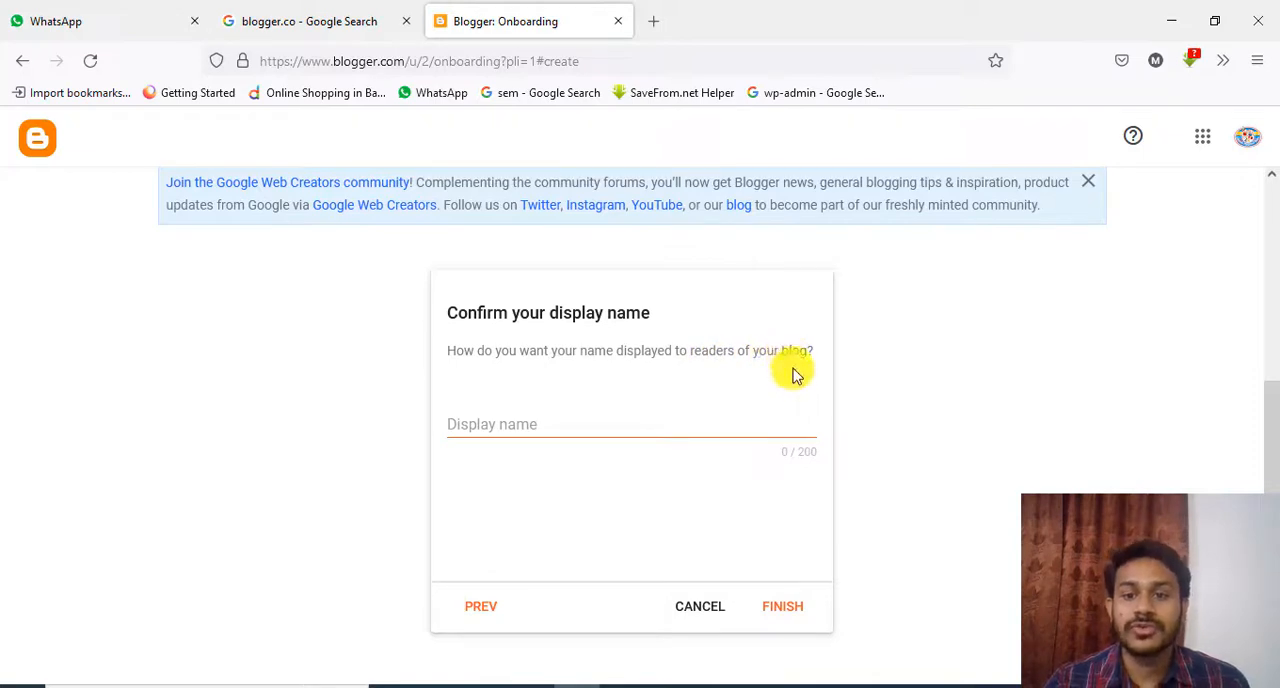
Set the display name to Marketing, copied from Blogger.txt in Notepad, and finish creating the blog
left_click(498, 424)
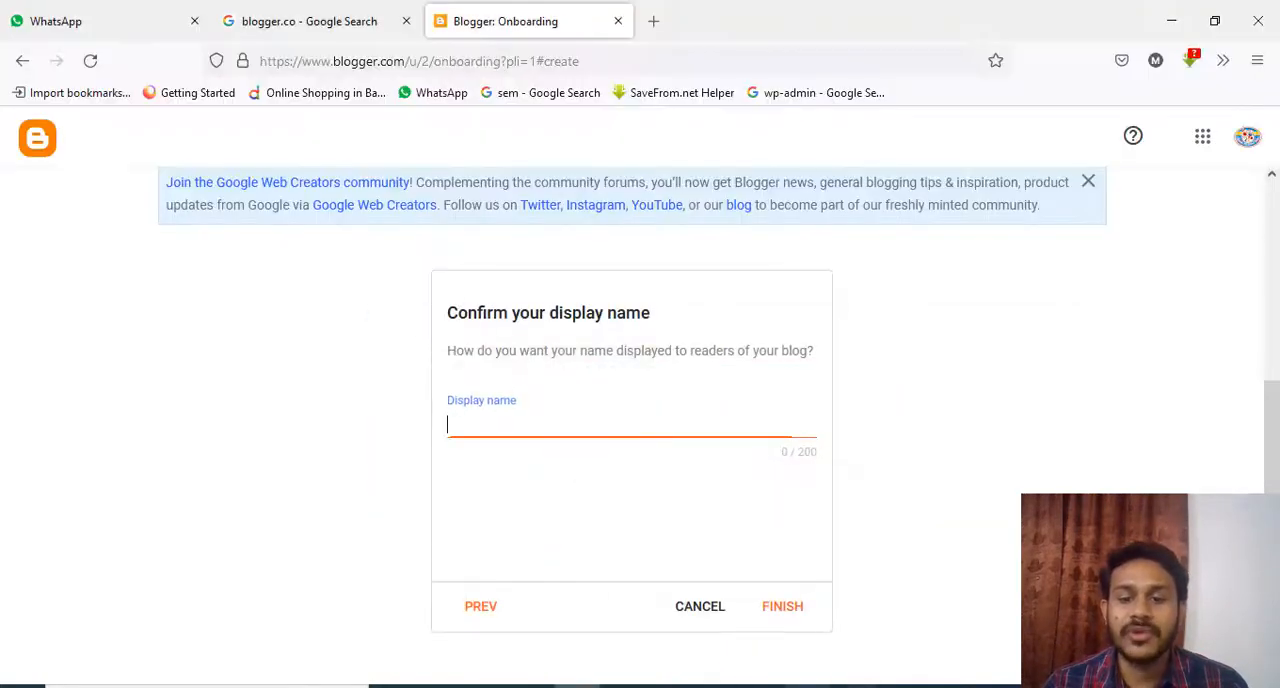
left_click(773, 686)
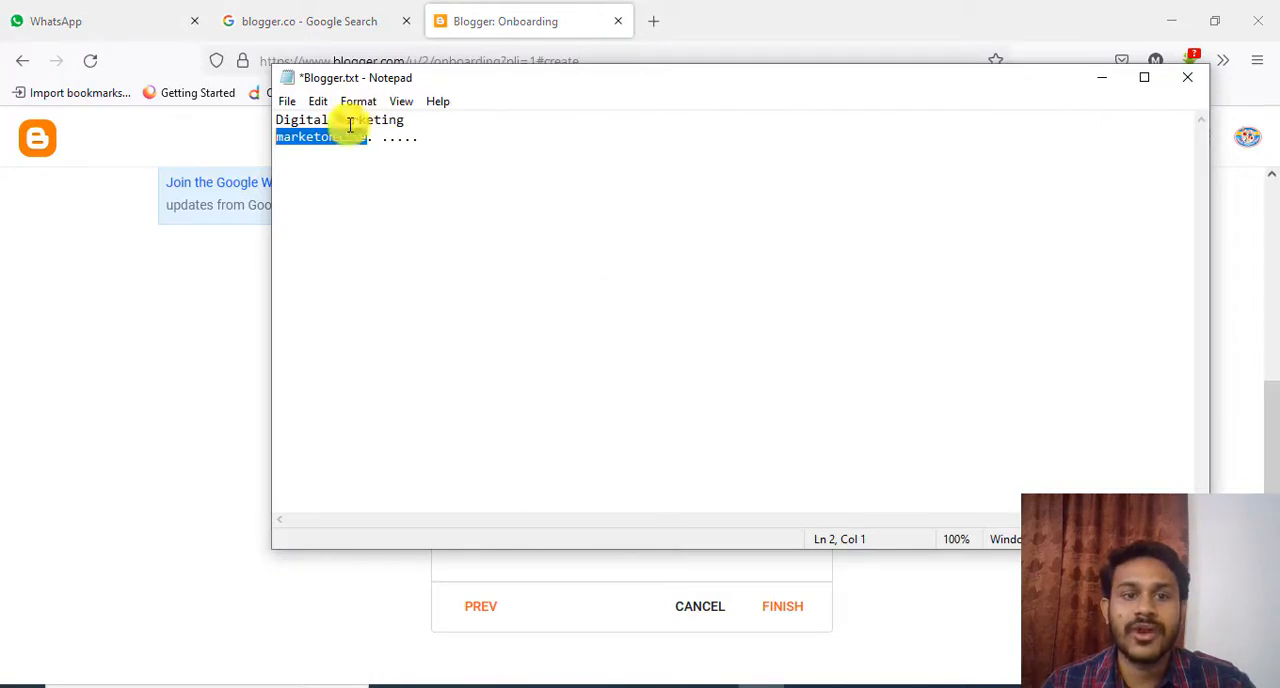
left_click_drag(335, 120, 428, 116)
key("ctrl+c")
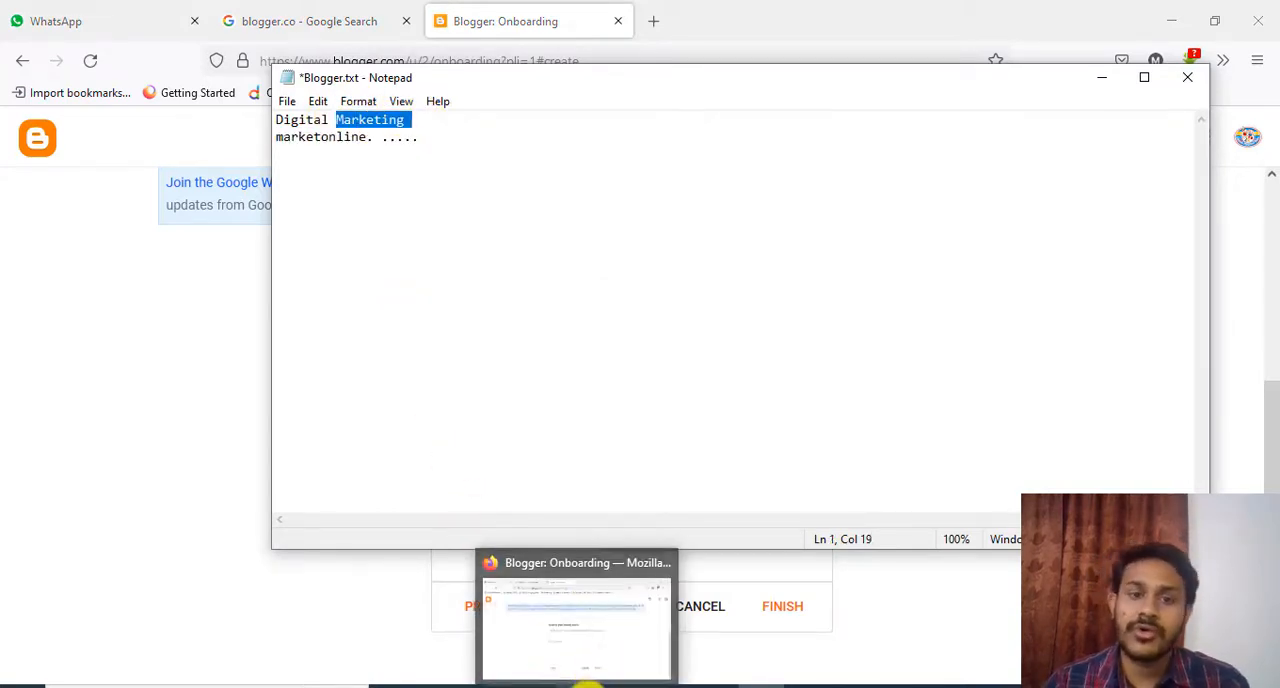
left_click(588, 686)
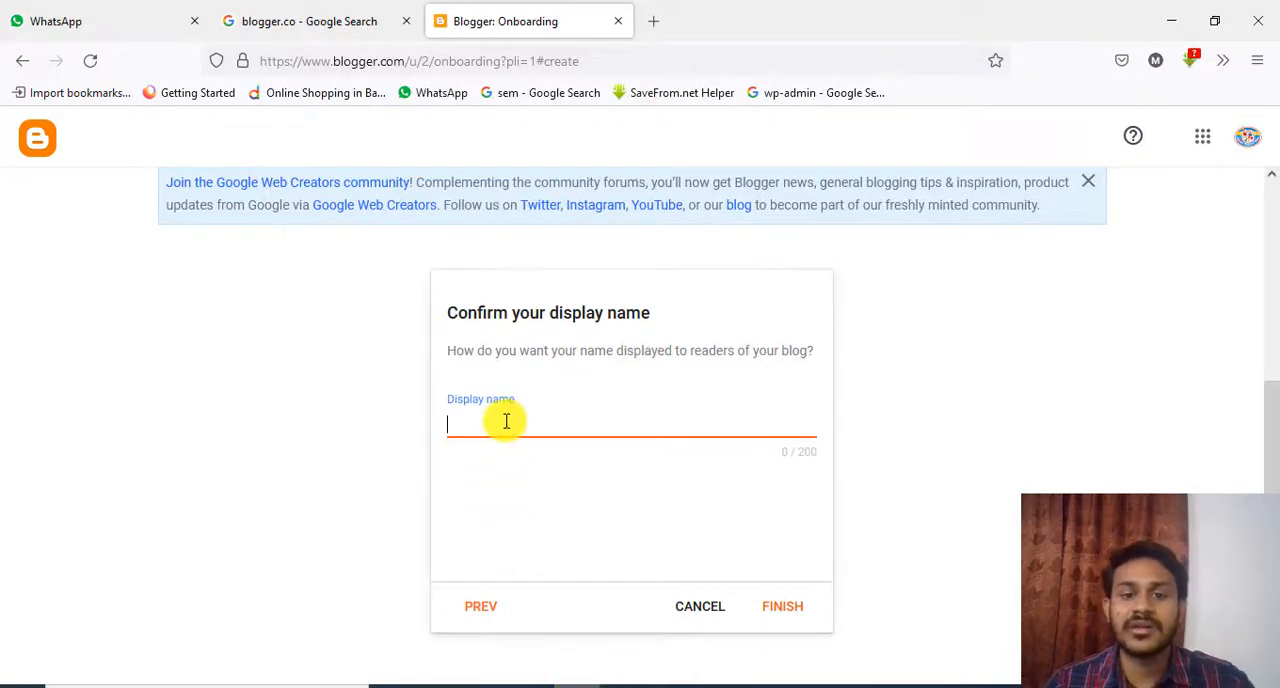
key("ctrl+v")
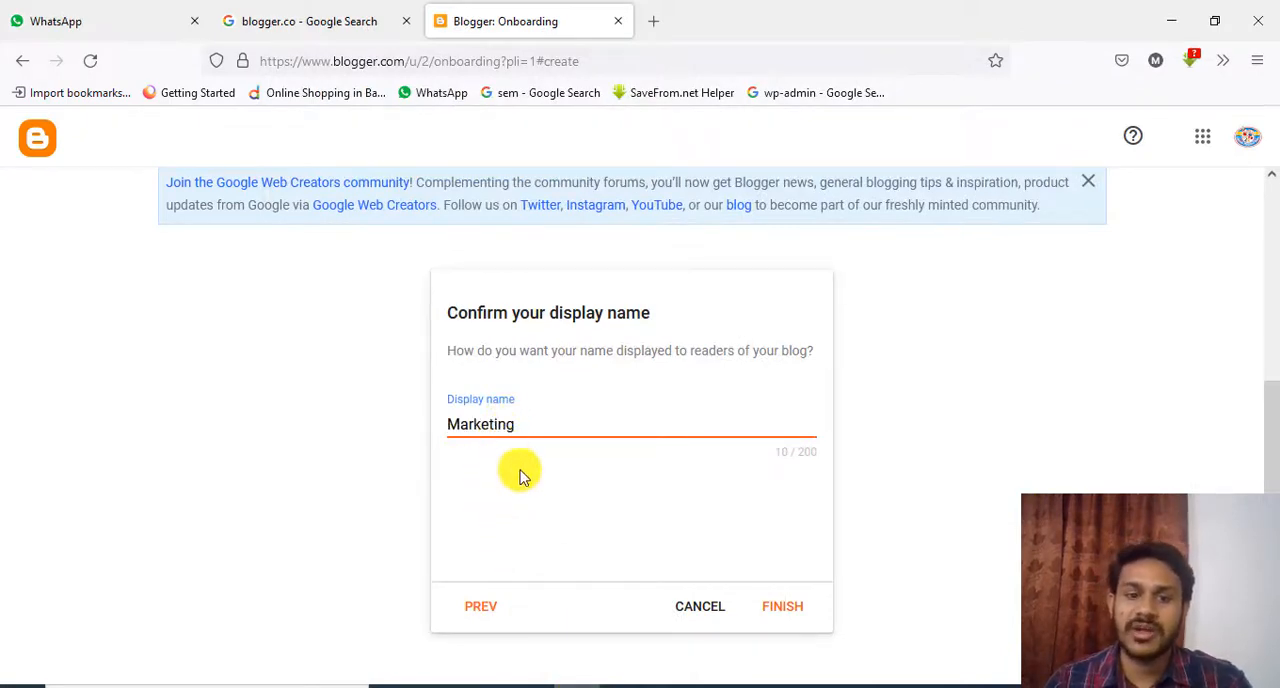
left_click(785, 607)
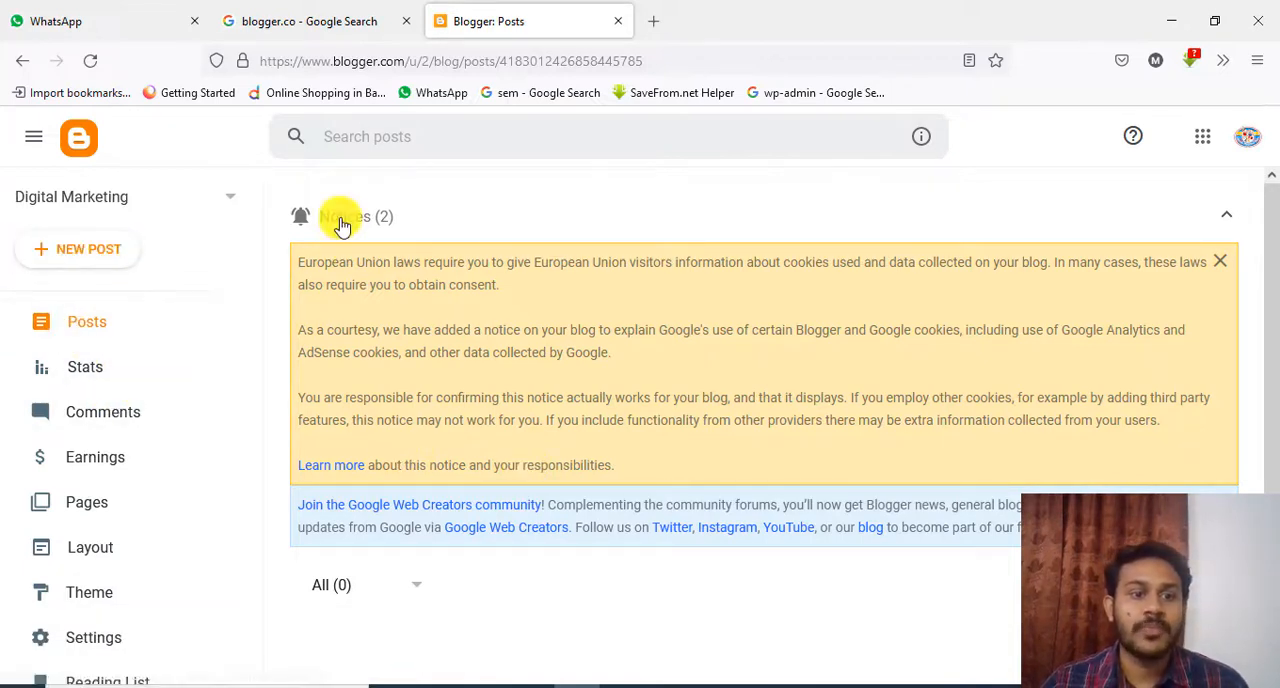
Look through the new blog's dashboard sections, from Posts to View blog, and the posts area
scroll(340, 222, "down", 2)
scroll(200, 300, "down", 3)
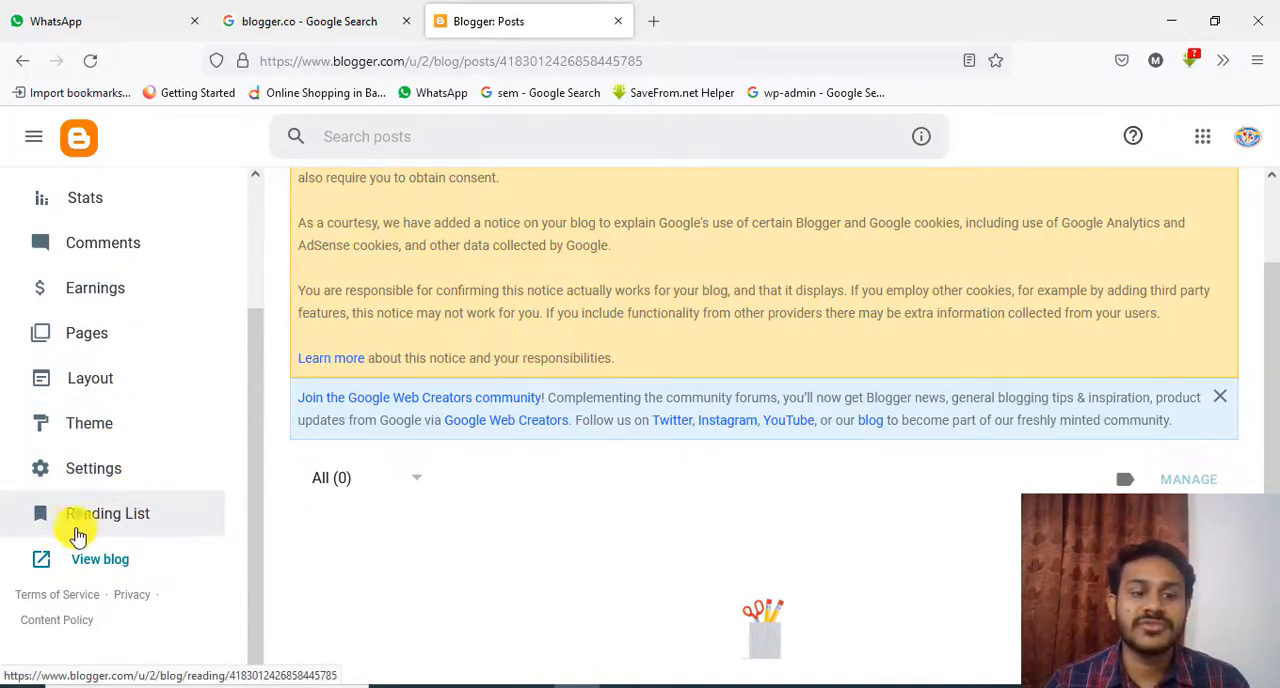
scroll(200, 451, "up", 3)
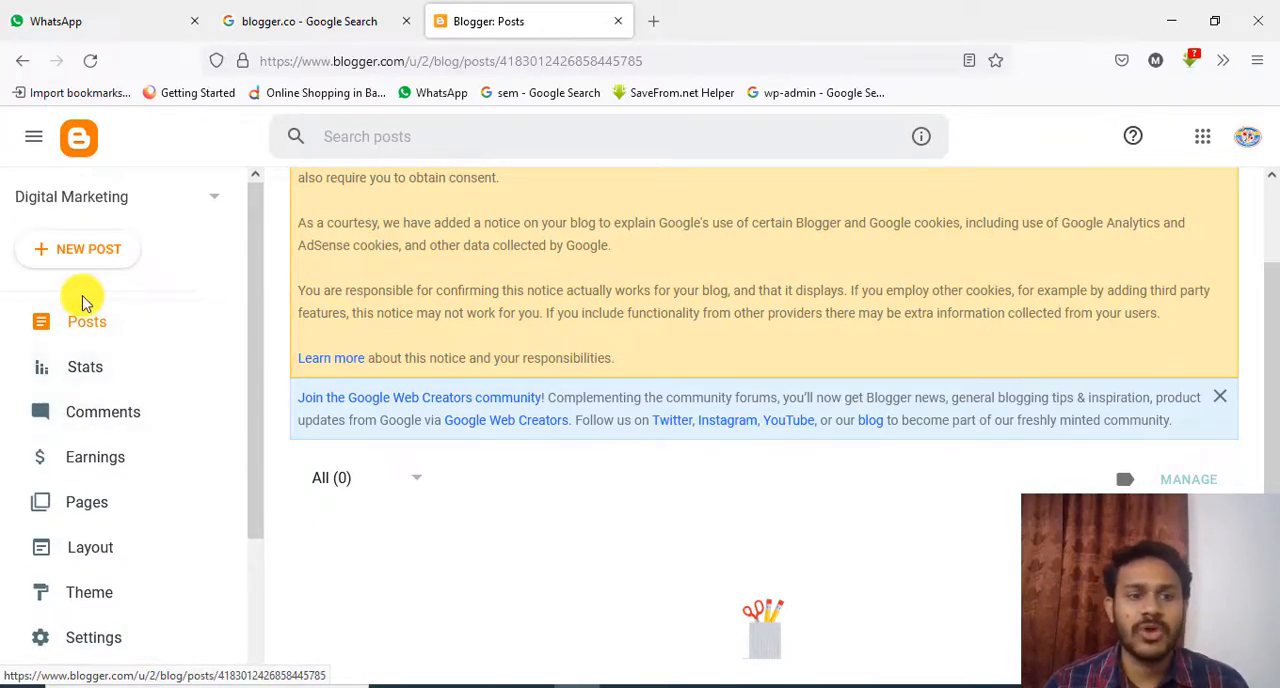
scroll(140, 280, "down", 3)
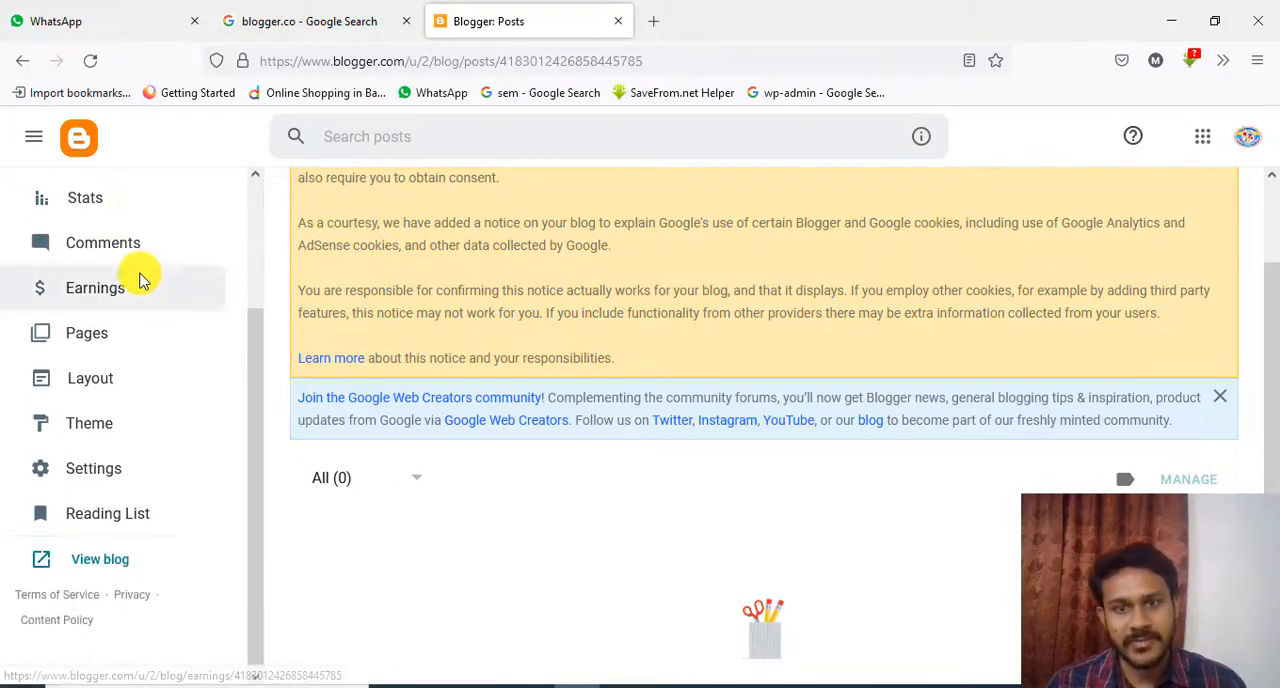
scroll(115, 520, "up", 1)
scroll(130, 380, "up", 2)
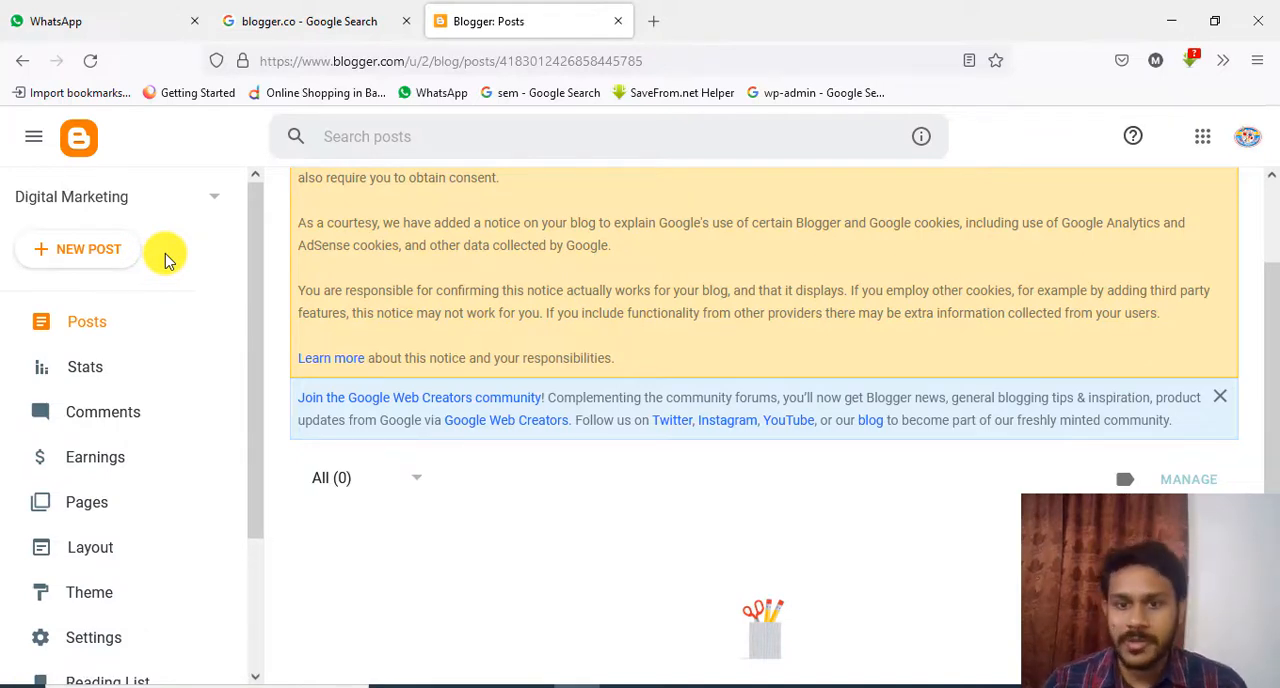
scroll(437, 351, "down", 1)
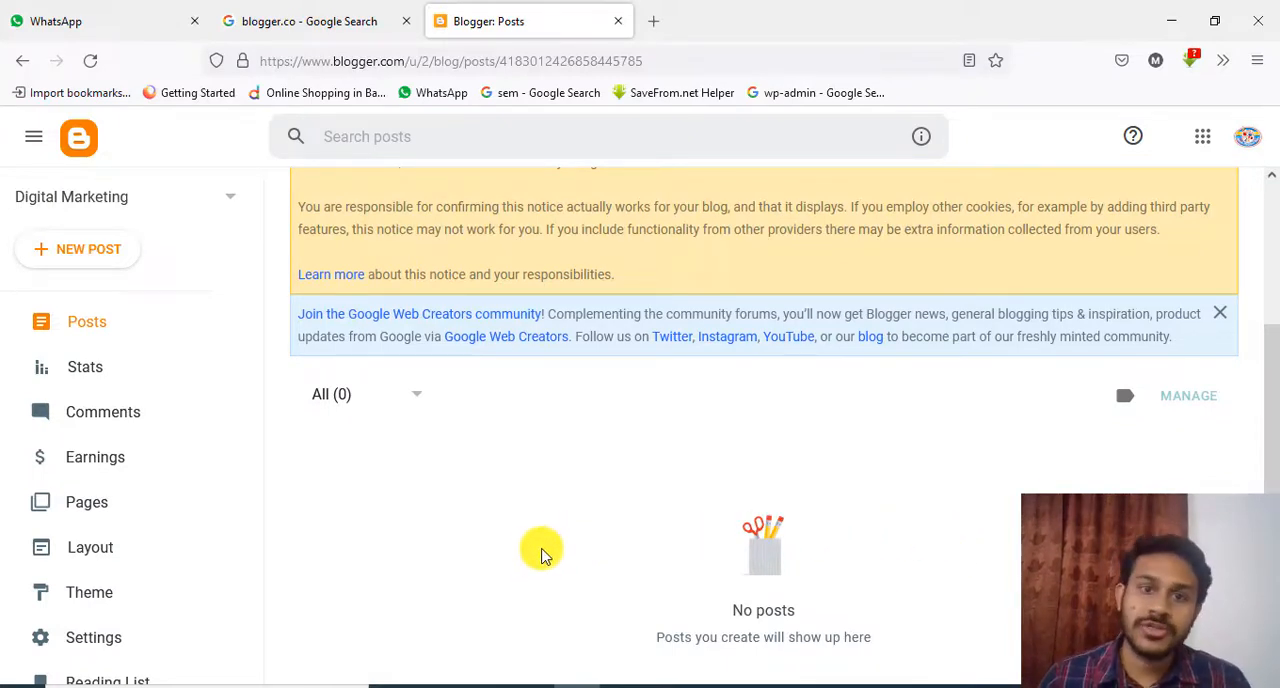
Start a new post and fill its body with the Contant Marketing line and key features list copied from Blogger.txt in Notepad
left_click(94, 255)
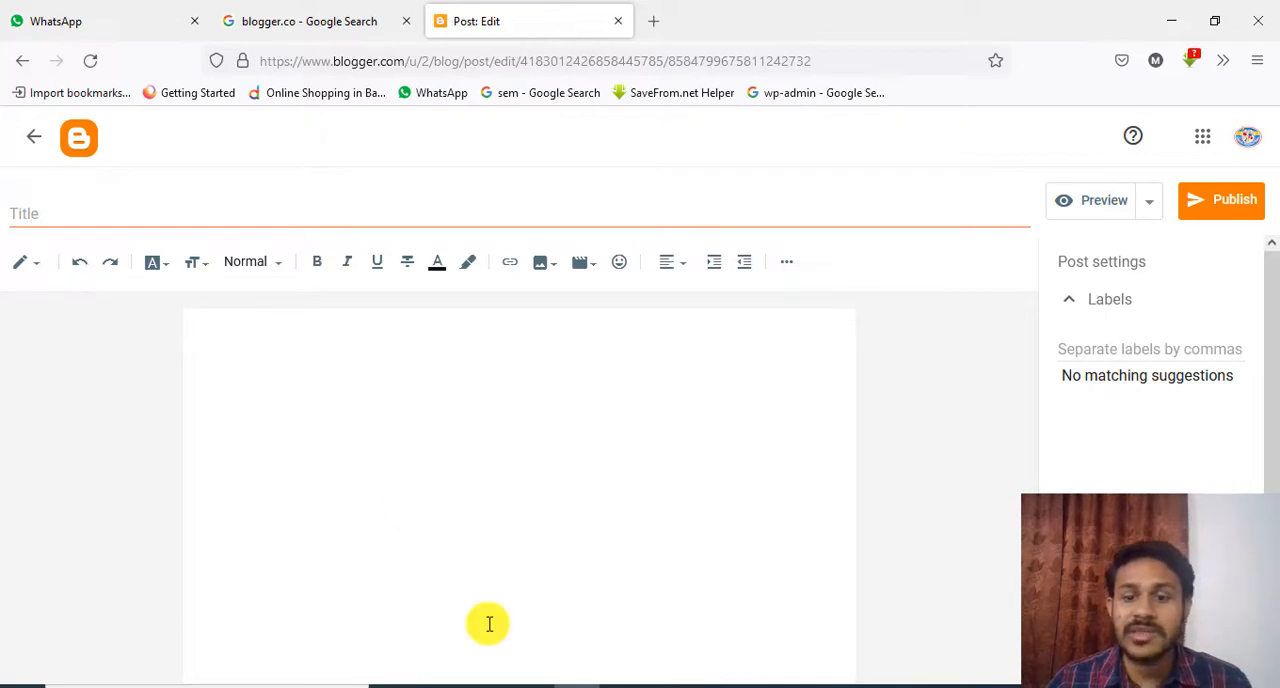
left_click(785, 686)
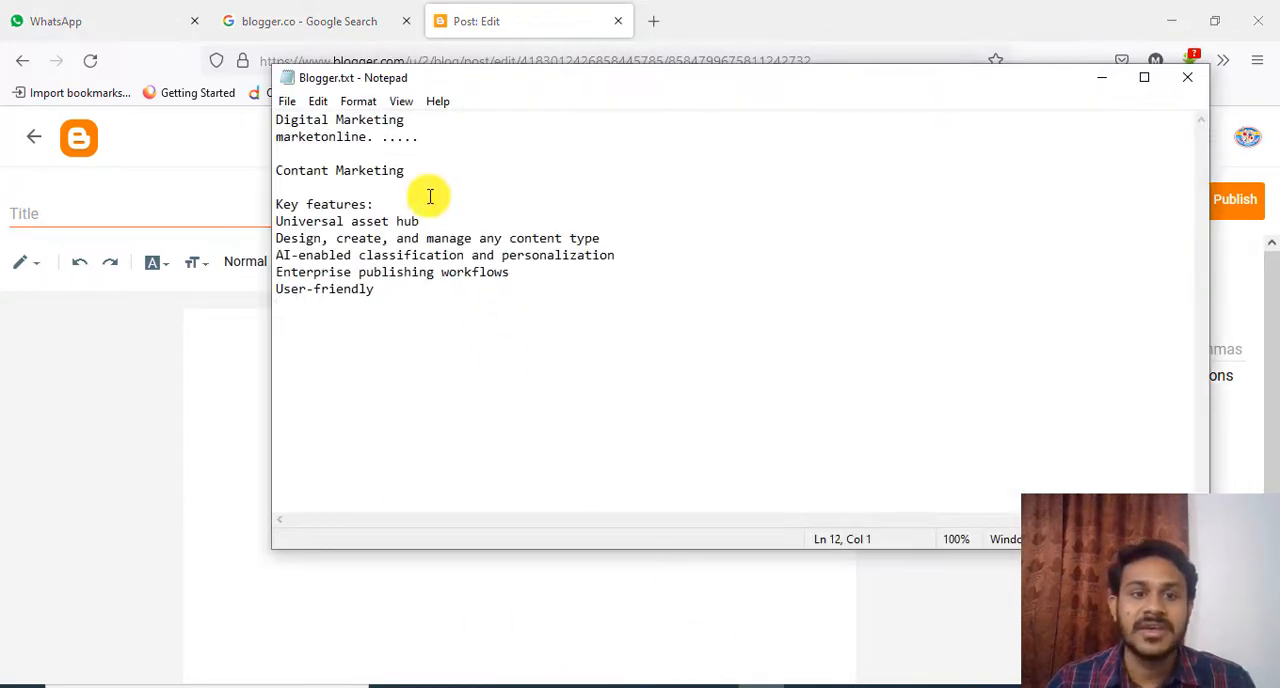
left_click_drag(277, 170, 377, 311)
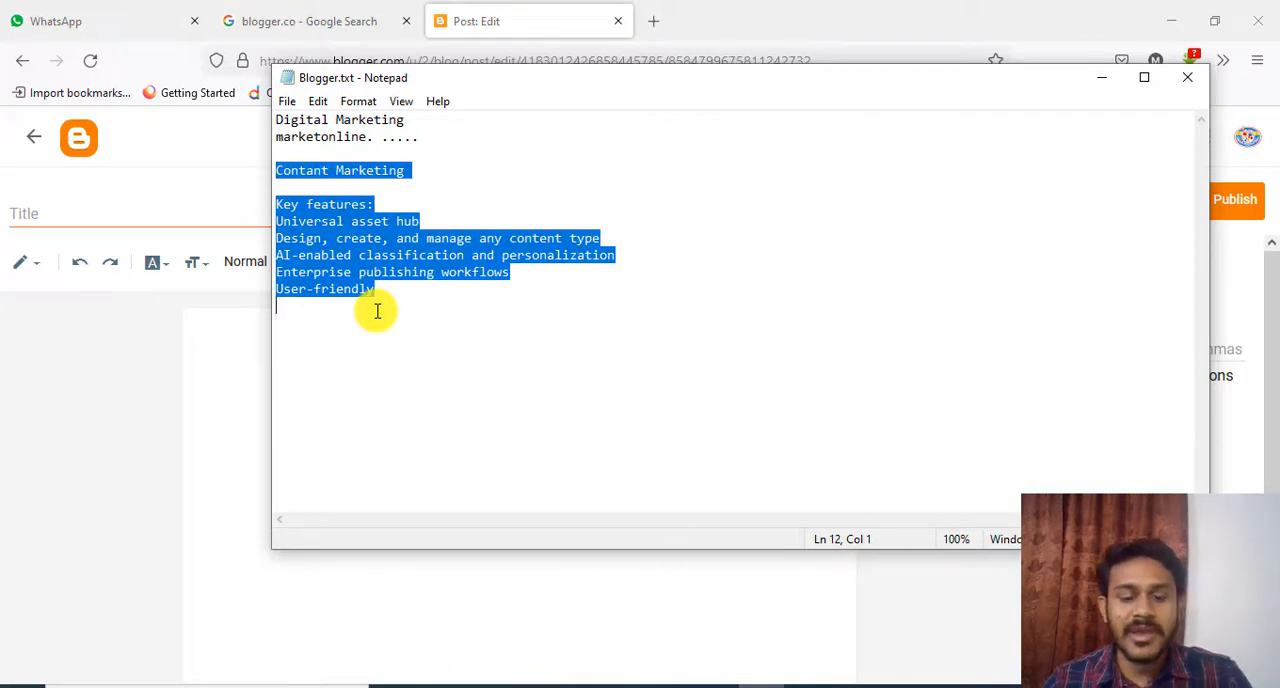
left_click(592, 684)
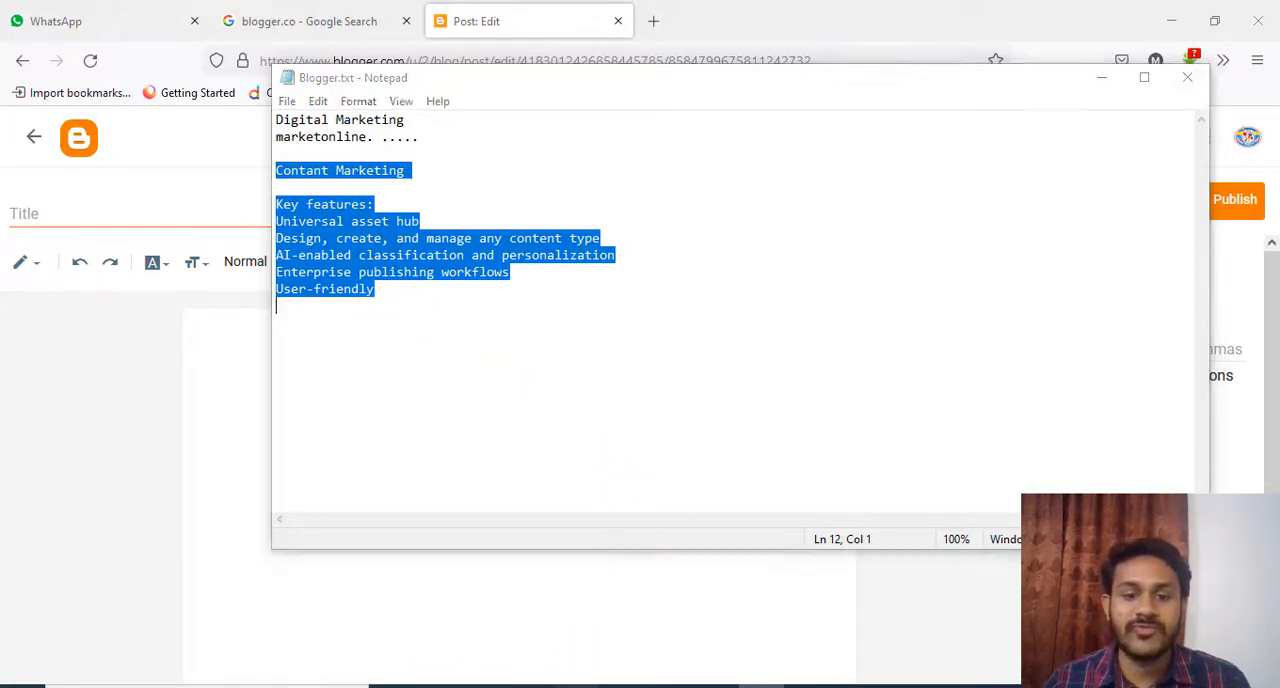
left_click(227, 354)
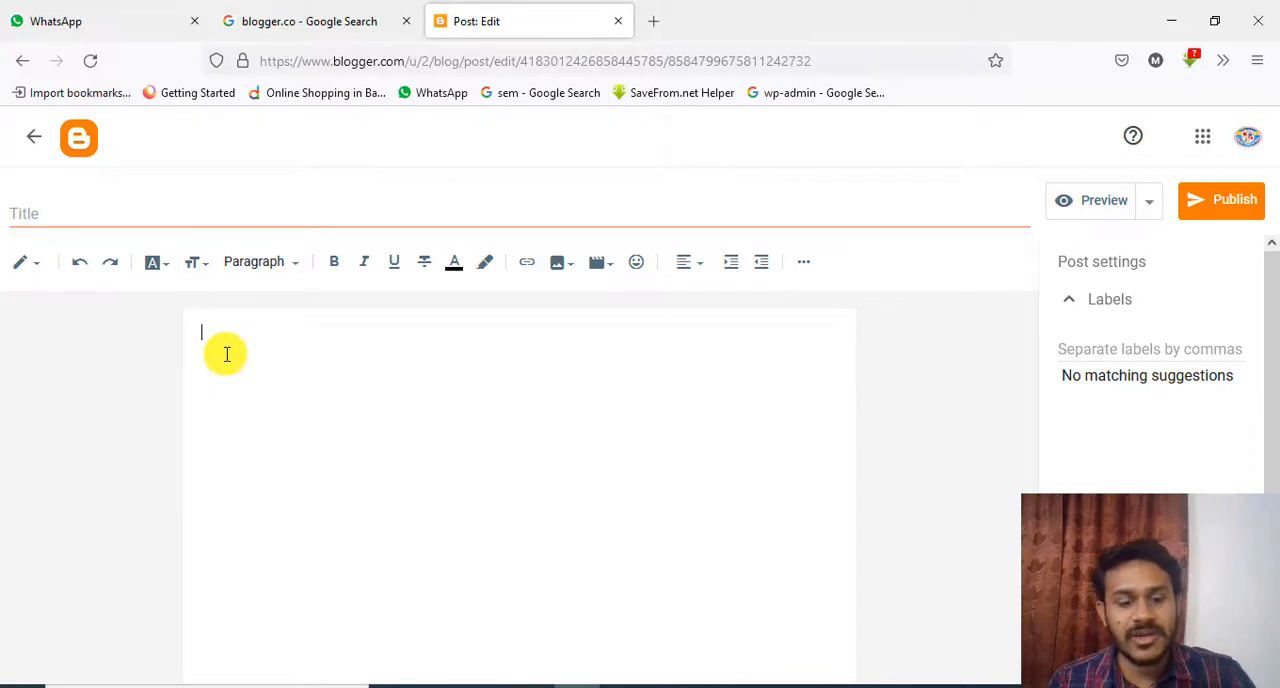
type("Content Marketing  Key features: Universal asset hub Design, create, and manage any content type AI-enabled classification and personalization Enterprise publishing workflows User-friendly")
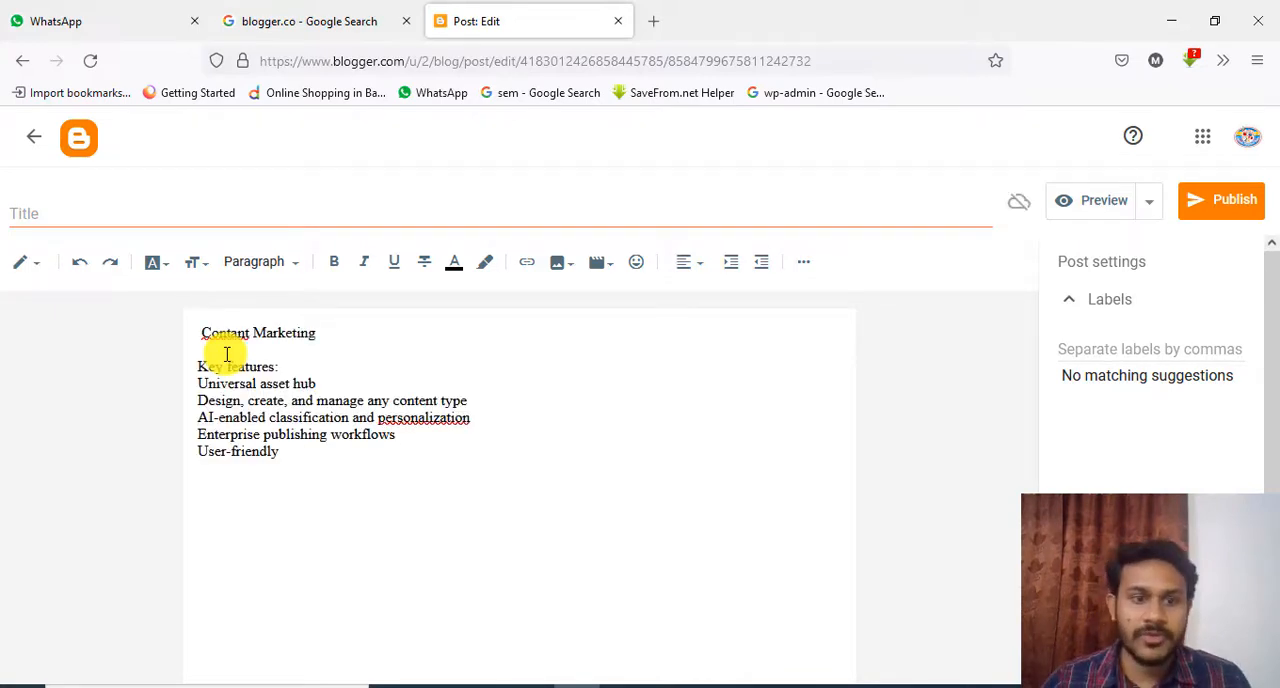
left_click(309, 339)
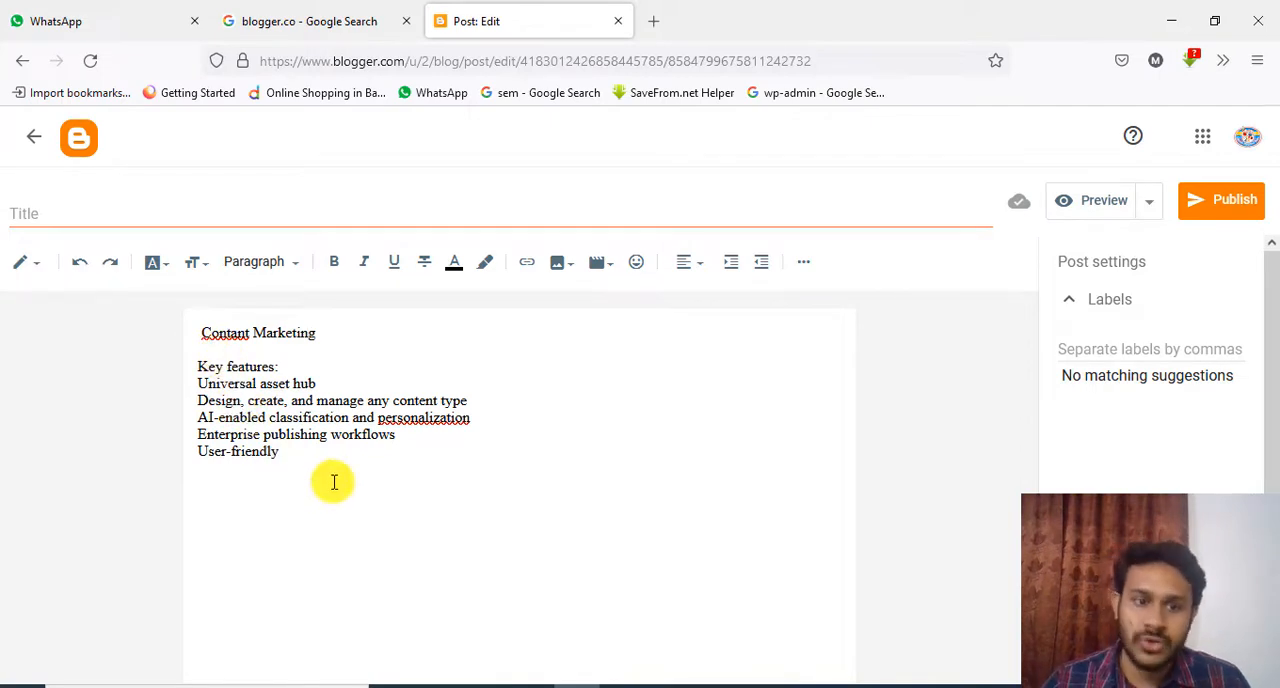
left_click(165, 264)
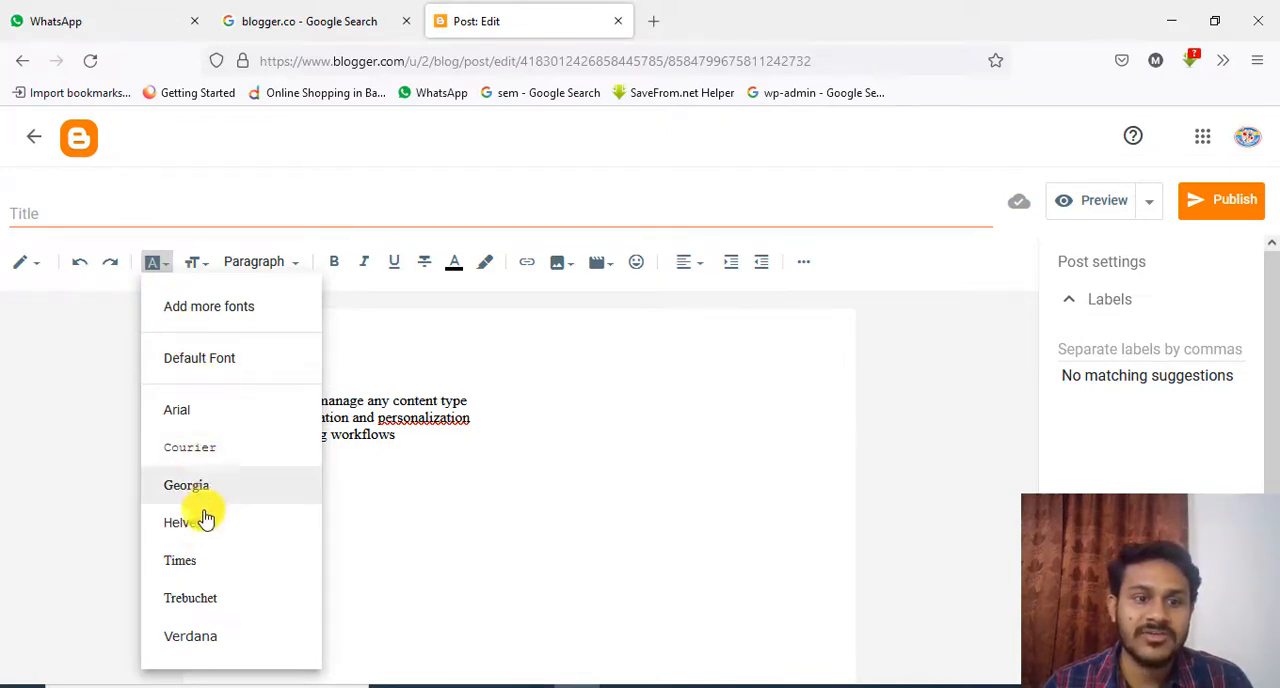
left_click(349, 335)
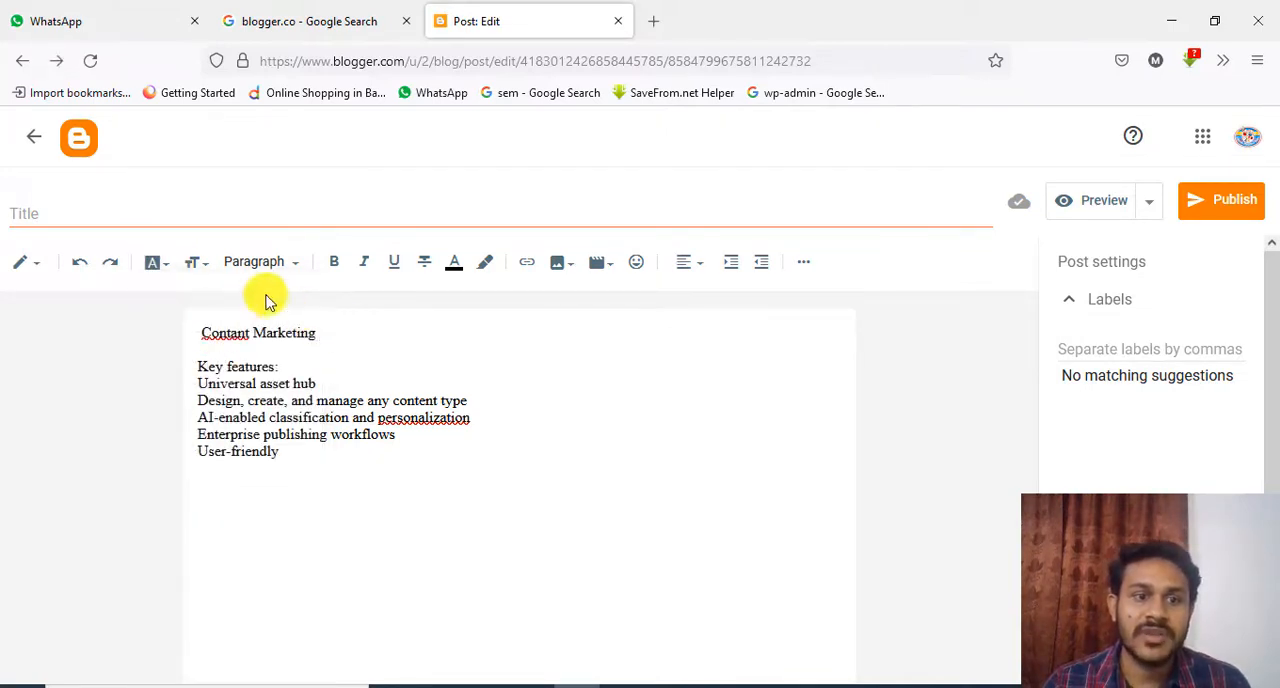
left_click(278, 266)
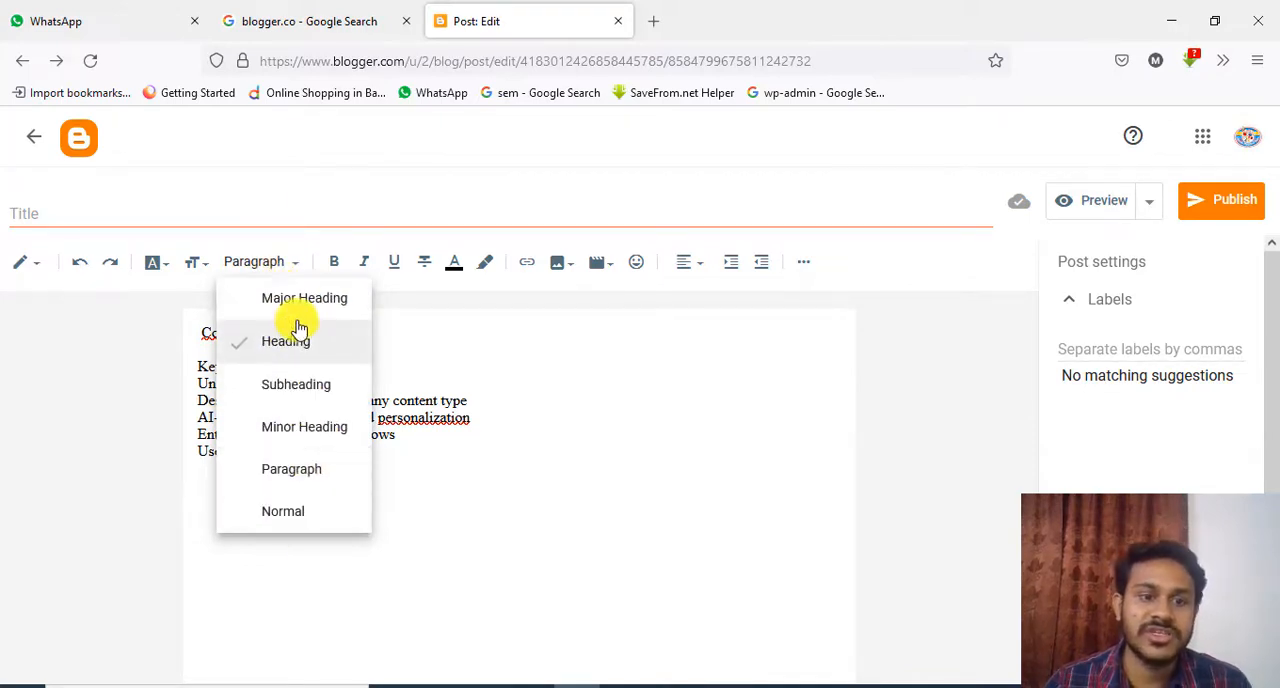
left_click(373, 360)
Apply the Heading style to the Contant Marketing line and the Paragraph style to the empty line below it
left_click_drag(323, 334, 200, 331)
left_click(294, 263)
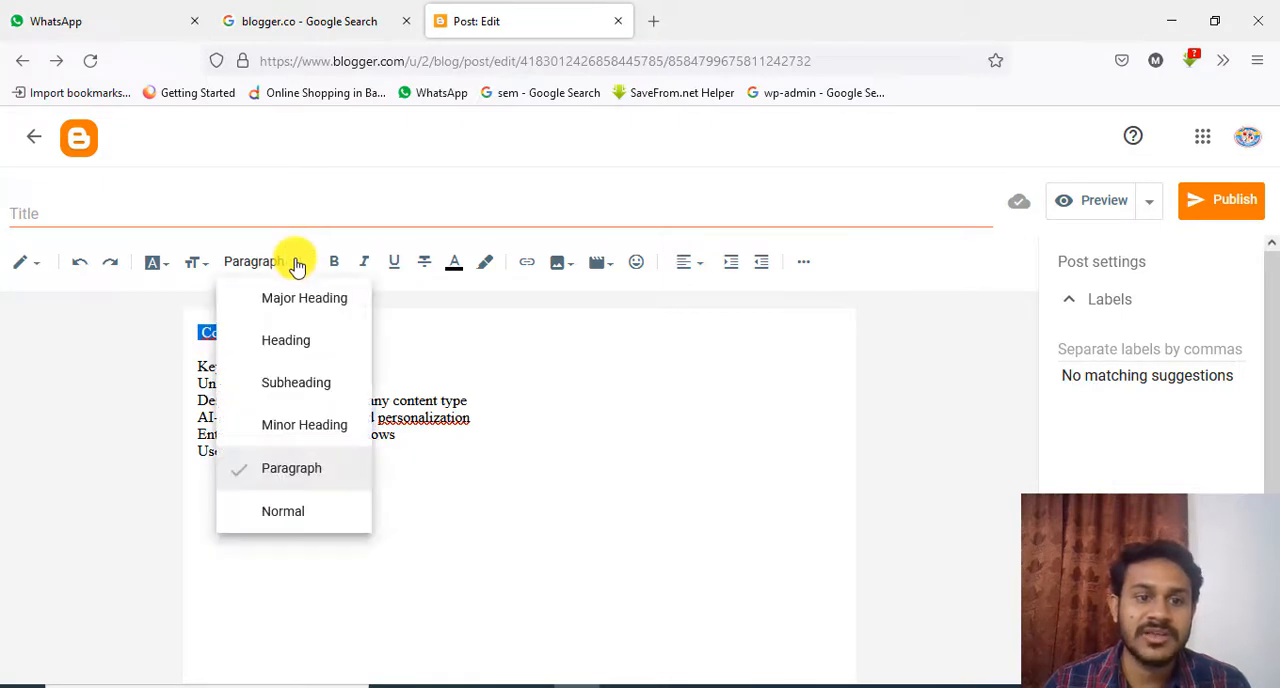
left_click(283, 343)
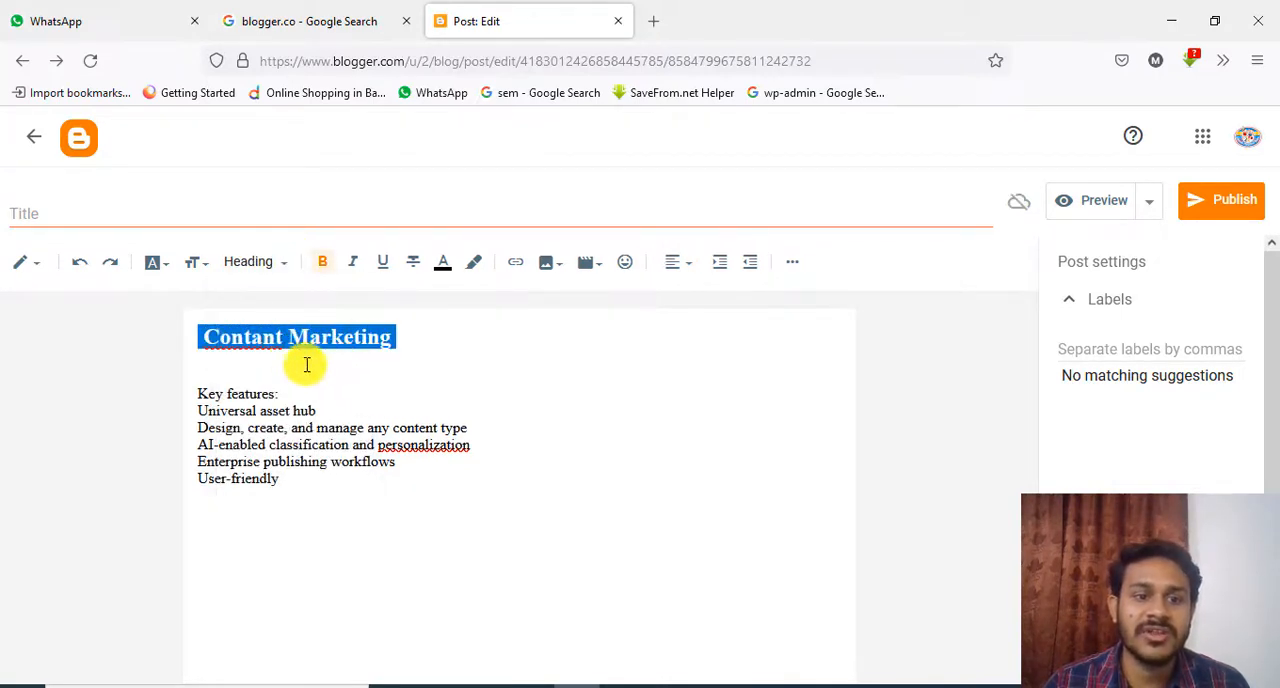
left_click(289, 362)
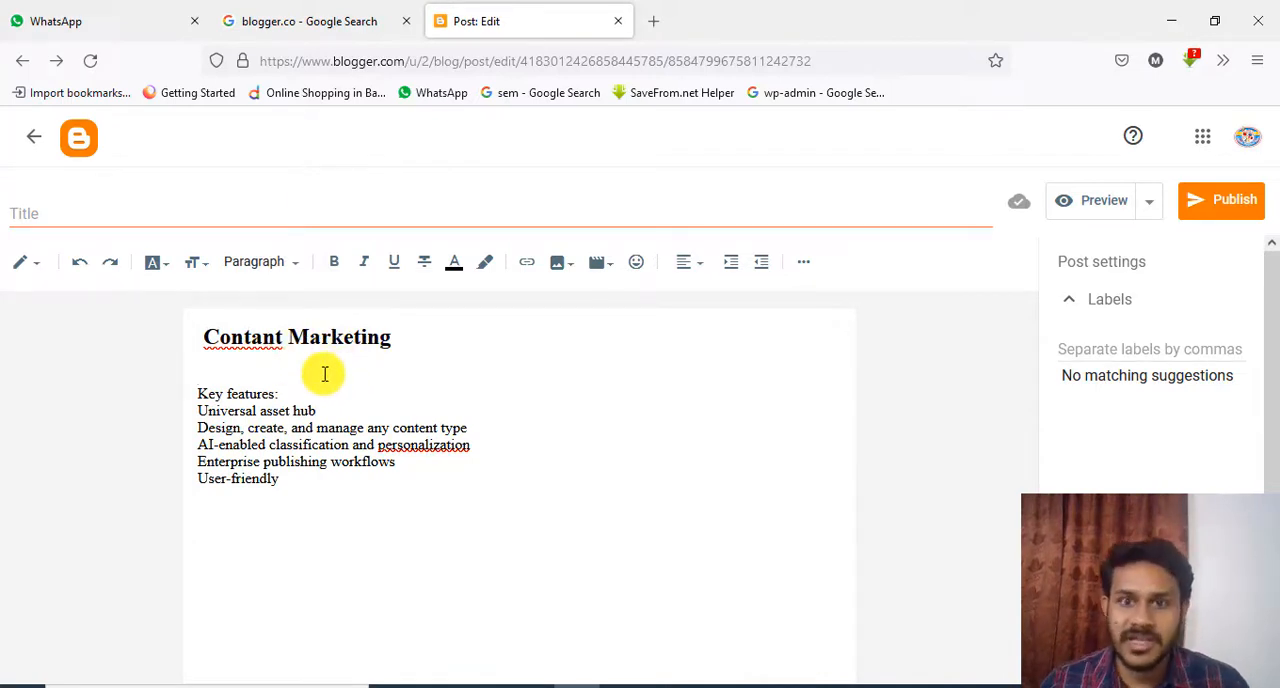
left_click(291, 264)
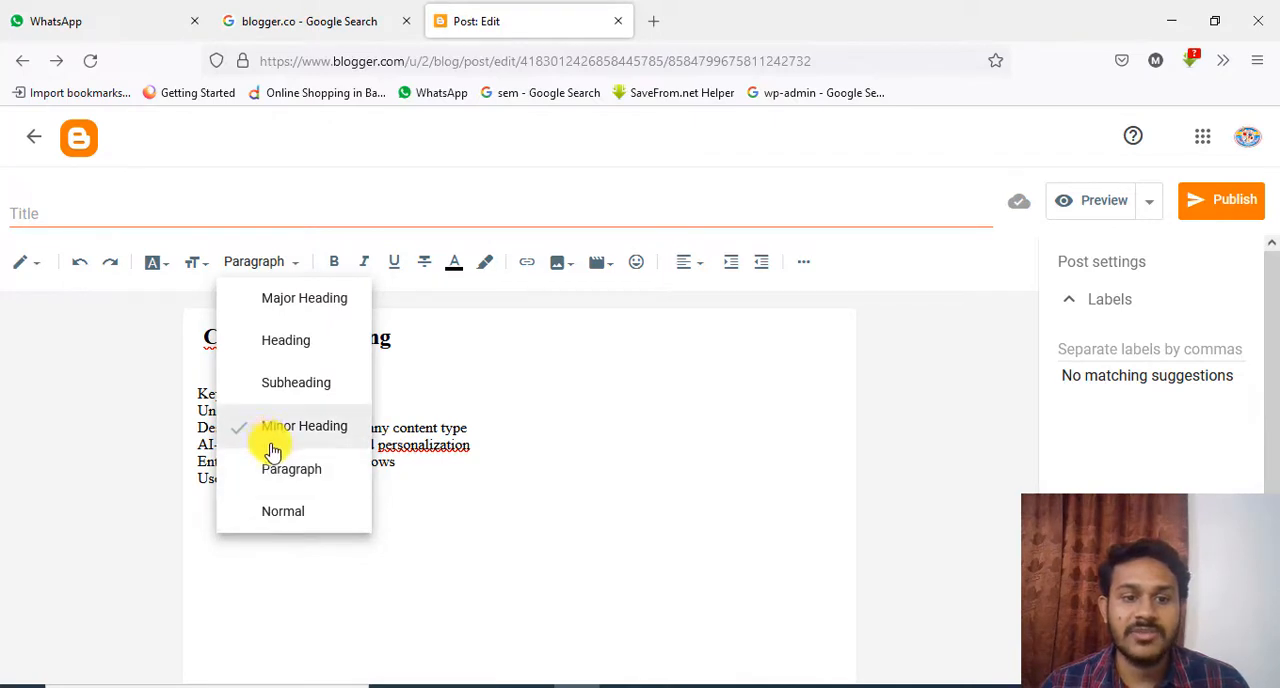
left_click(300, 474)
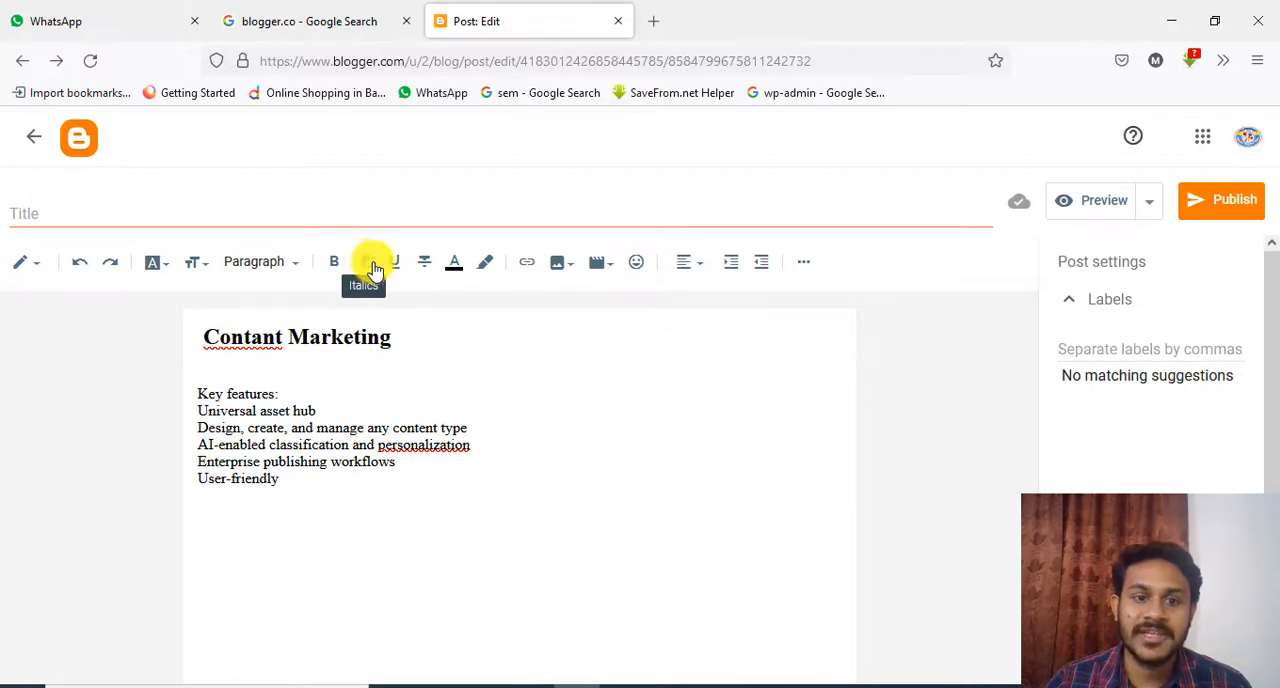
Change the text color of the Contant Marketing heading to red
left_click(458, 268)
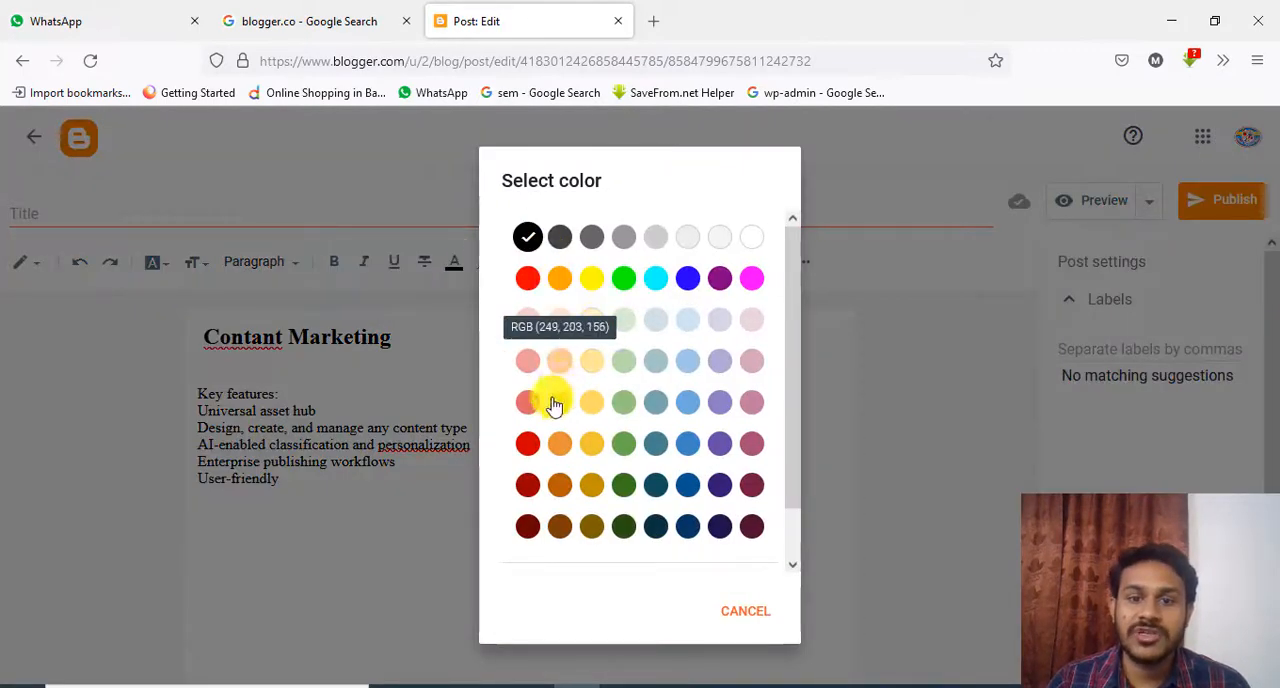
left_click(395, 340)
left_click_drag(395, 340, 206, 331)
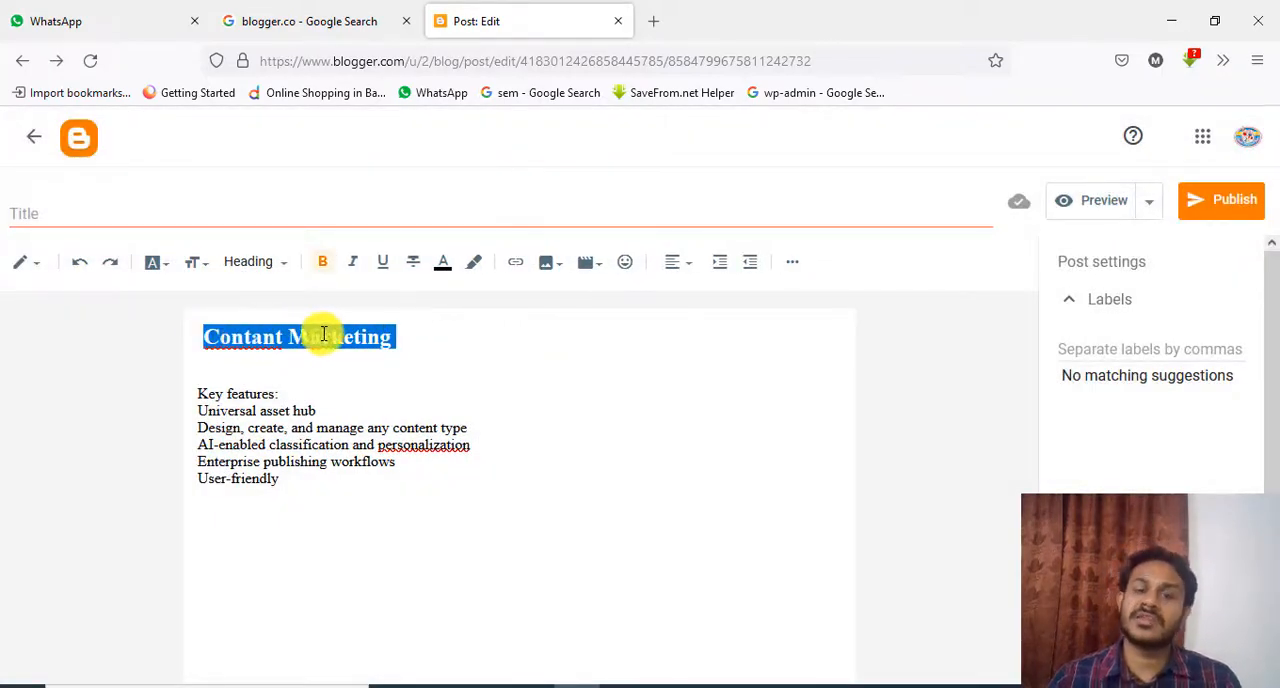
left_click(445, 265)
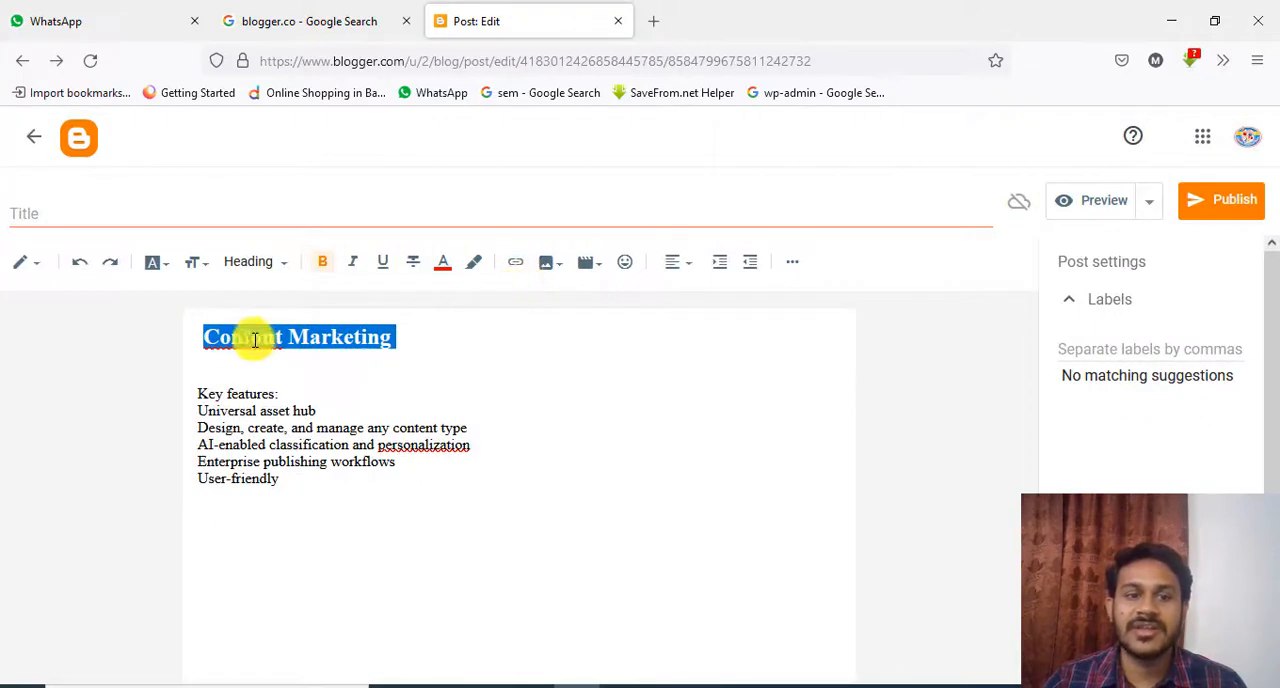
left_click(344, 366)
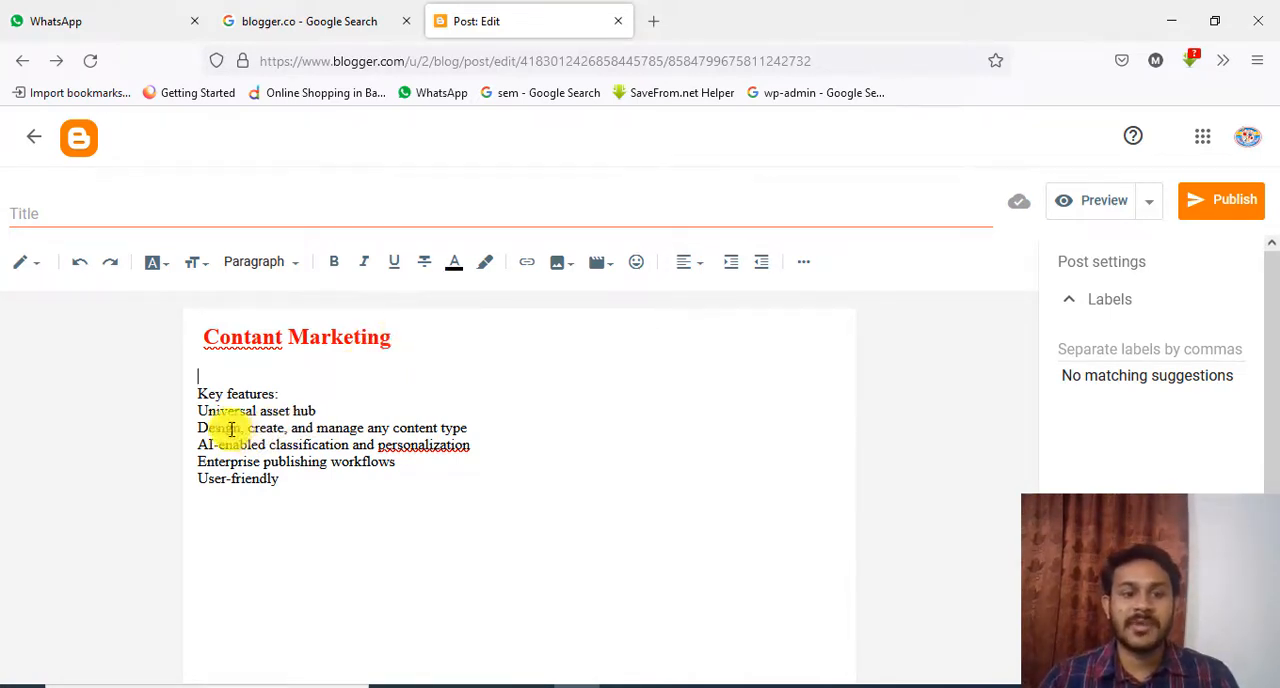
left_click(455, 270)
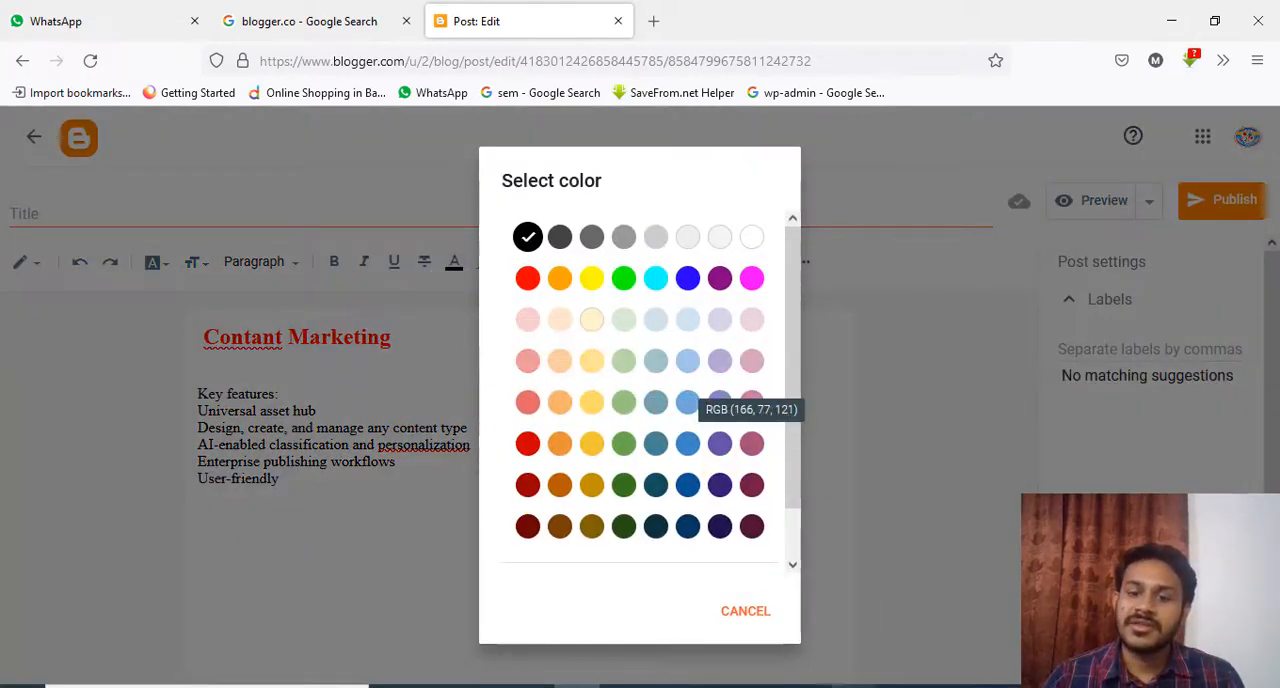
left_click(745, 613)
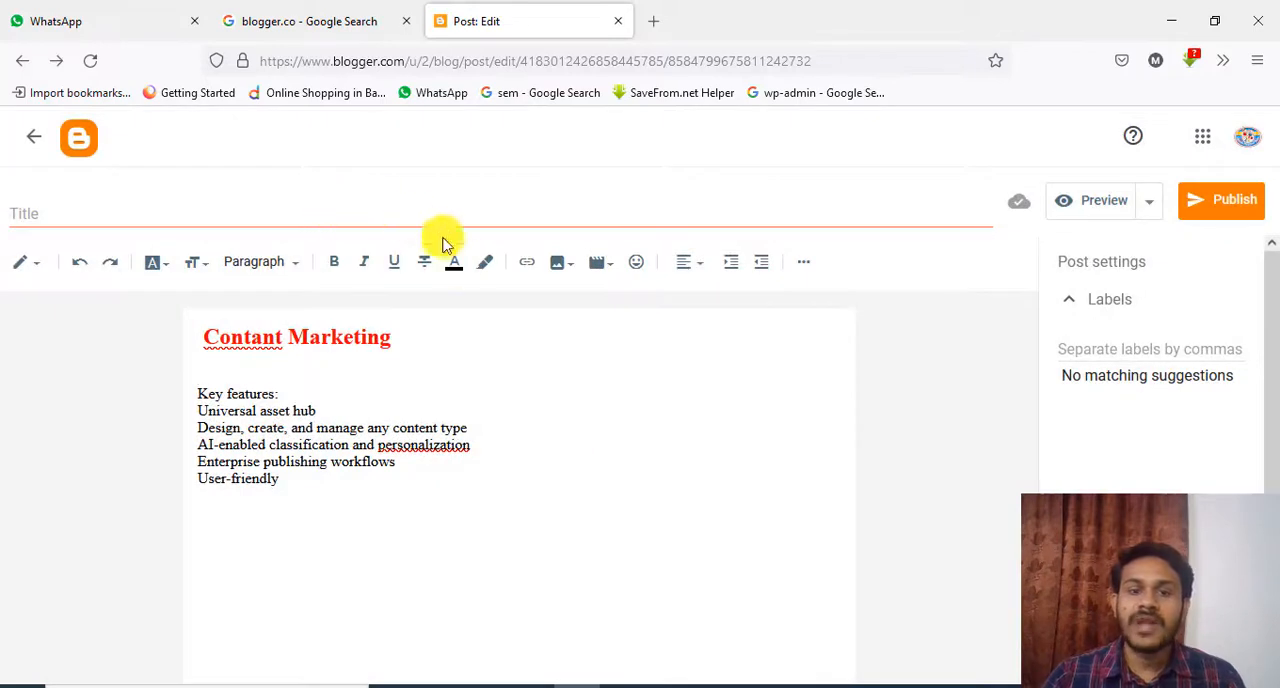
left_click(490, 265)
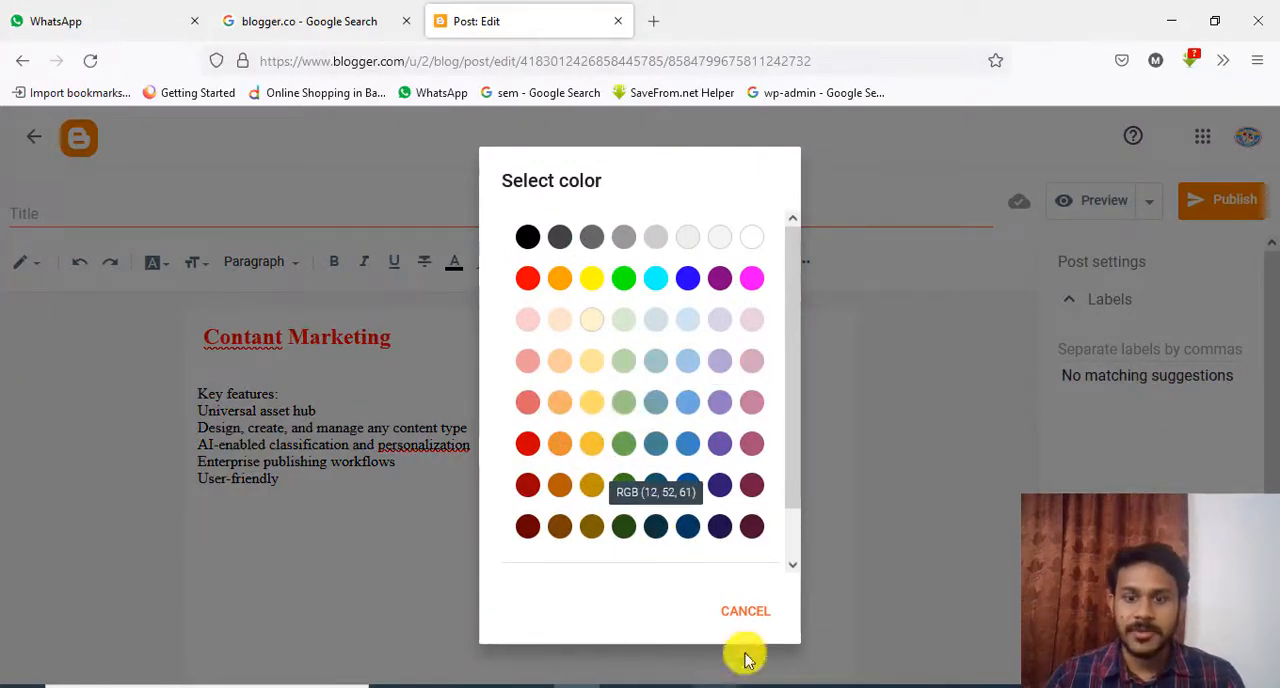
left_click(737, 613)
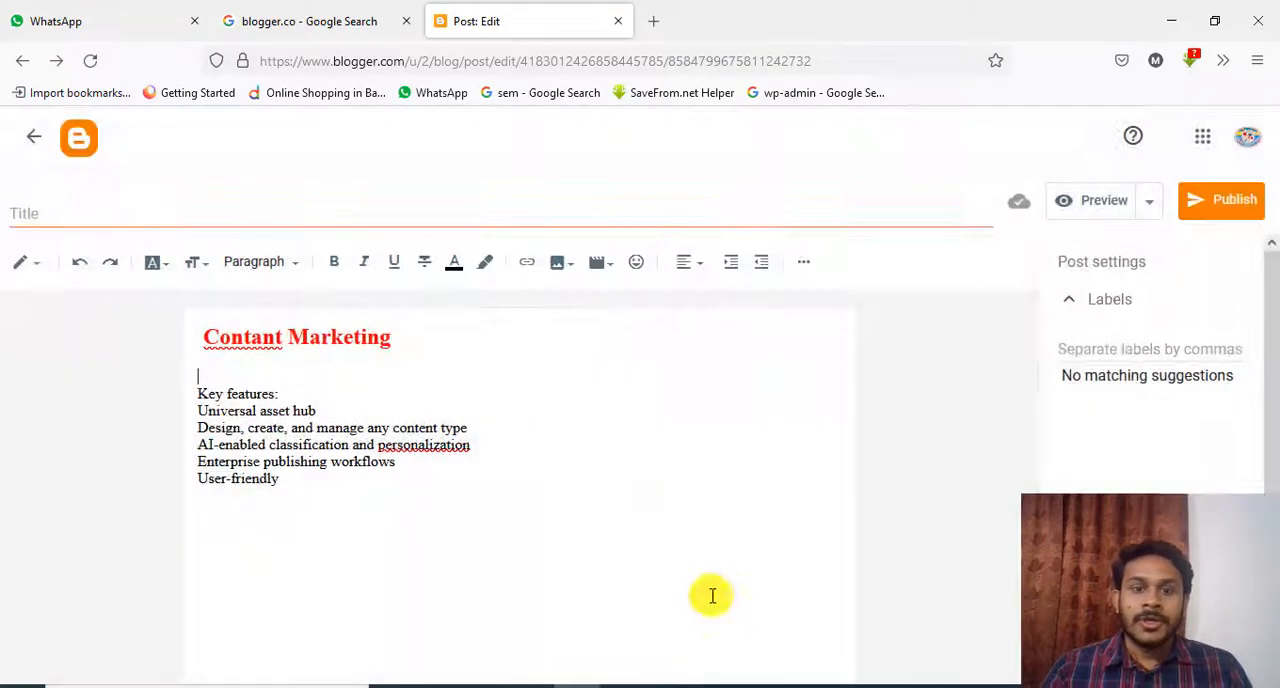
Upload 4.jpg from the julia image folder on drive F: and insert it below the Contant Marketing heading
left_click(566, 261)
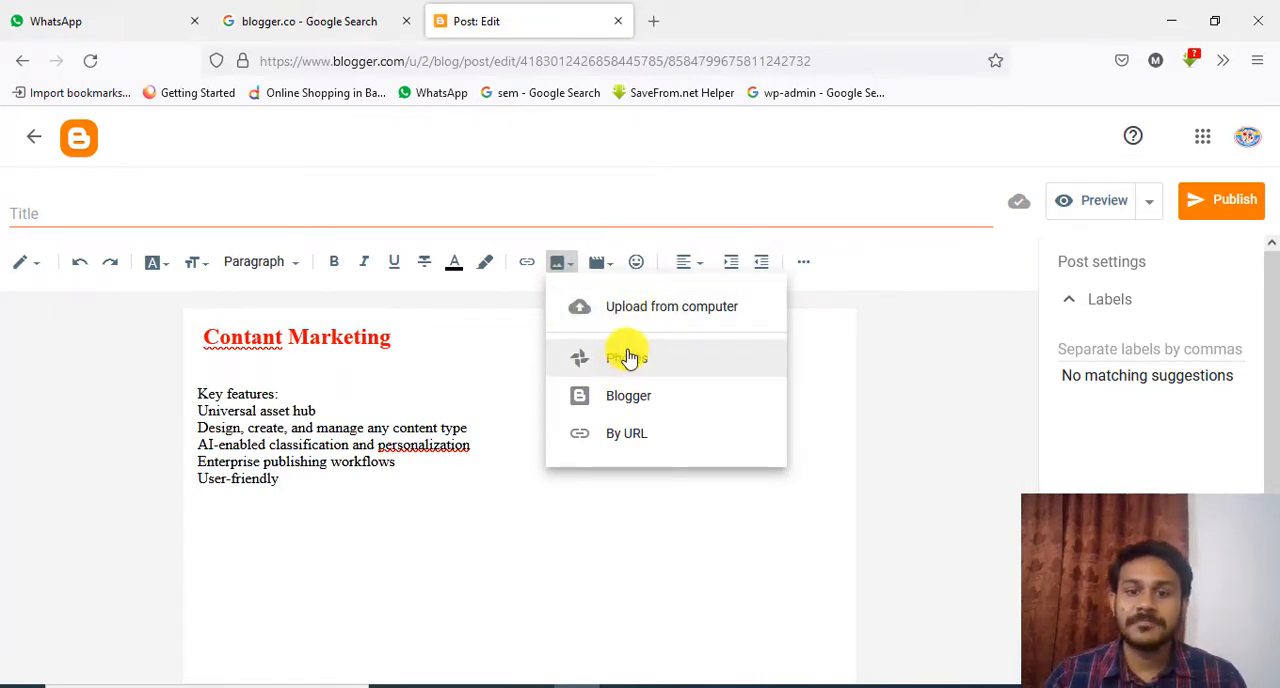
left_click(650, 312)
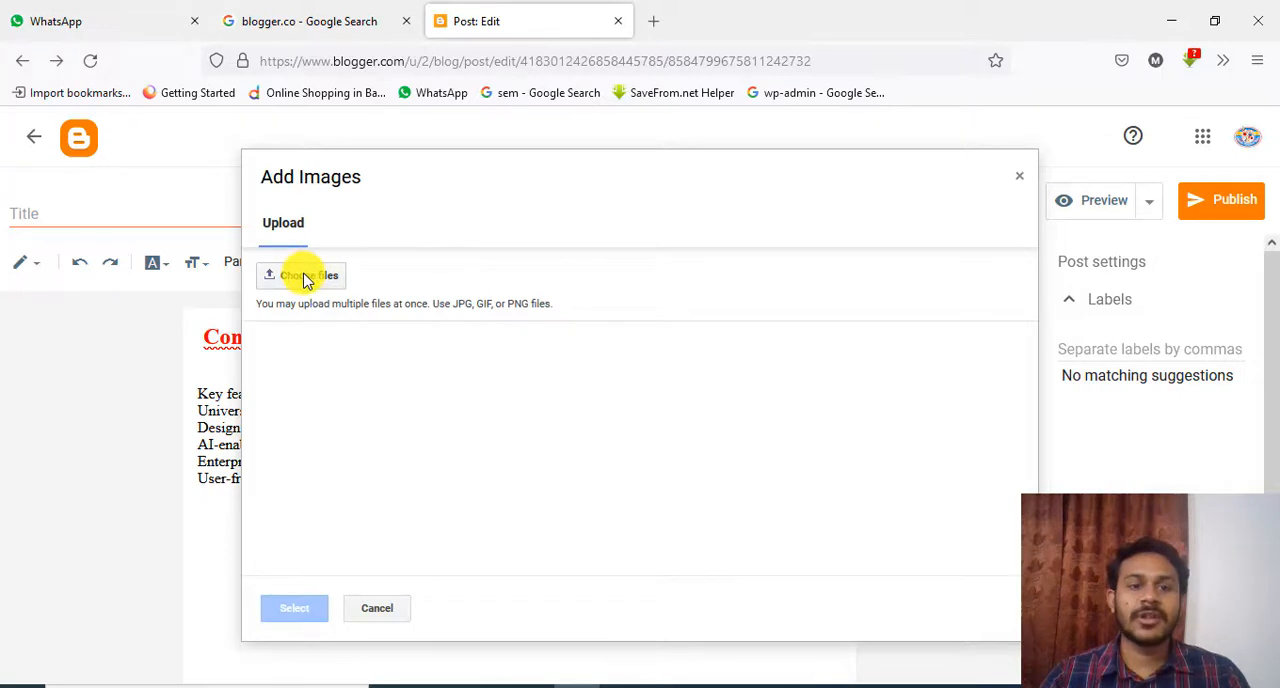
left_click(305, 278)
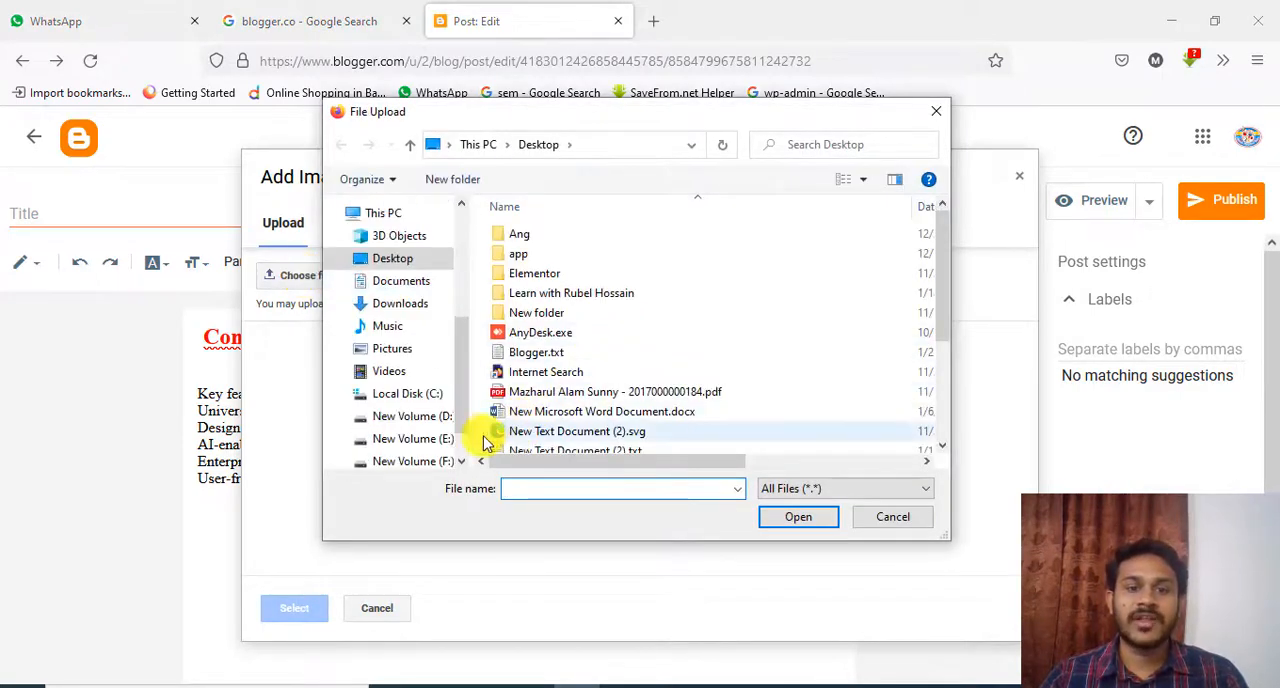
scroll(716, 336, "down", 3)
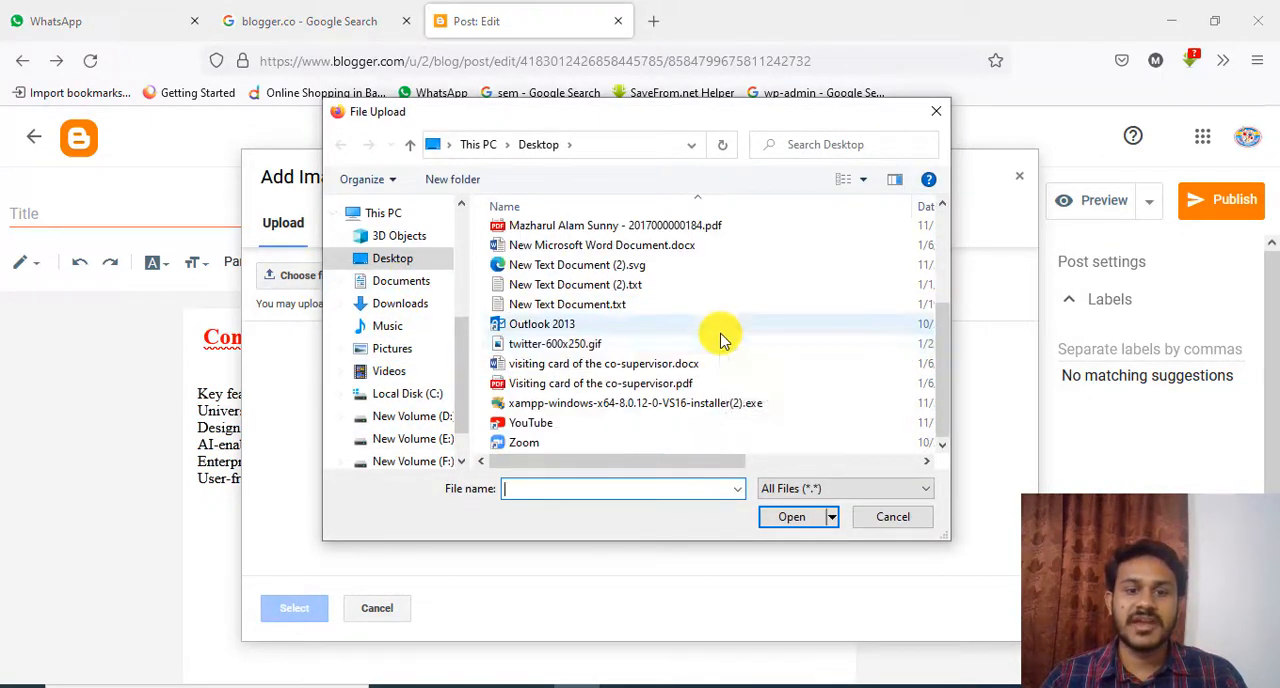
scroll(391, 336, "down", 2)
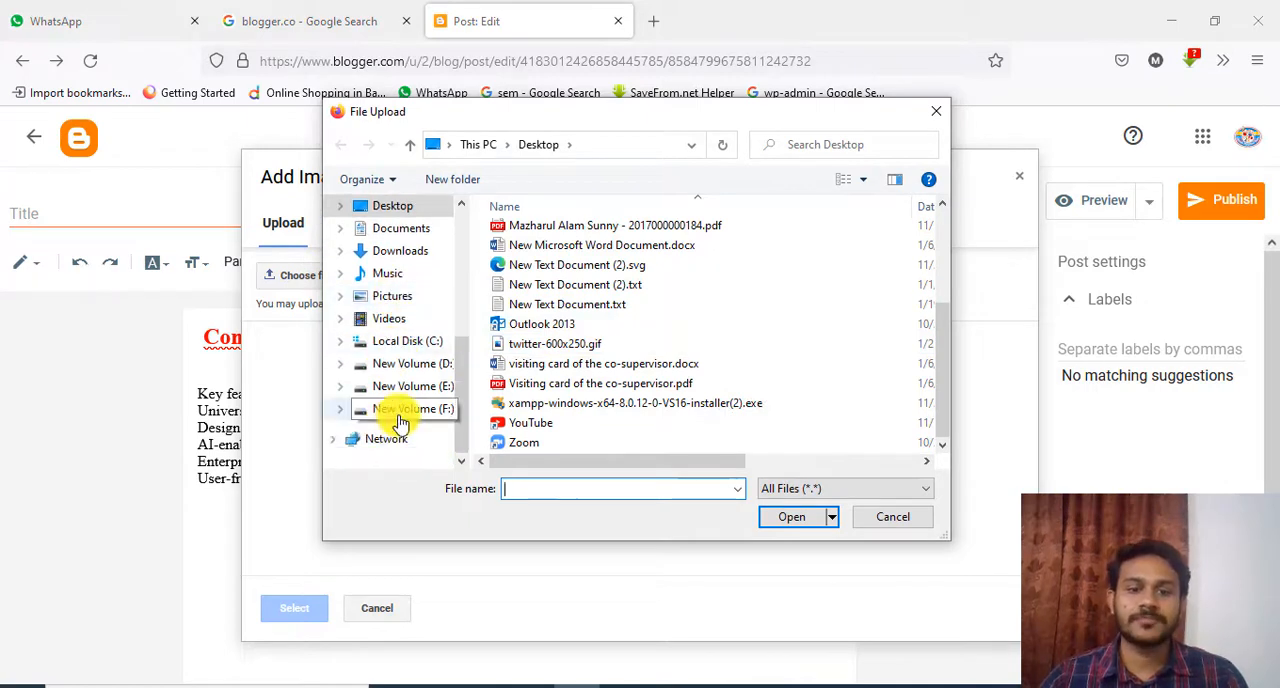
left_click(399, 420)
scroll(646, 290, "down", 2)
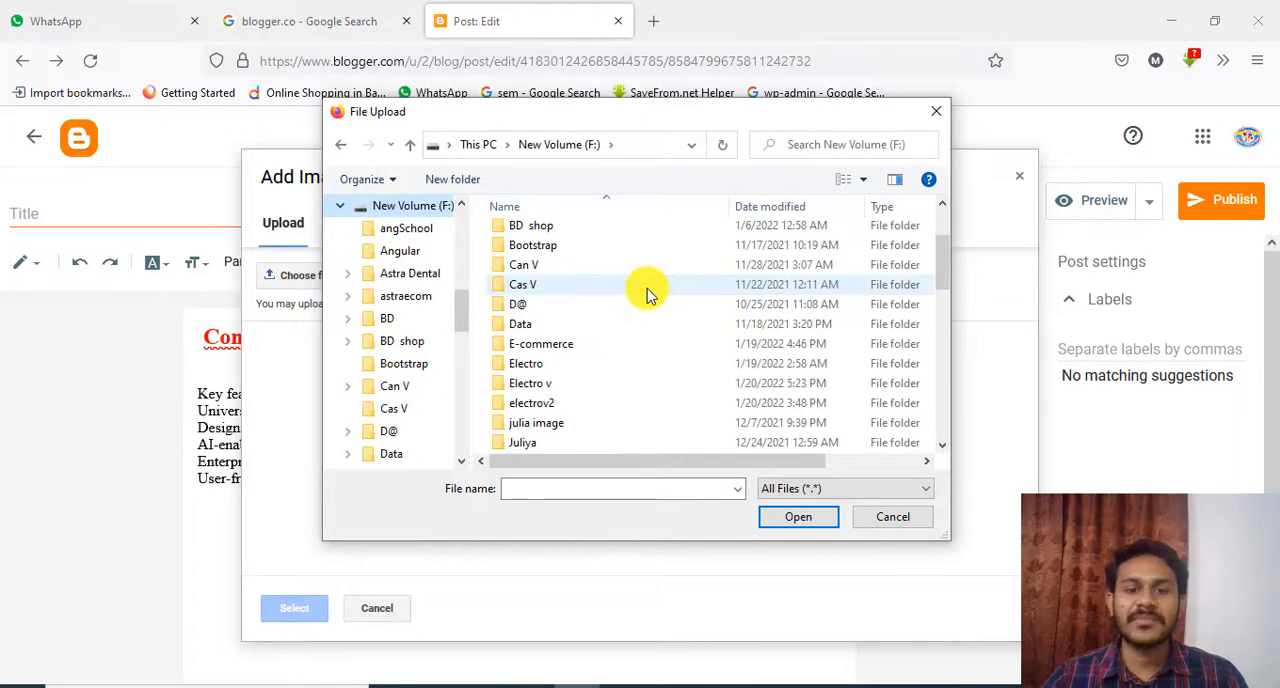
scroll(600, 340, "down", 1)
double_click(543, 365)
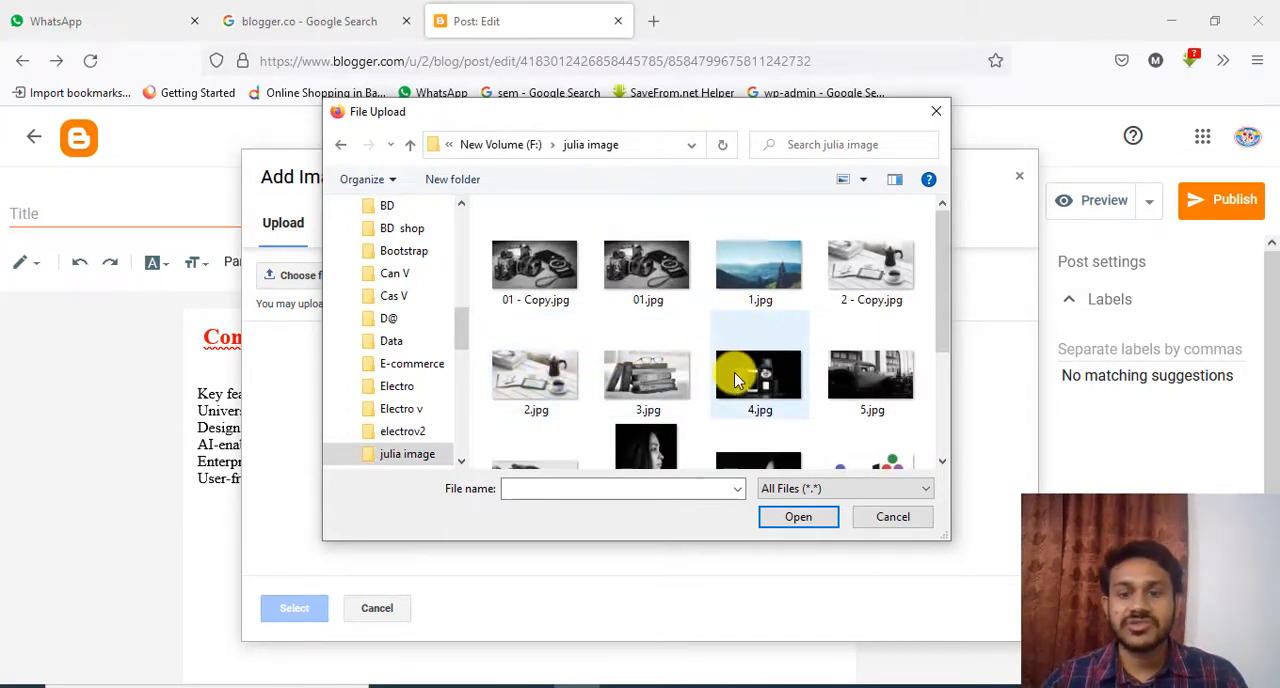
left_click(735, 378)
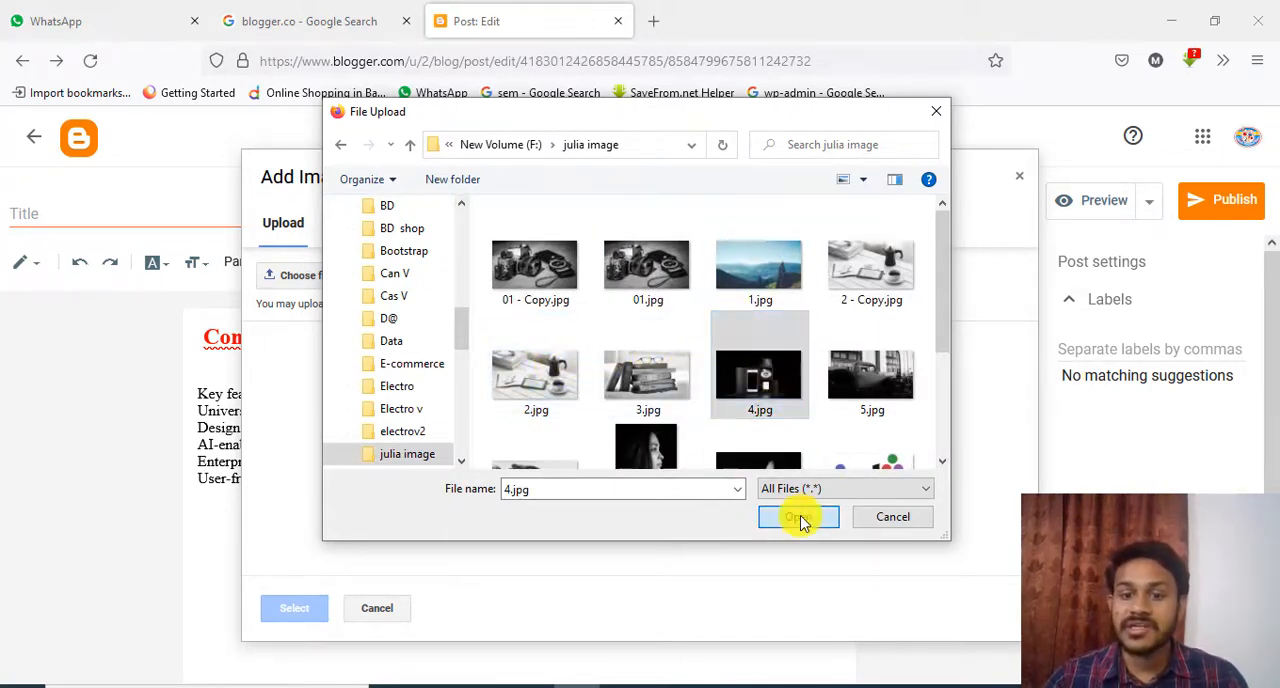
left_click(798, 517)
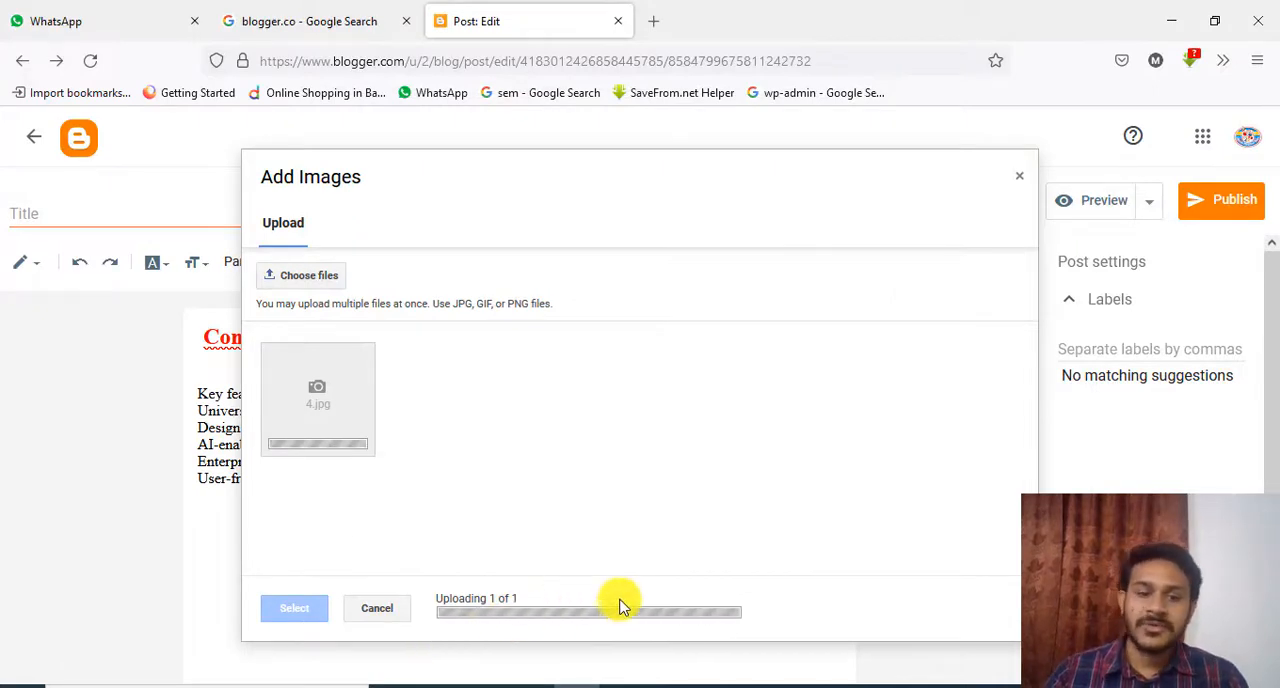
left_click(278, 610)
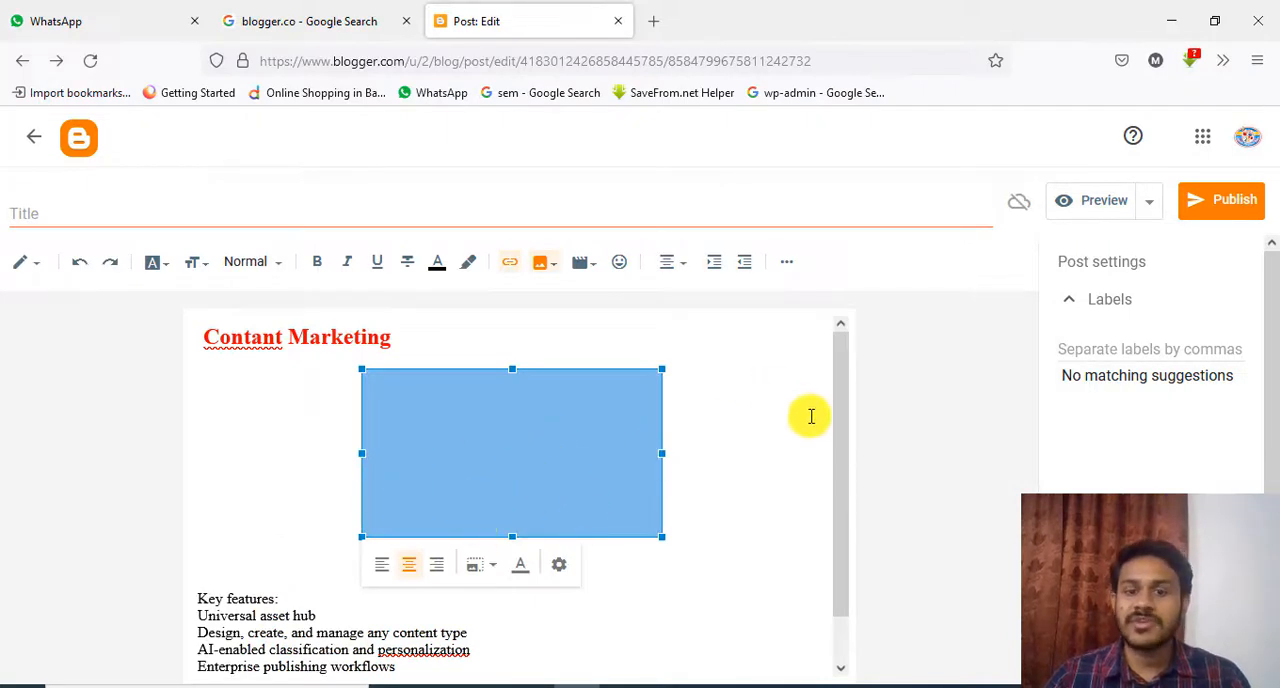
Move the inserted image below the User-friendly line at the end of the key features list
scroll(811, 416, "down", 1)
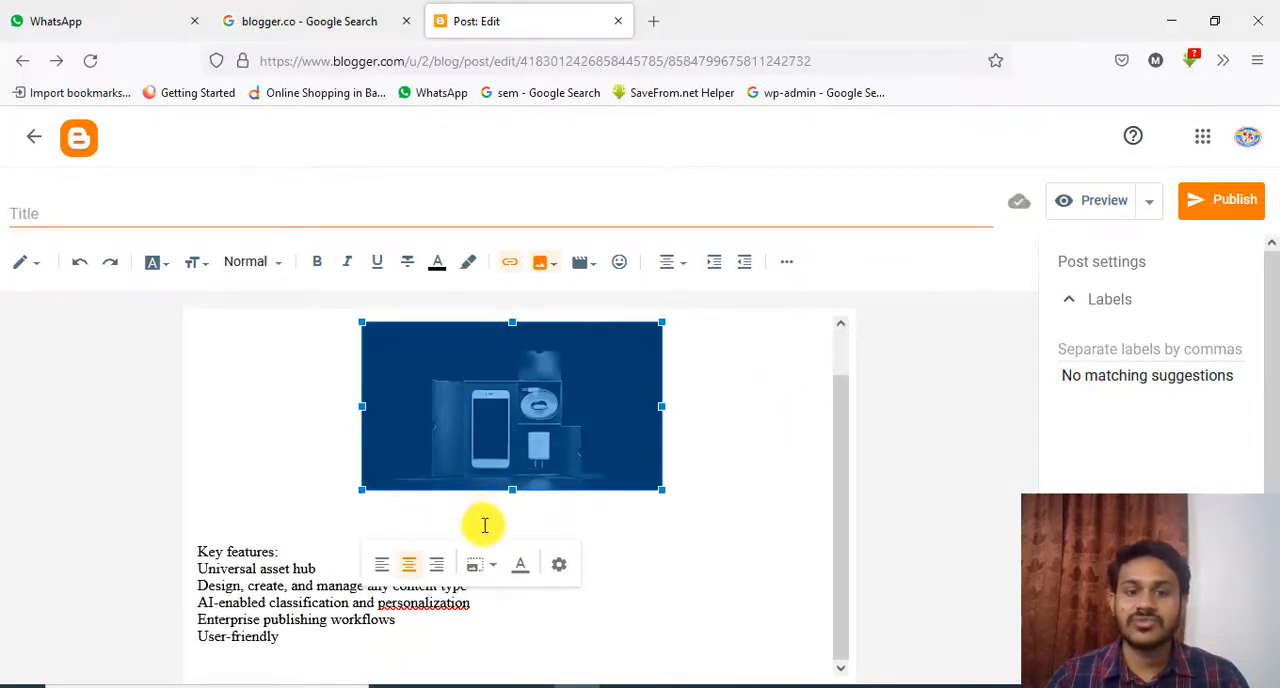
left_click_drag(485, 525, 497, 636)
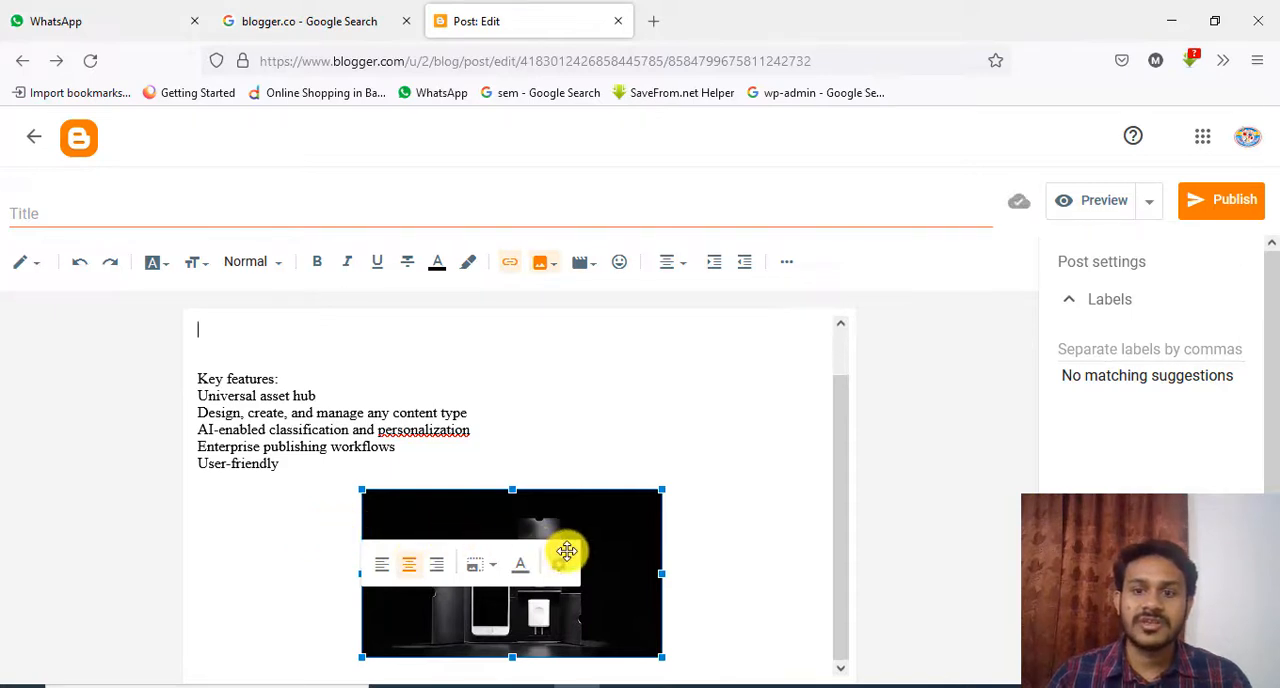
left_click(529, 561)
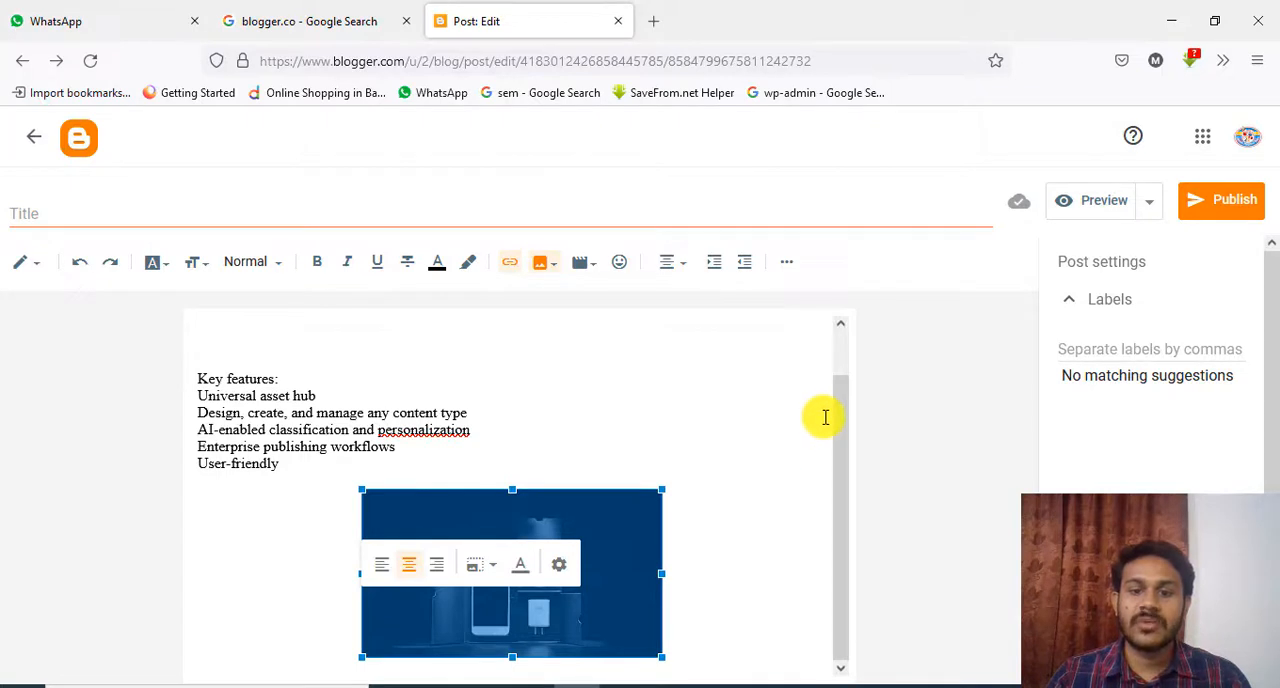
left_click(834, 507)
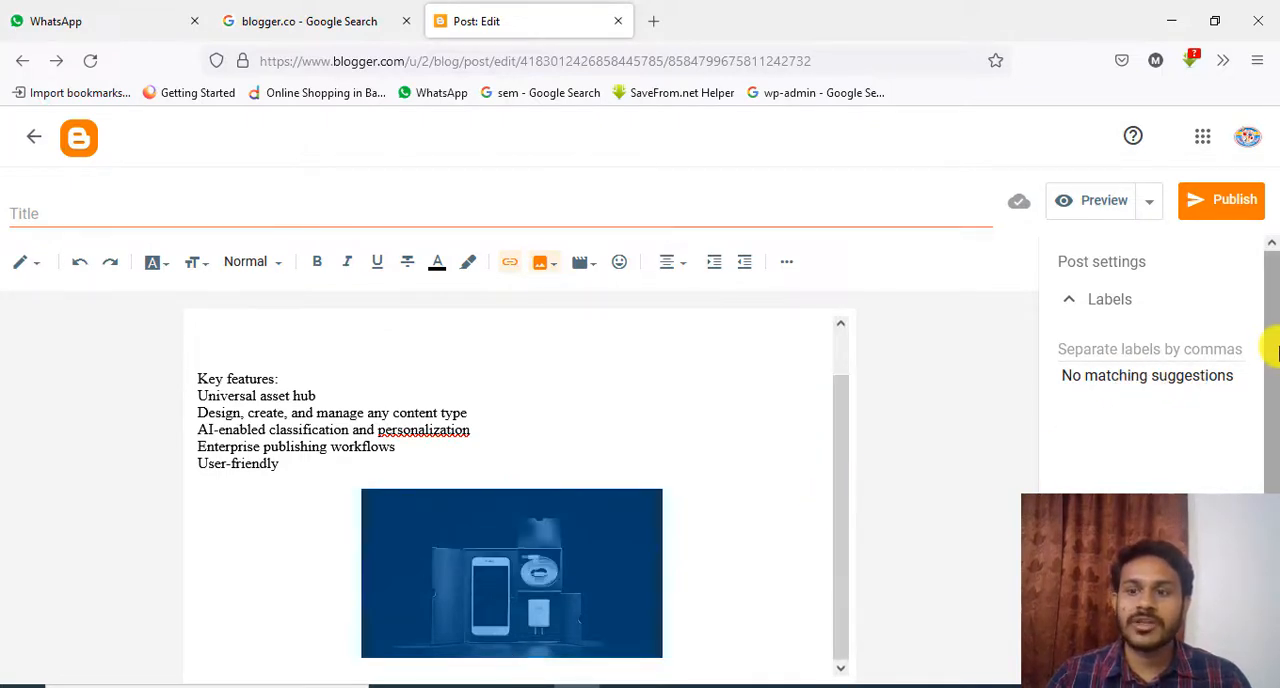
left_click_drag(1272, 358, 1266, 420)
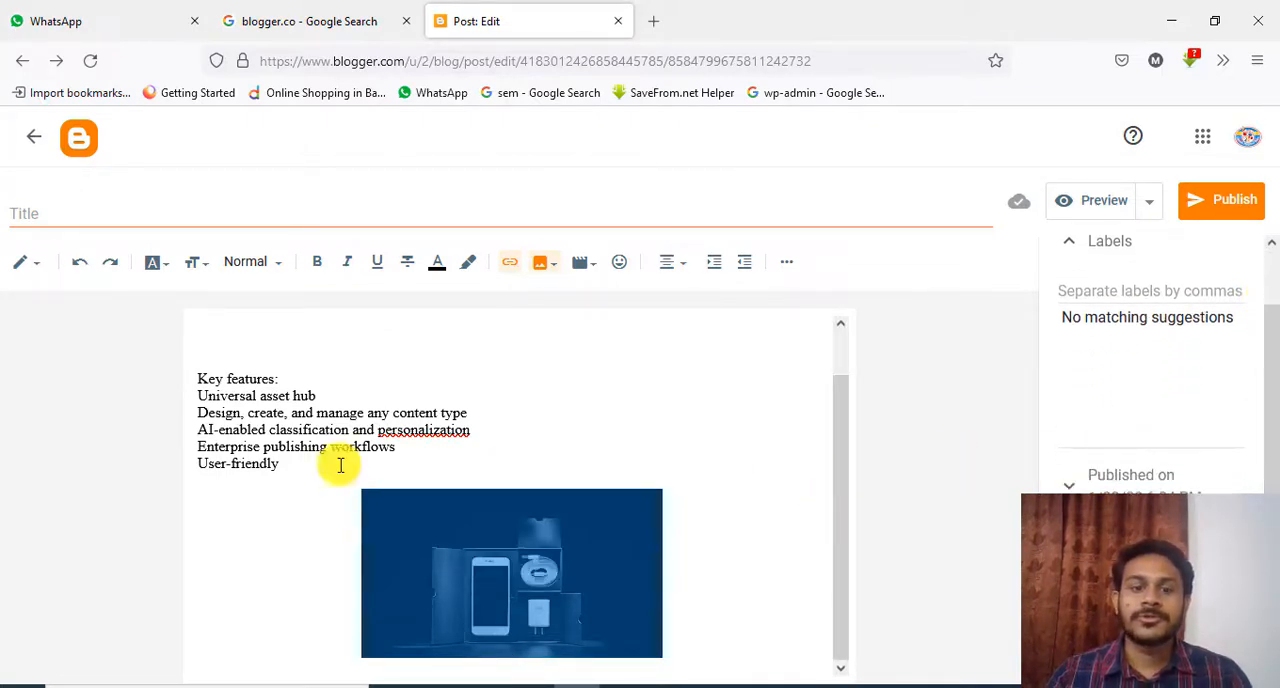
Remove the empty space between the Contant Marketing heading and the Key features line
scroll(378, 435, "up", 1)
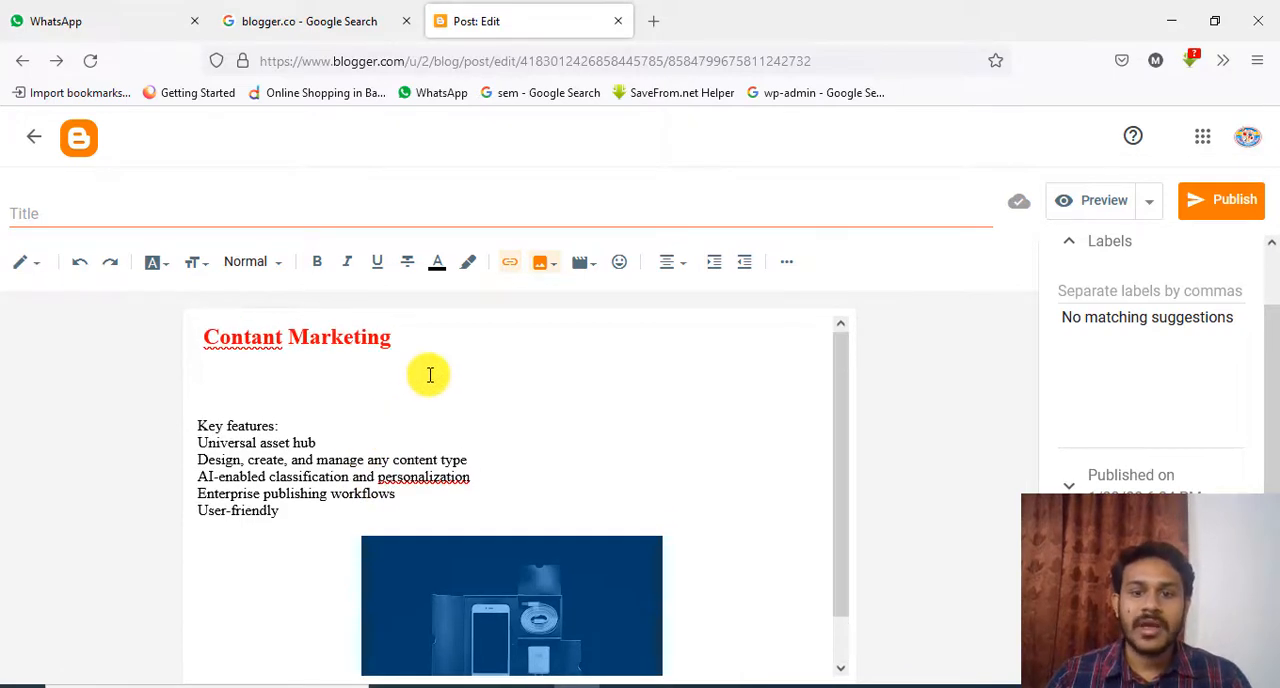
scroll(428, 374, "down", 1)
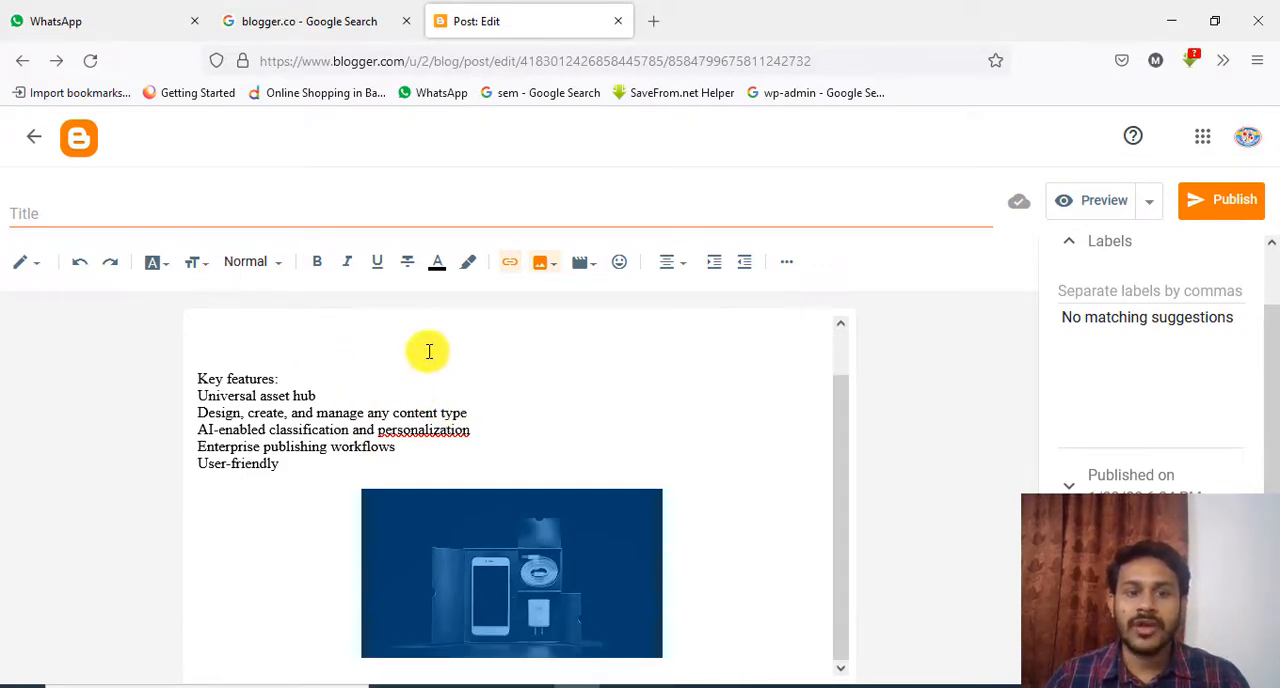
scroll(303, 393, "up", 1)
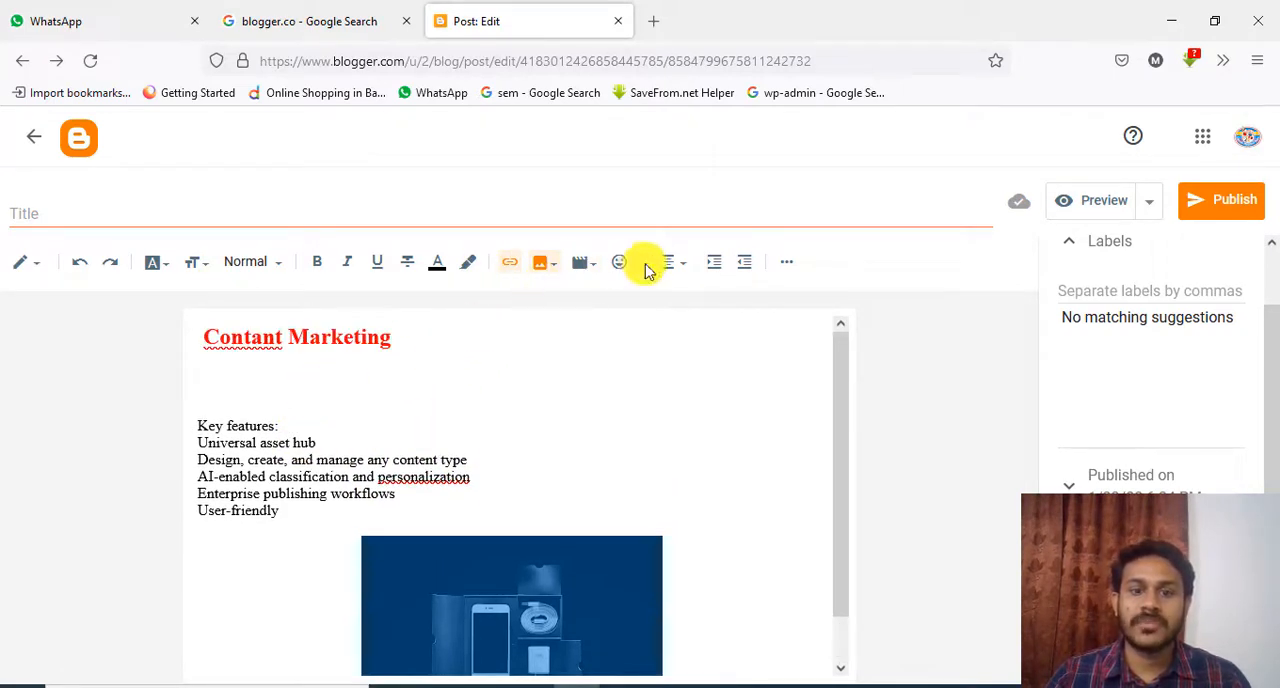
left_click(209, 408)
key("Delete")
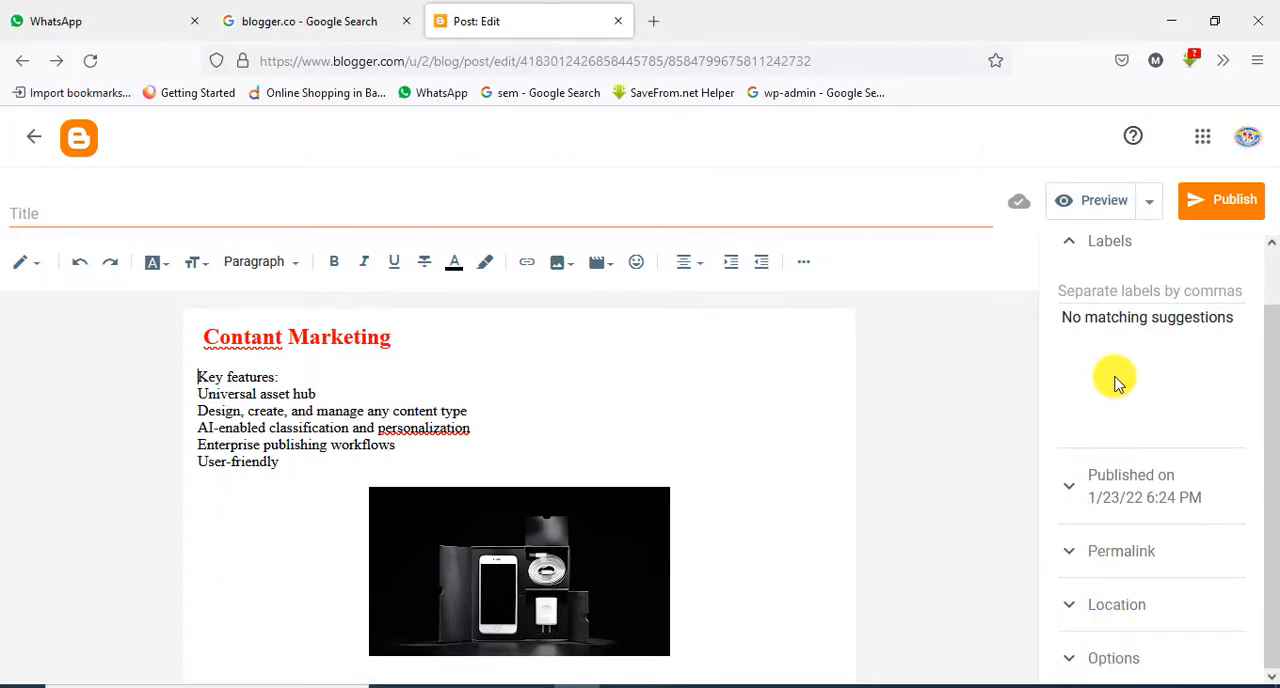
Check the Labels section of the post settings and publish the post to the blog
left_click(1068, 246)
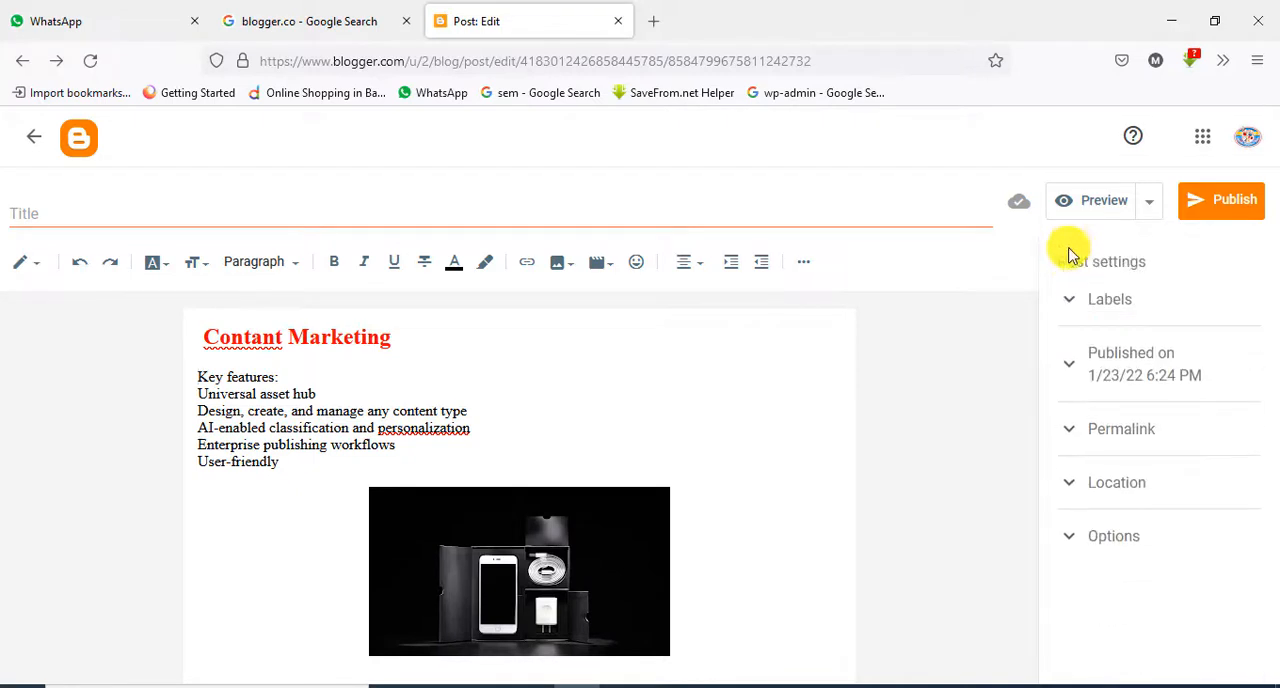
left_click(1071, 300)
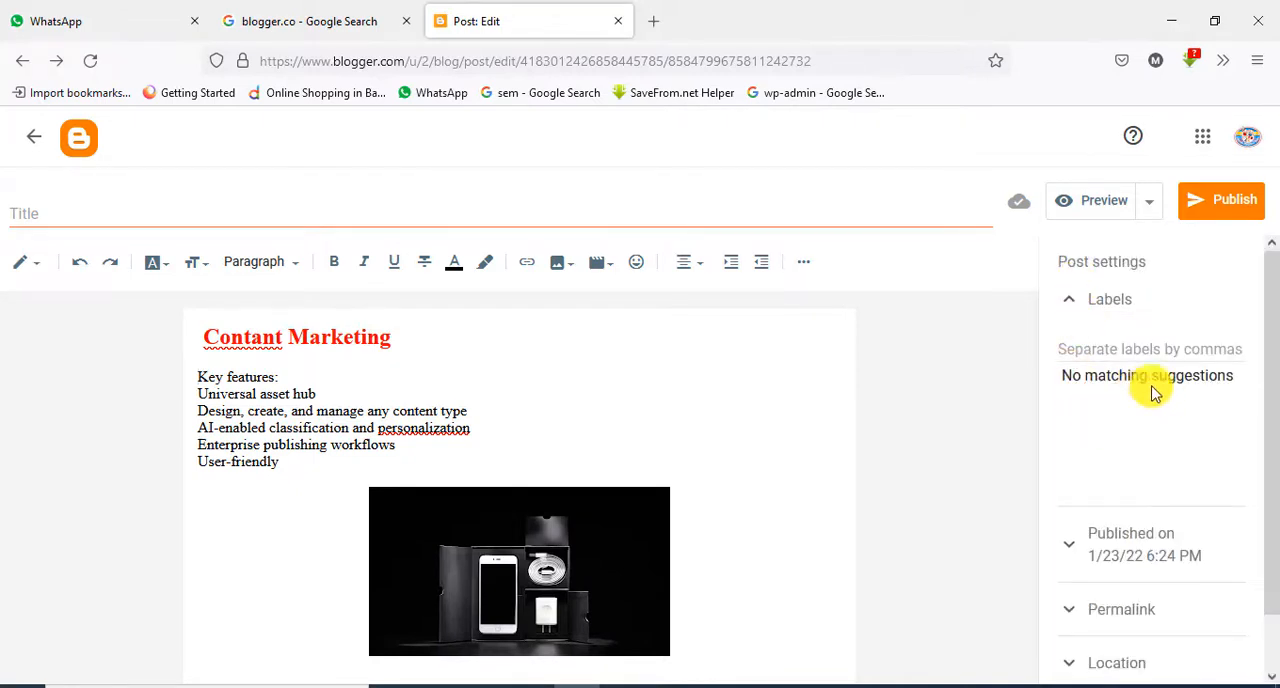
left_click(1236, 201)
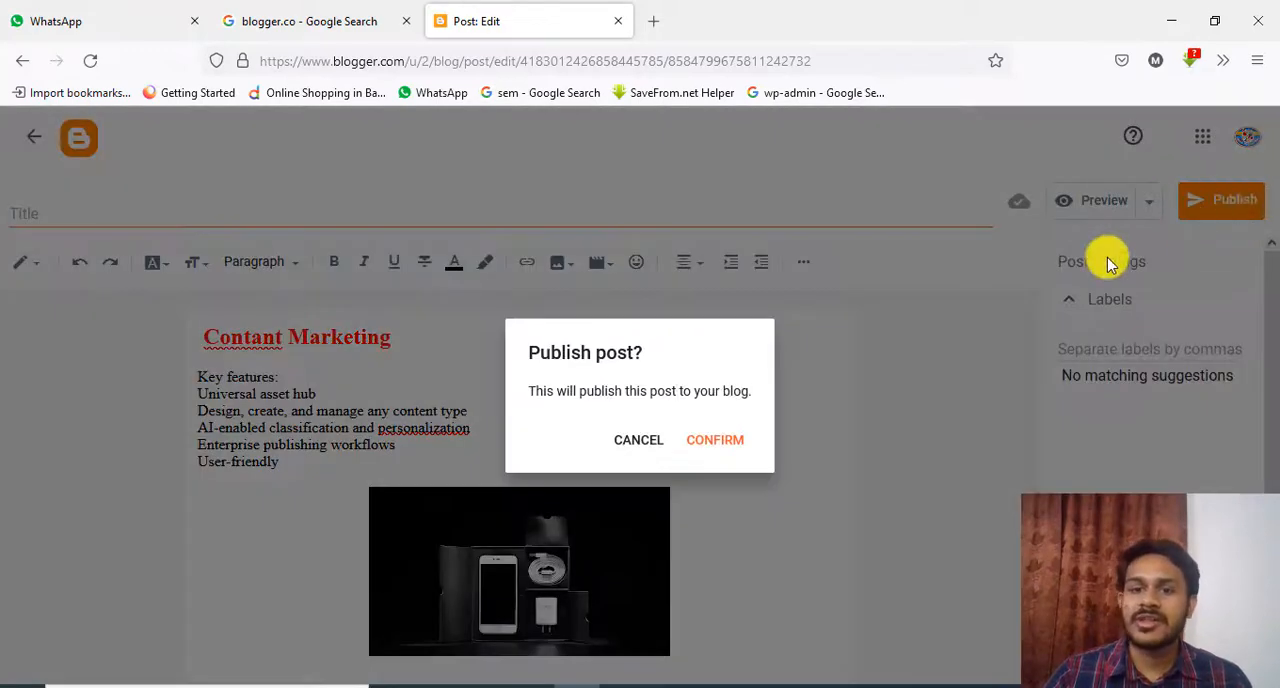
left_click(716, 442)
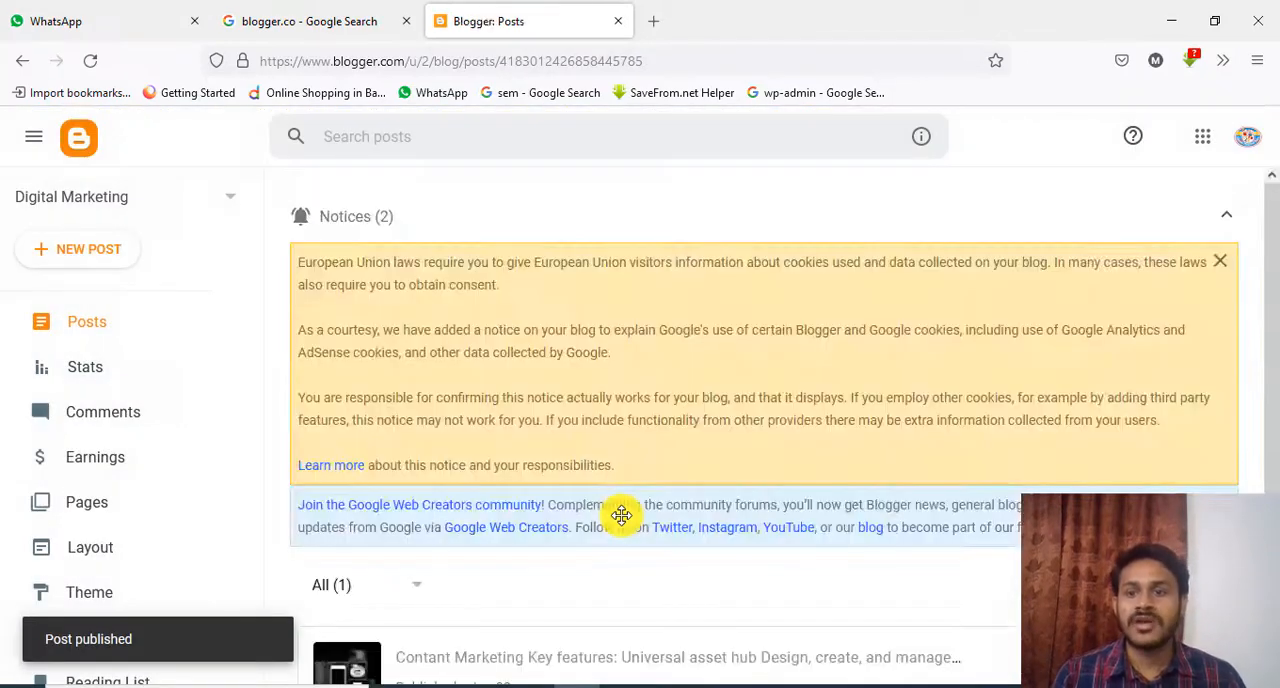
Find the published Contant Marketing post in the blog's posts list and open it in the editor
scroll(700, 420, "down", 1)
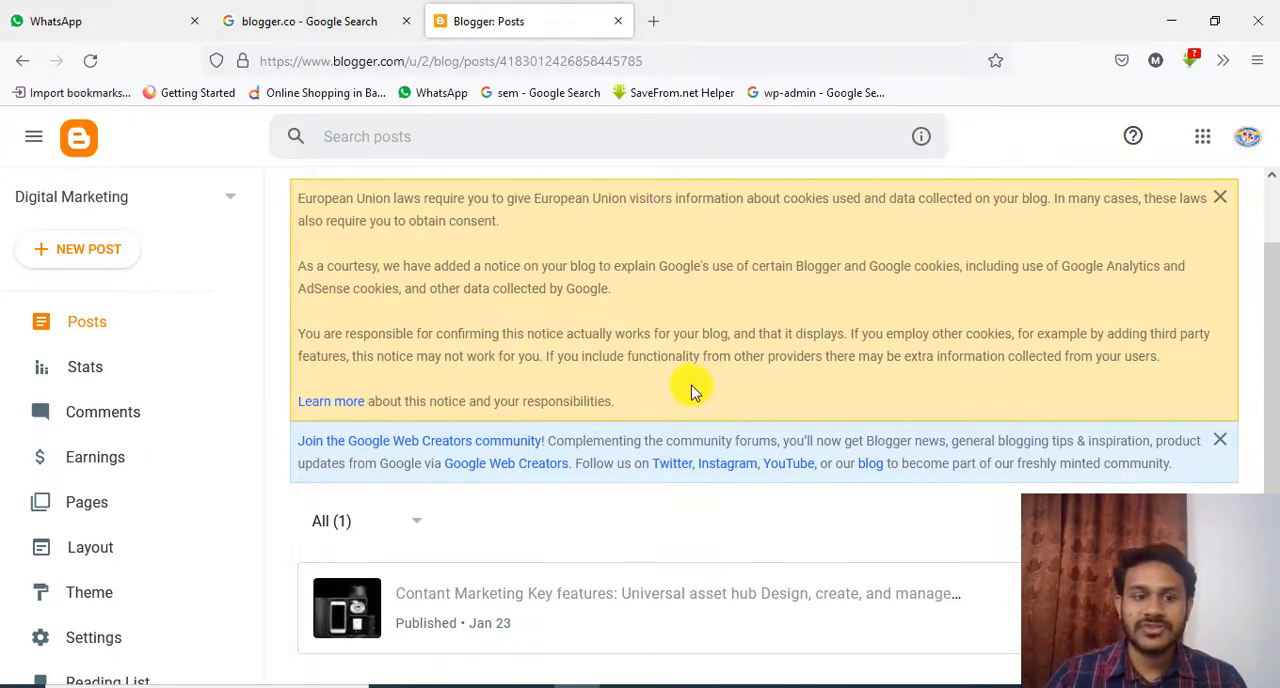
left_click(71, 322)
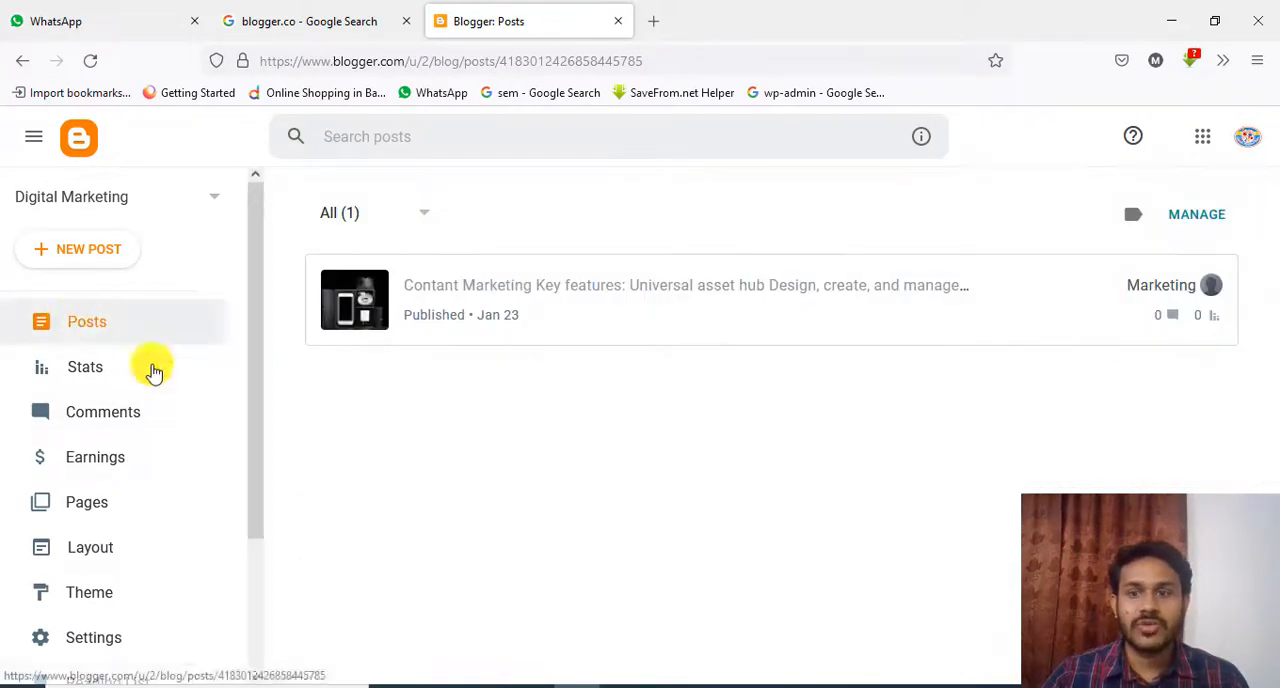
scroll(1049, 363, "down", 1)
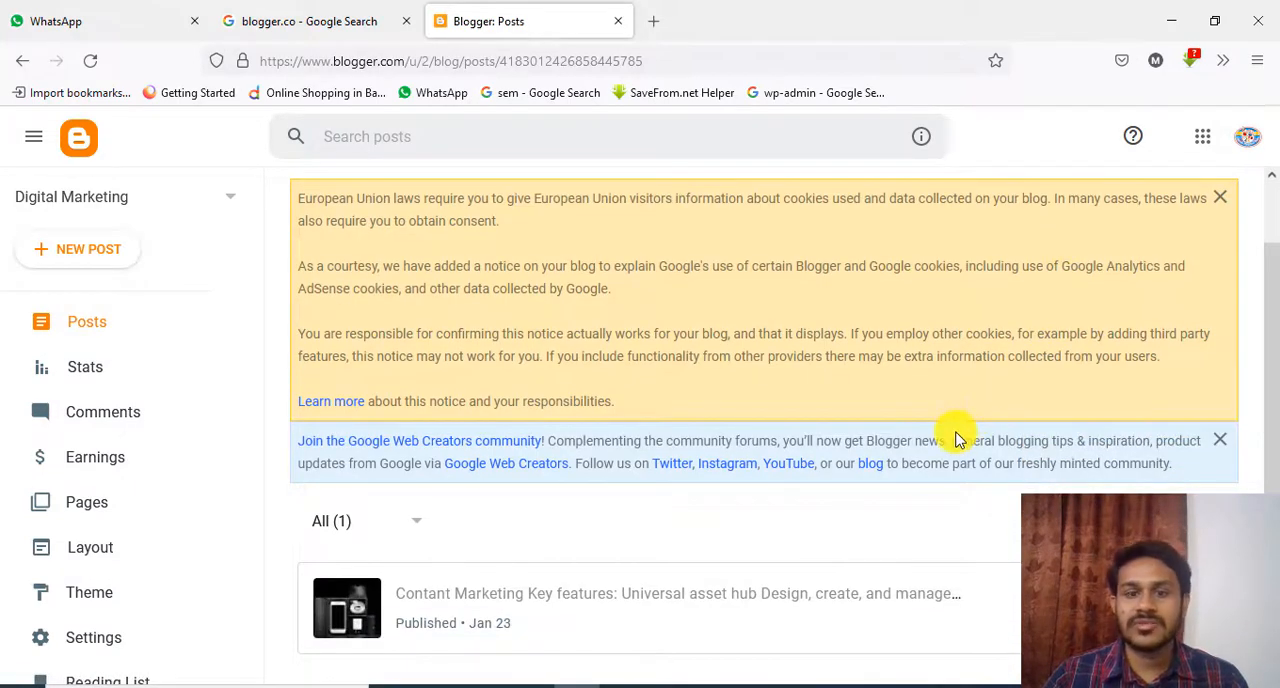
scroll(955, 438, "up", 1)
scroll(870, 465, "down", 1)
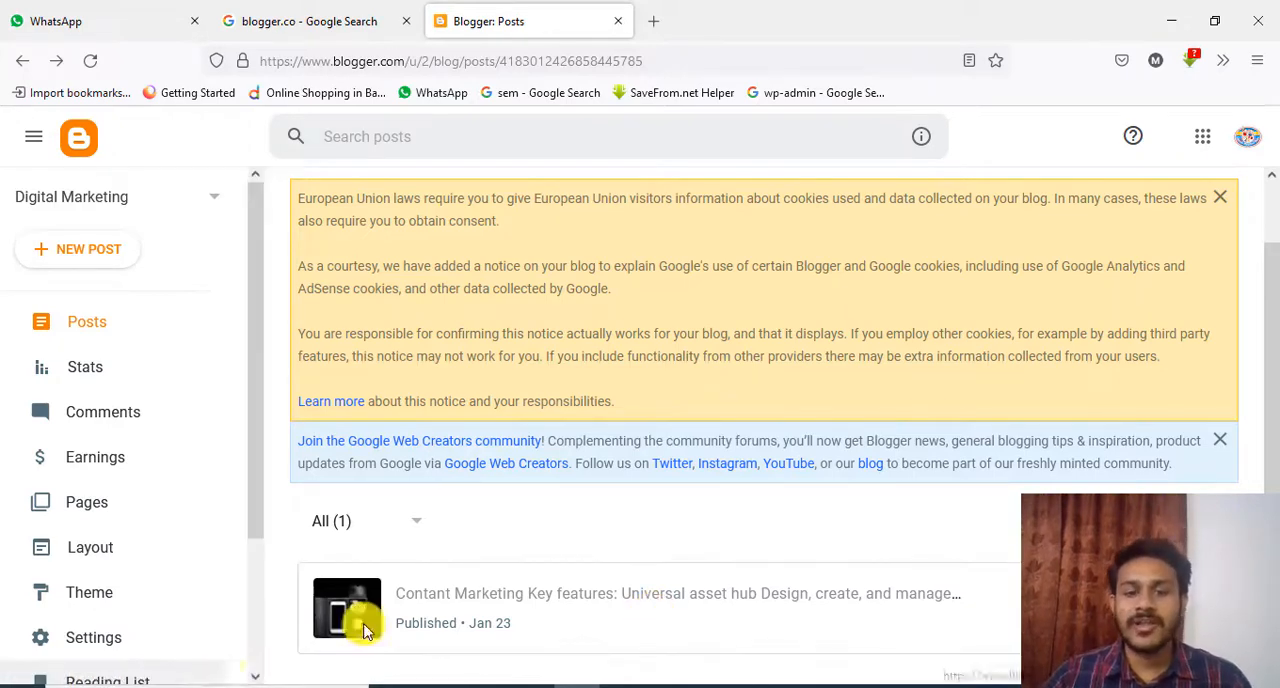
left_click(495, 603)
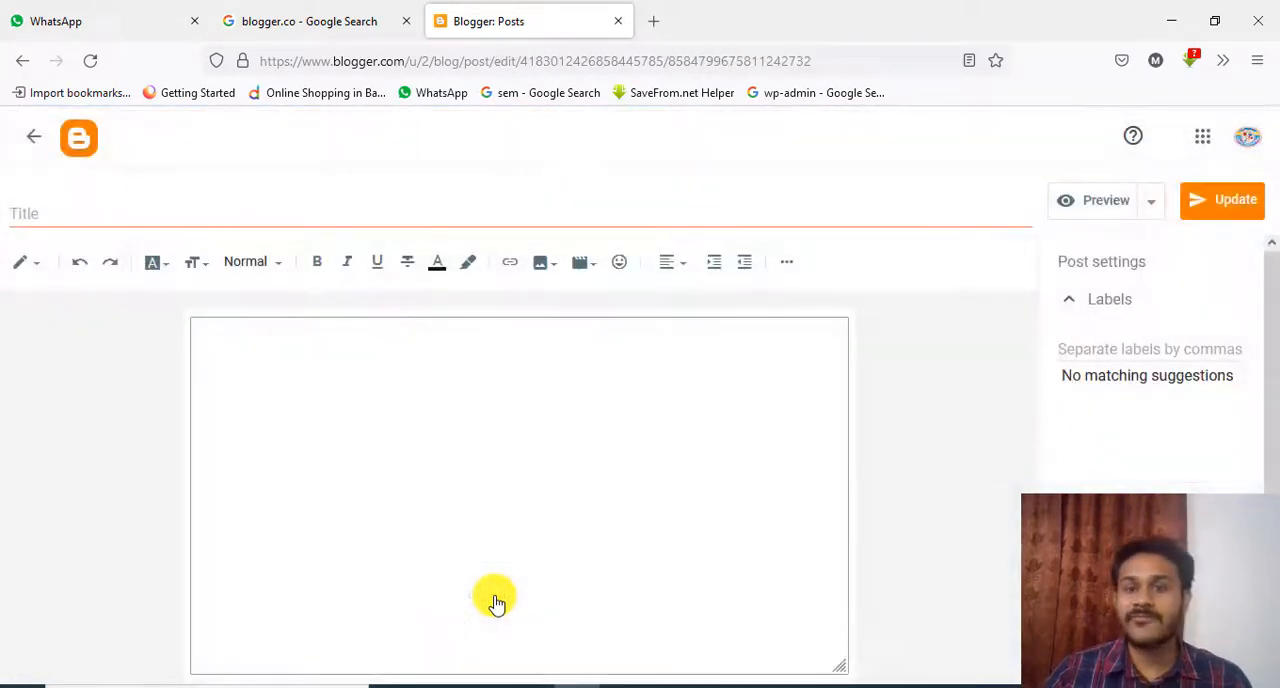
Preview the whole post, including its image, with the notices collapsed, and return to the blog's posts list
left_click(1090, 203)
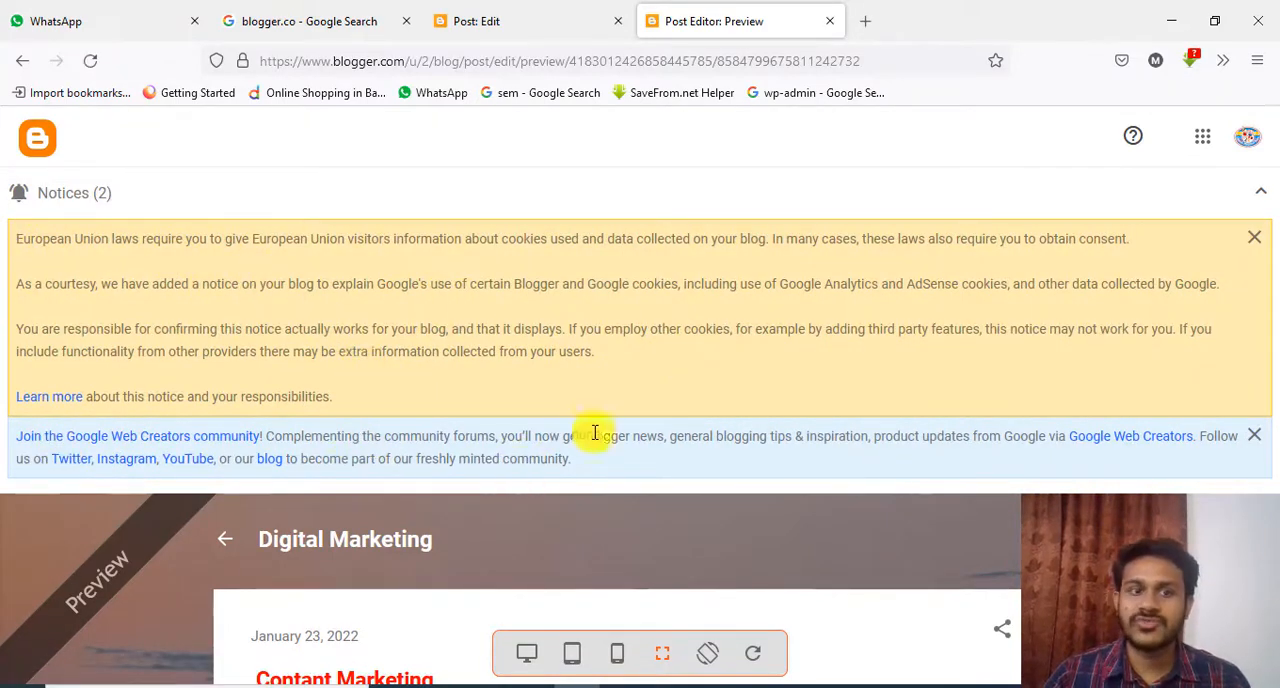
left_click(1262, 198)
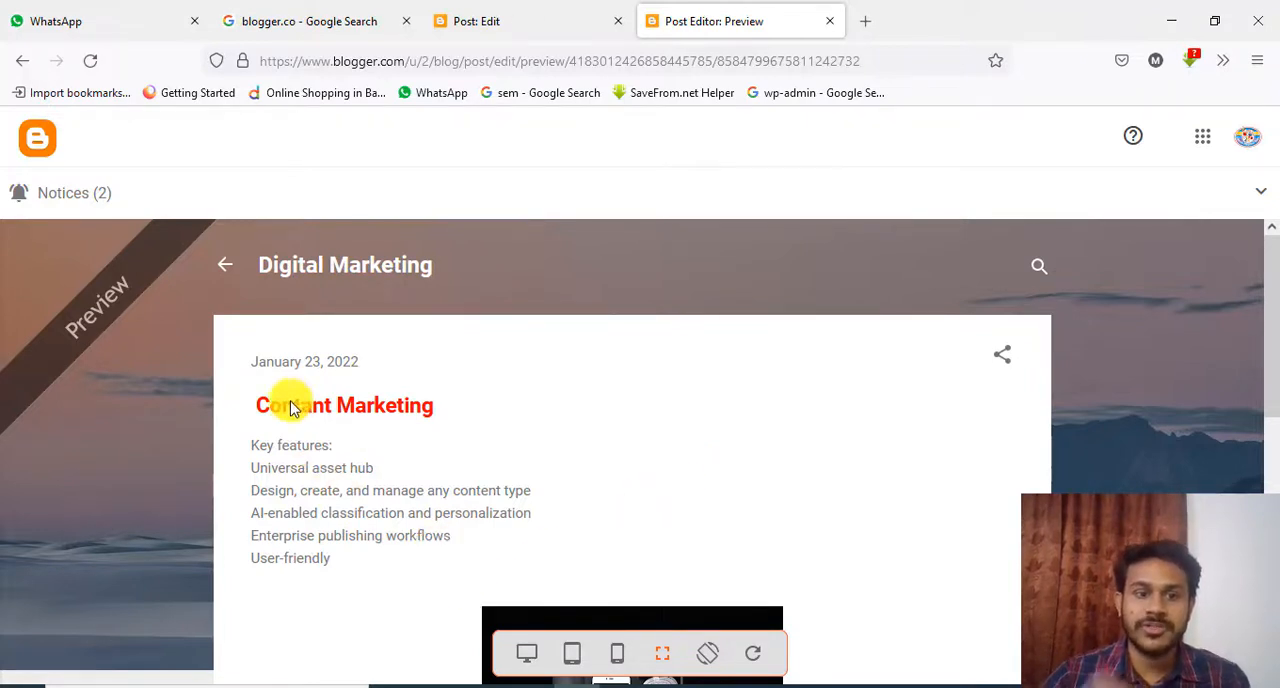
scroll(514, 363, "down", 3)
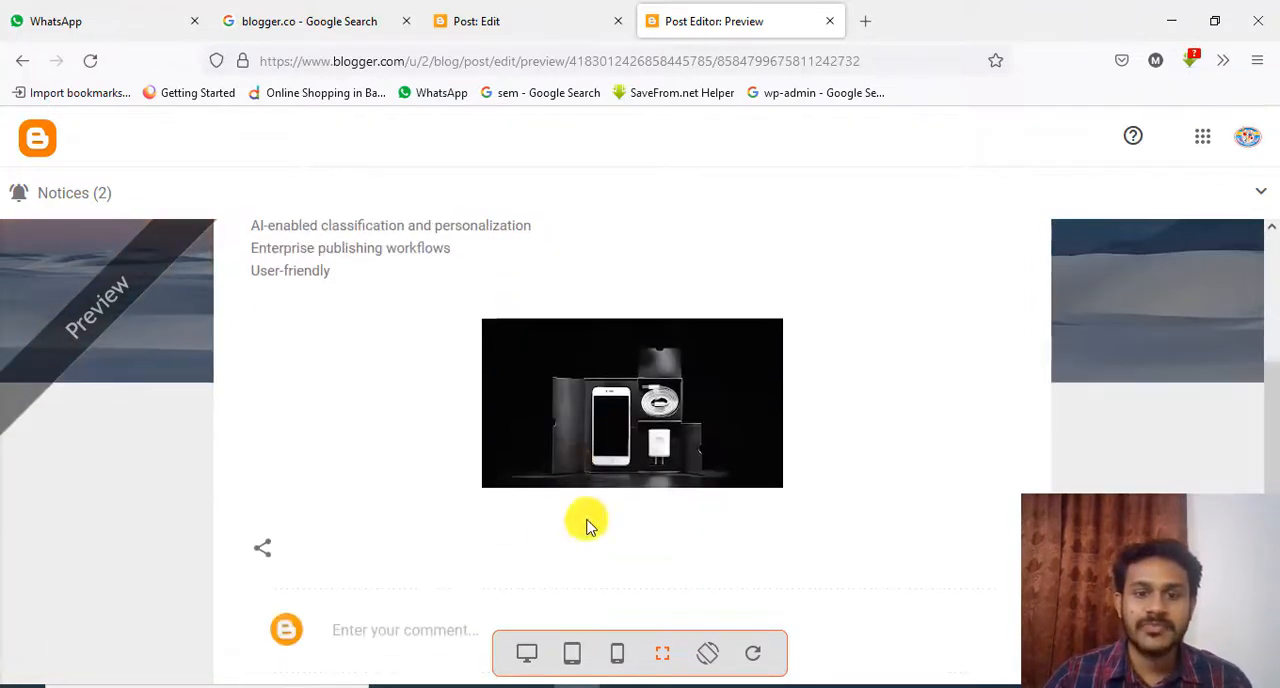
scroll(443, 414, "up", 3)
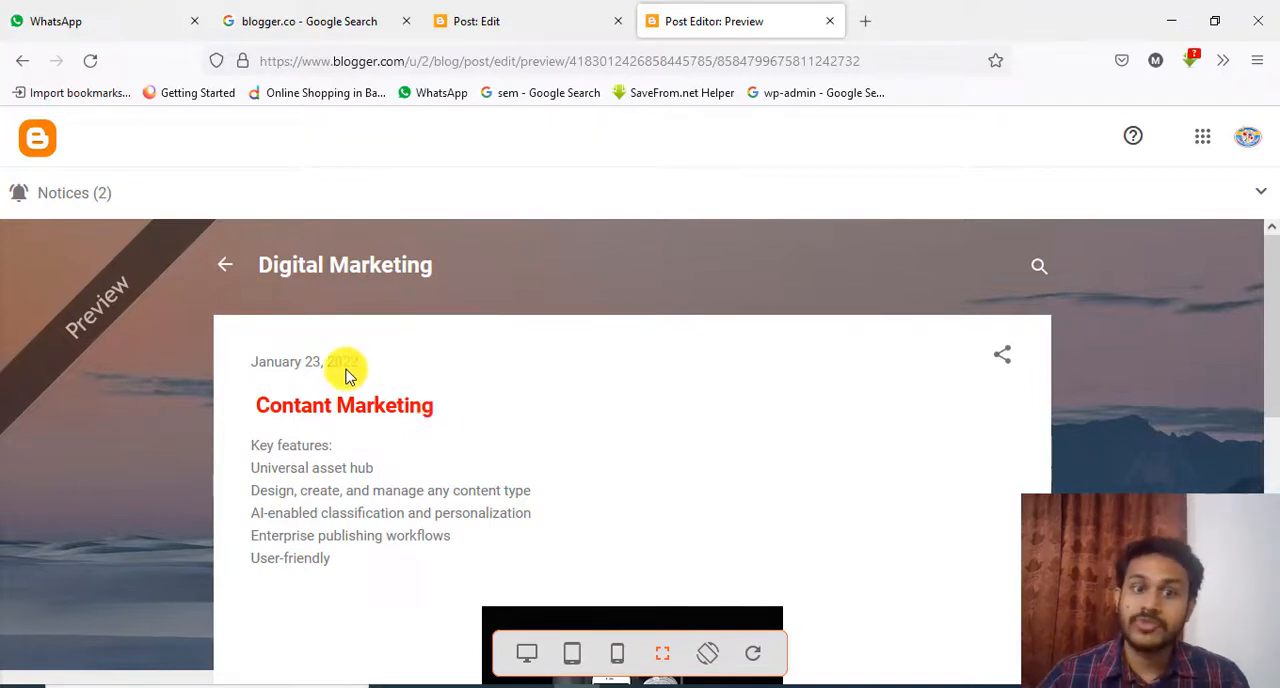
left_click(503, 28)
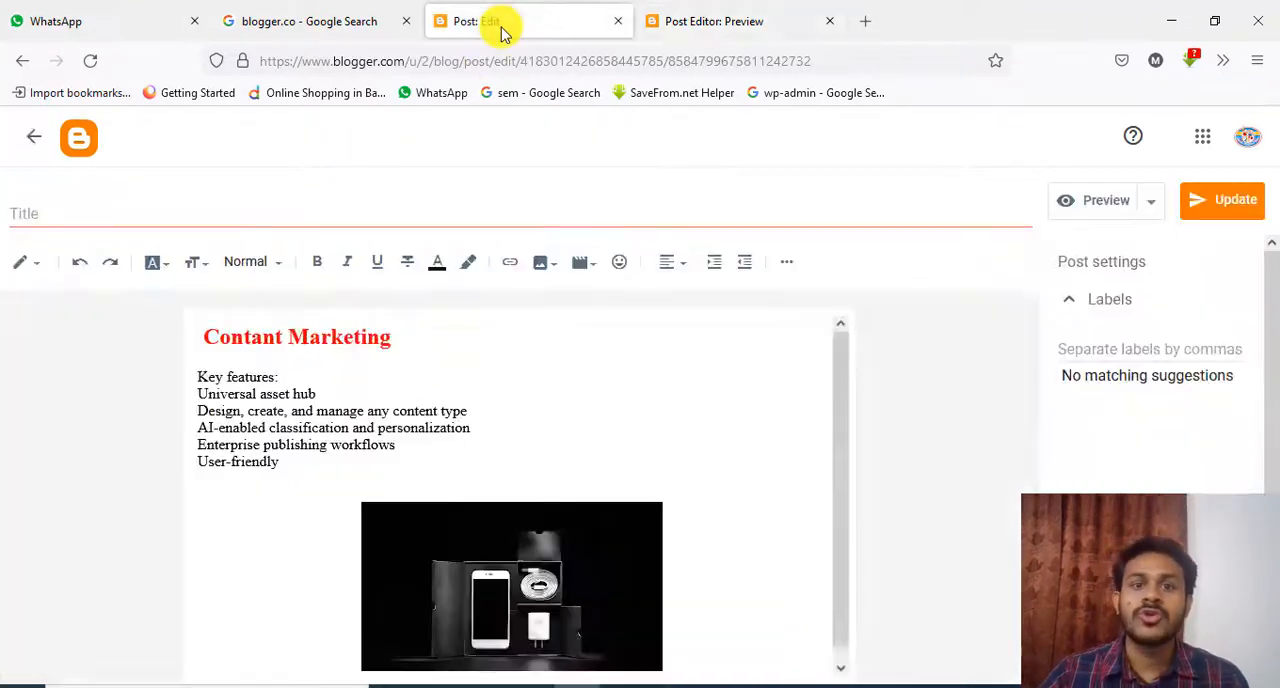
left_click(34, 137)
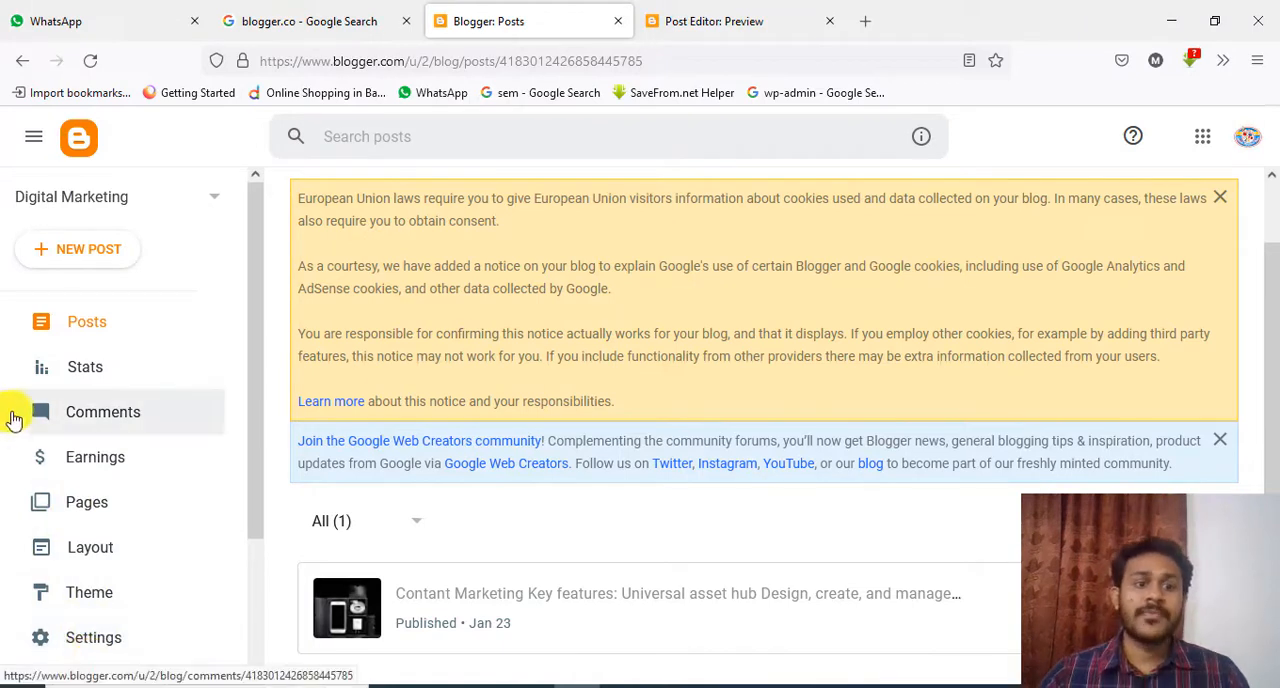
Open the blog's stats and review the follower, post and comment totals and the Latest Post, Digital Marketing and Posts sections
left_click(86, 342)
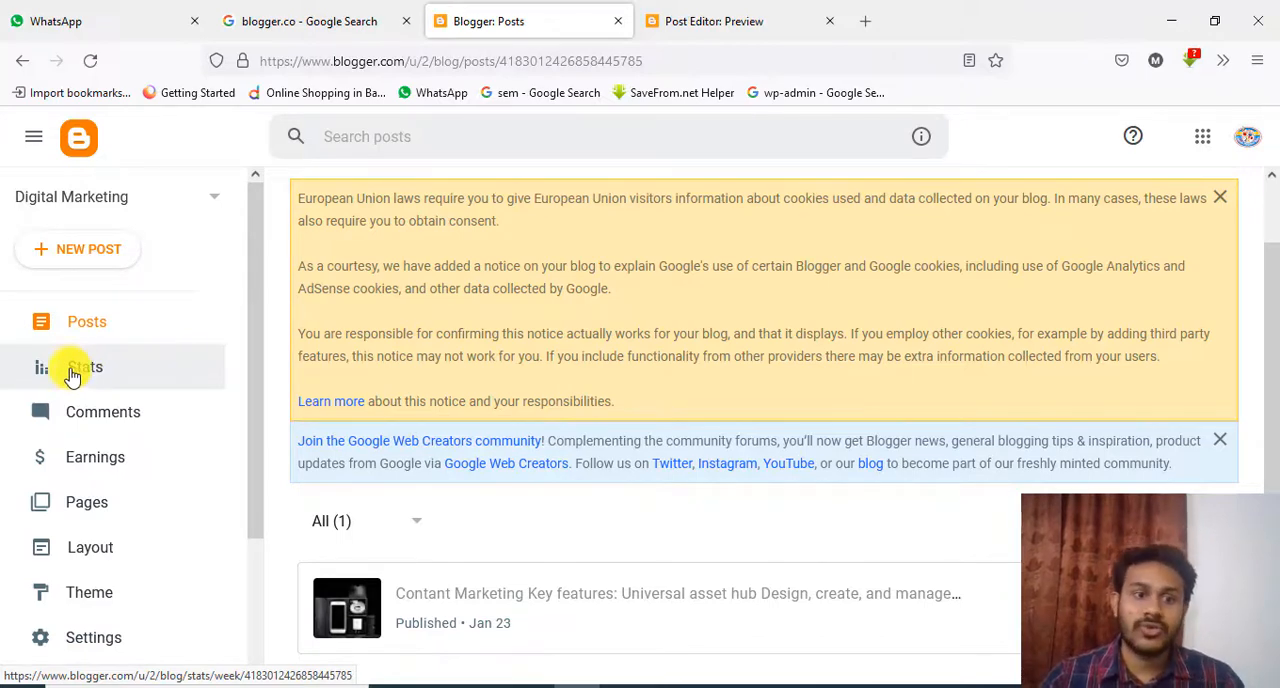
left_click(65, 369)
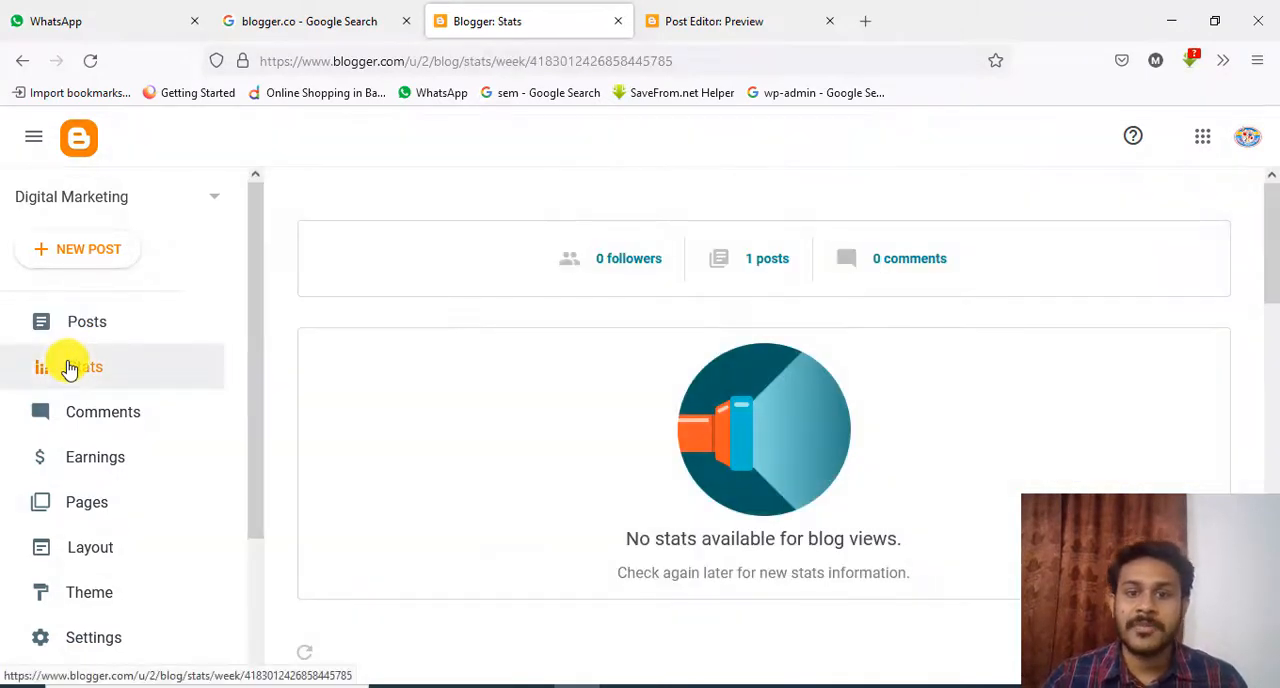
scroll(786, 418, "down", 2)
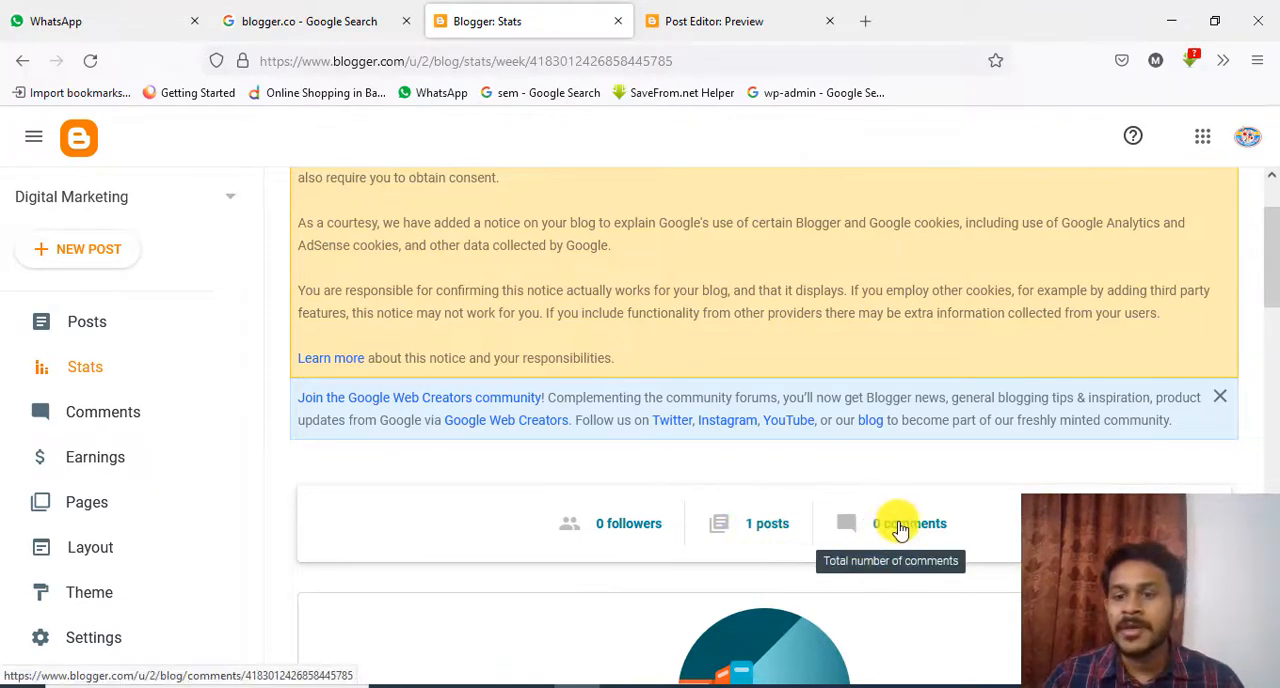
scroll(908, 557, "down", 5)
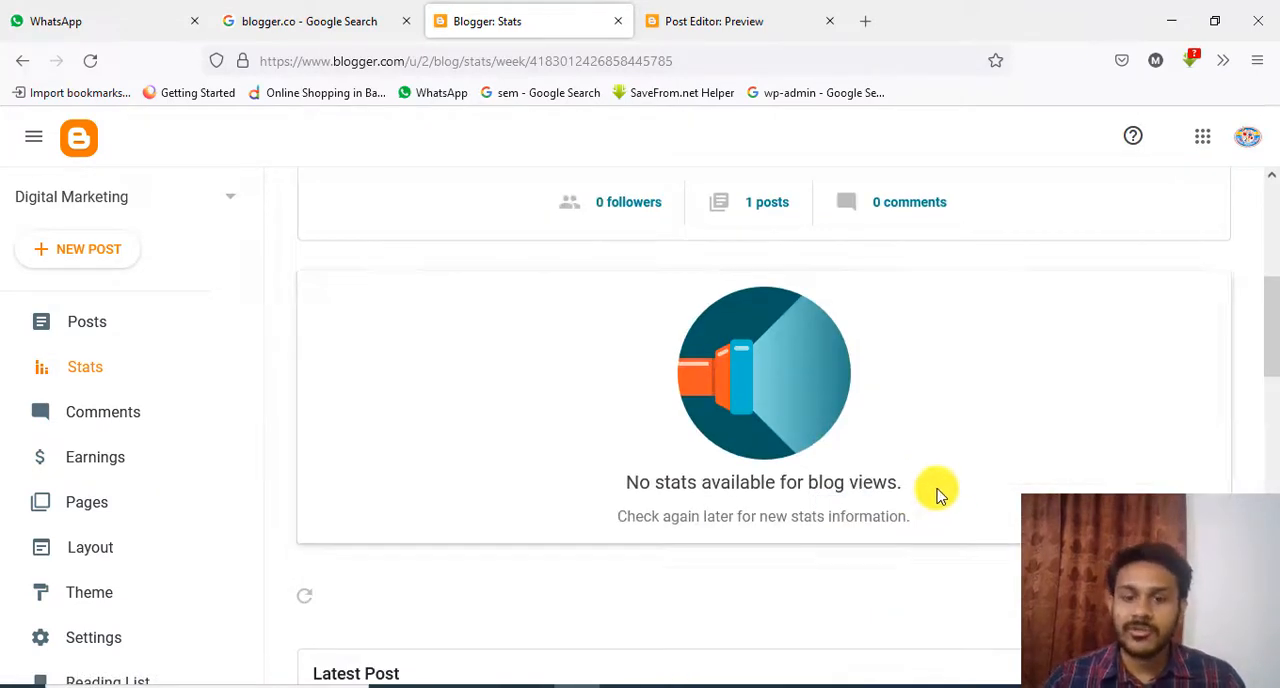
scroll(921, 482, "down", 2)
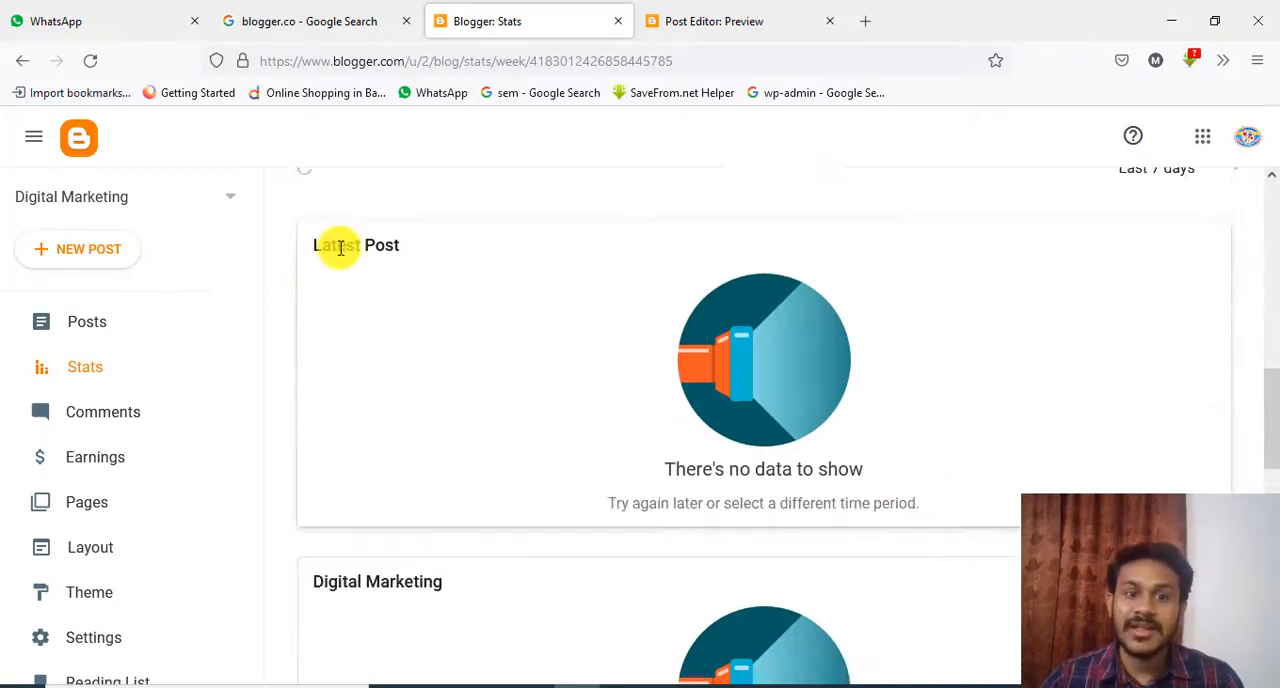
scroll(812, 338, "down", 2)
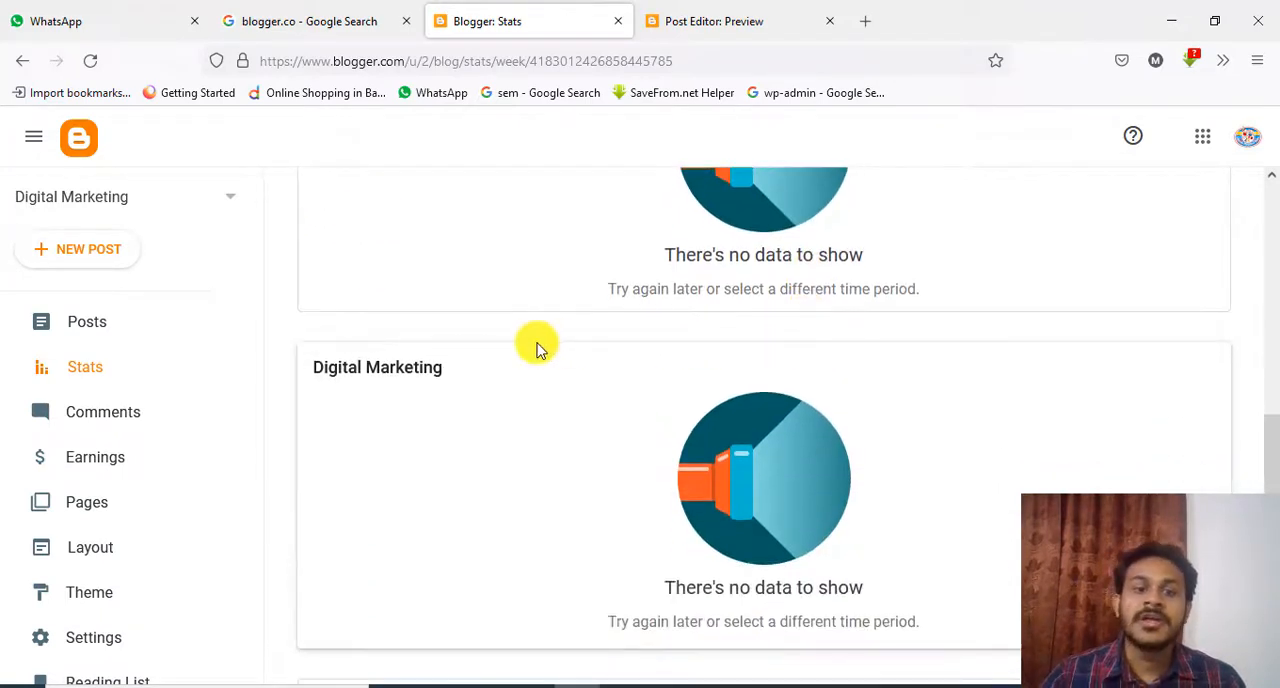
scroll(854, 423, "down", 2)
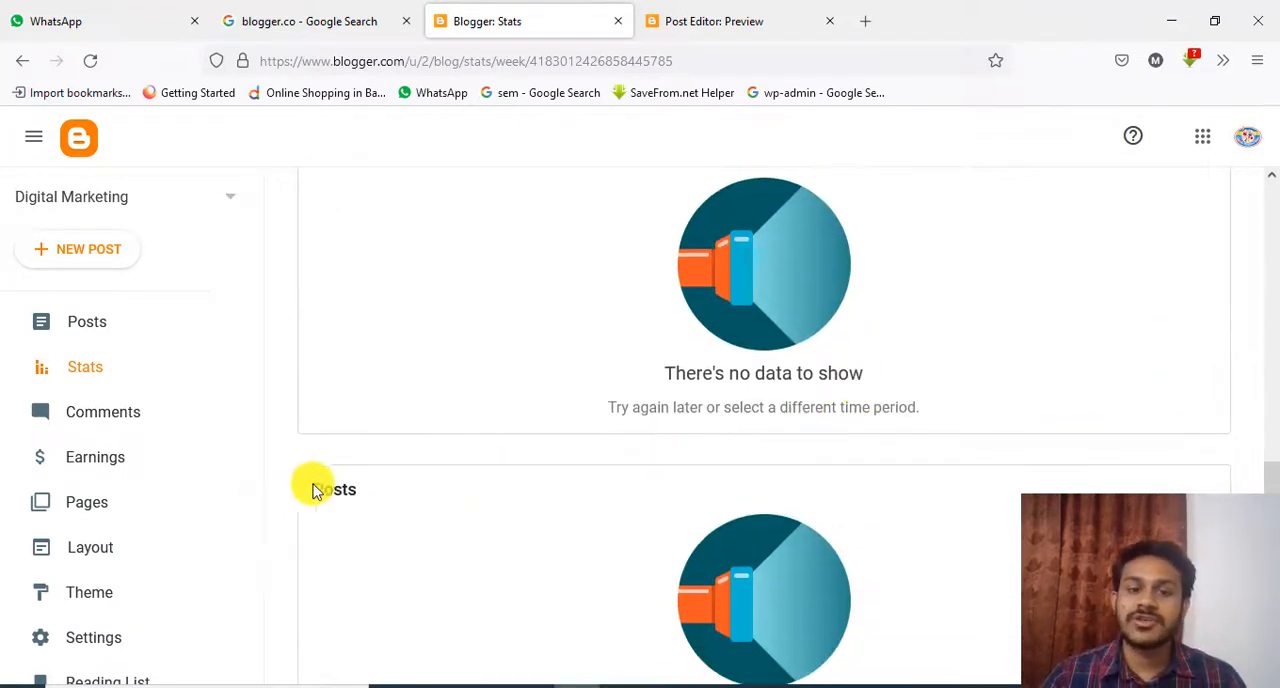
scroll(866, 460, "down", 4)
scroll(703, 512, "up", 10)
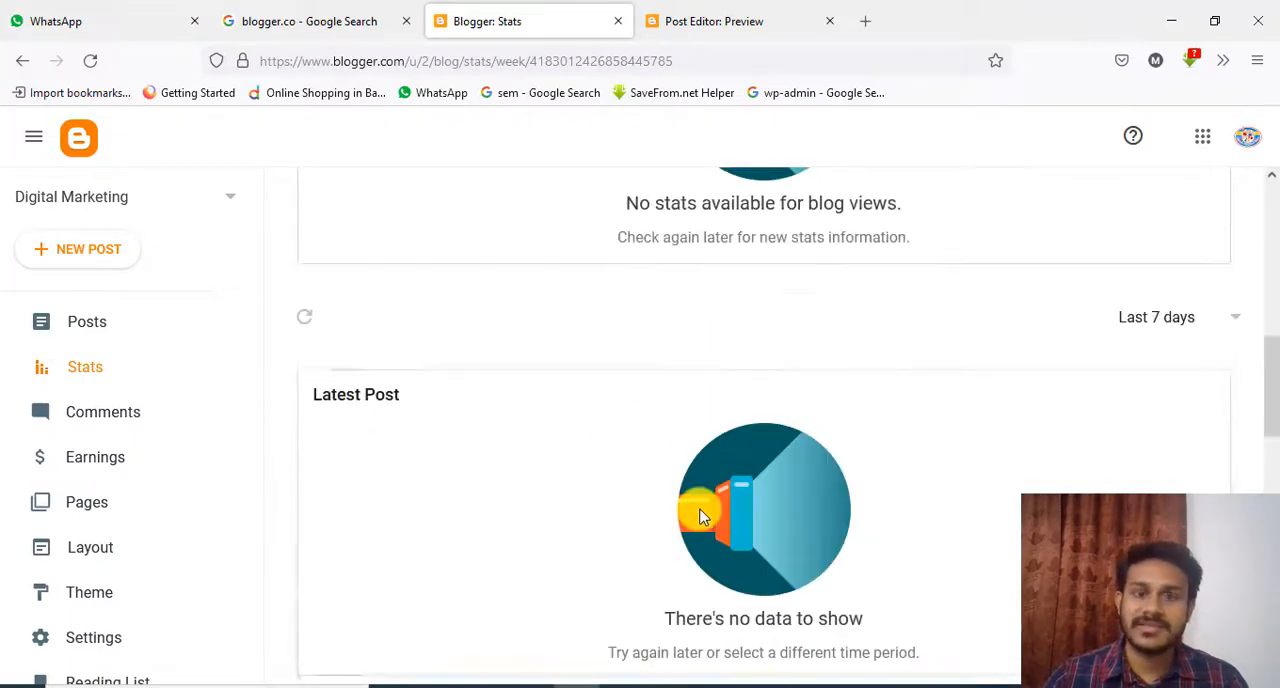
scroll(686, 508, "up", 2)
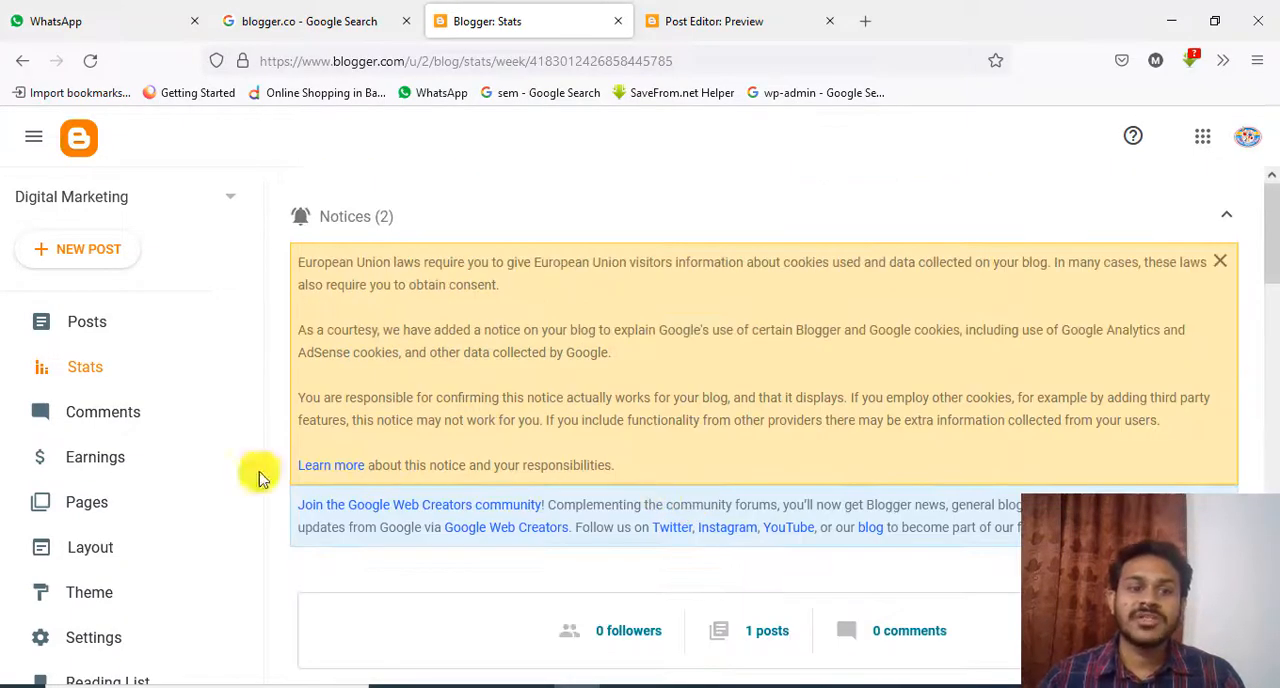
Open the blog's comments page, collapse the notices, and display the comment status filter options
left_click(112, 420)
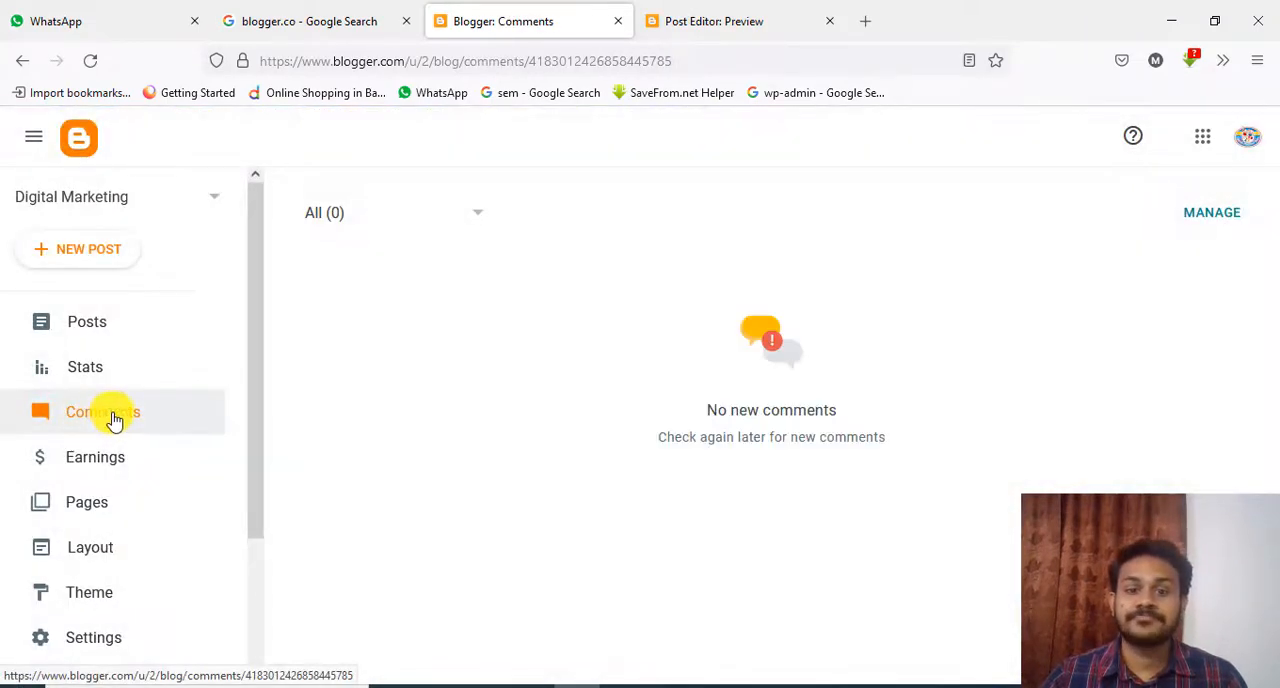
scroll(766, 446, "down", 2)
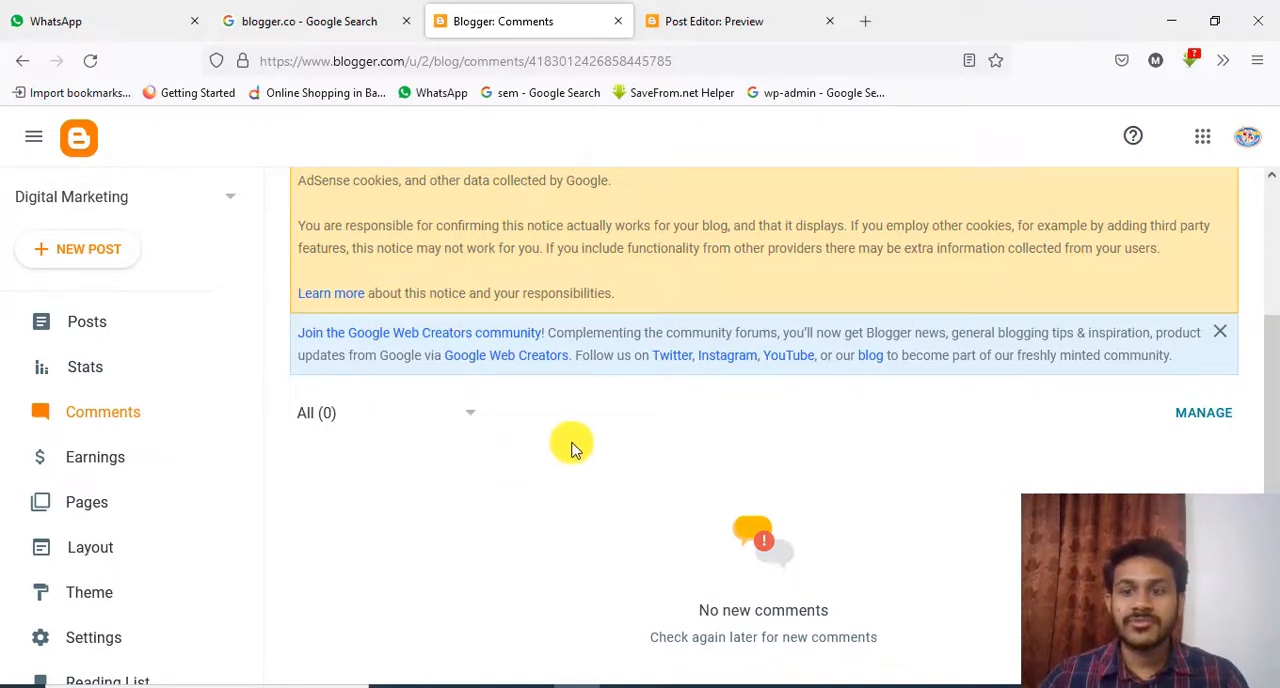
scroll(571, 448, "up", 2)
left_click(1224, 216)
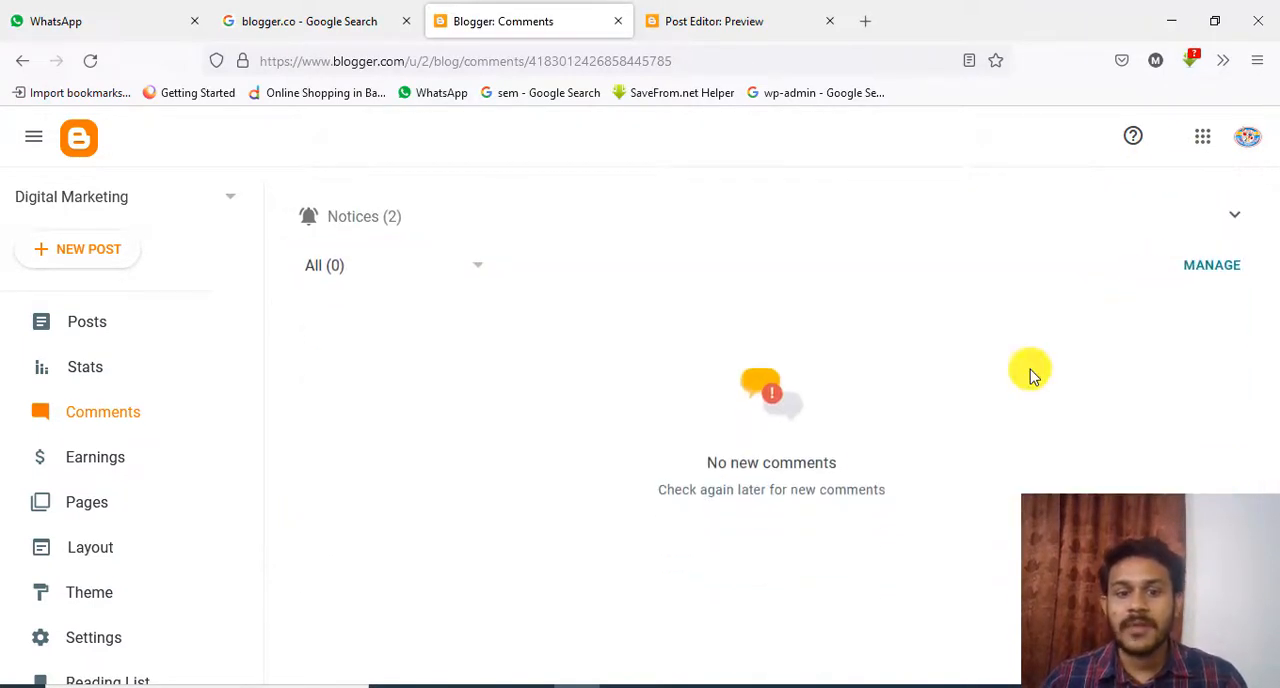
left_click(474, 266)
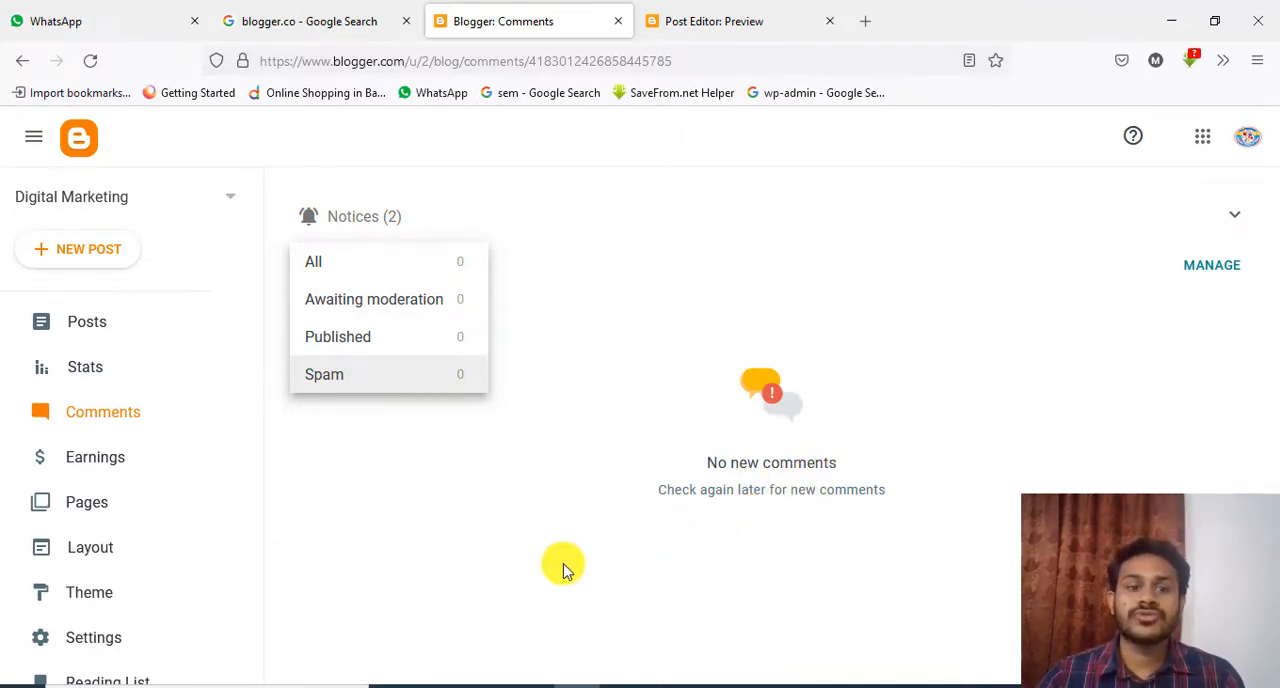
Review the AdSense and frequently asked questions sections on the earnings page with the notices collapsed, and view the blog's pages list
left_click(120, 462)
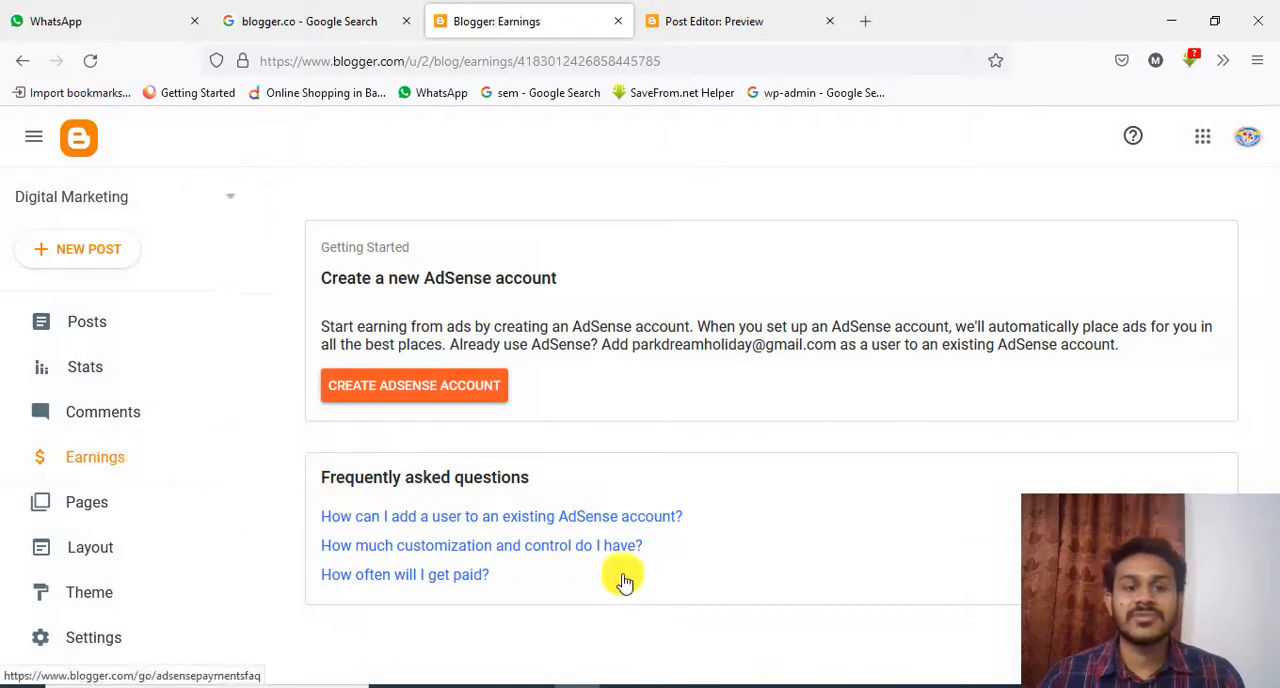
scroll(888, 525, "down", 2)
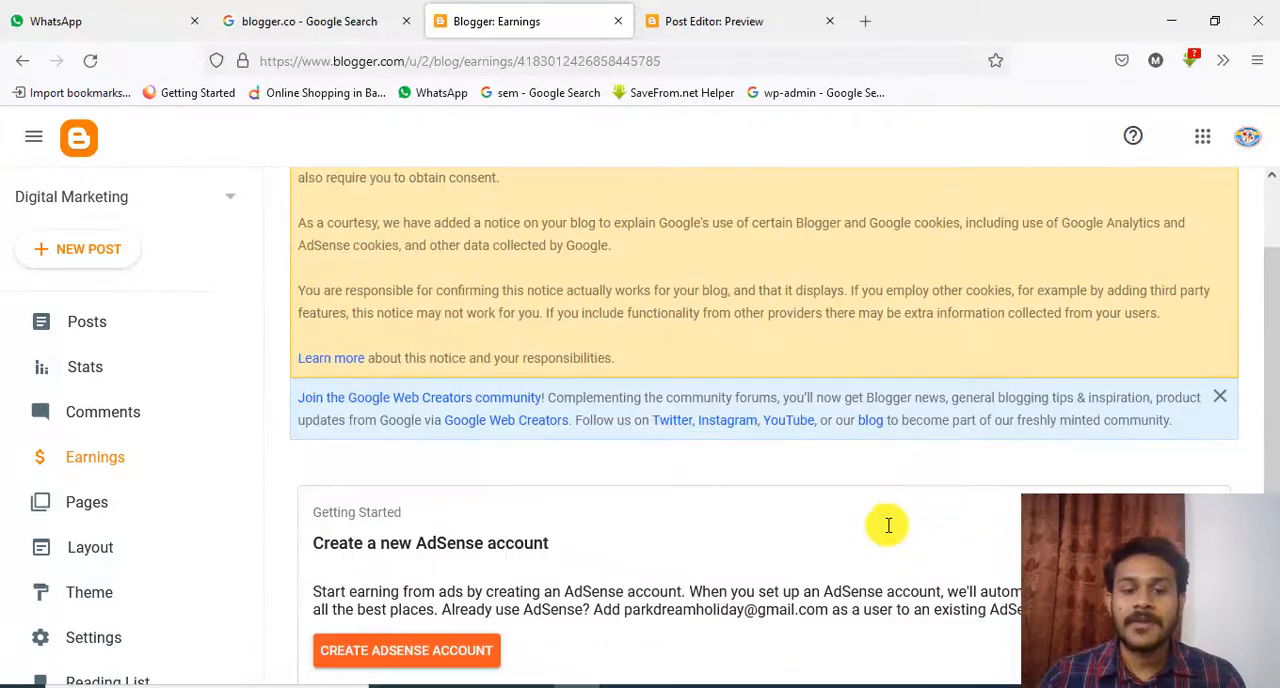
scroll(1203, 308, "up", 2)
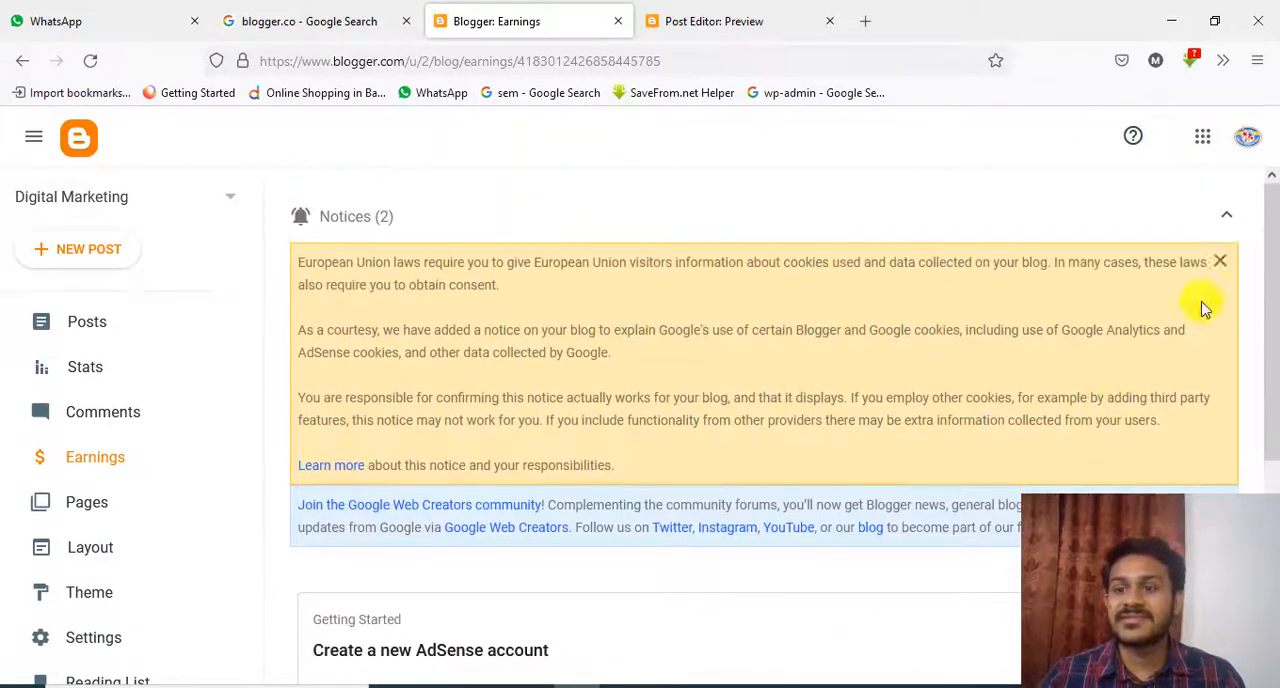
left_click(1226, 214)
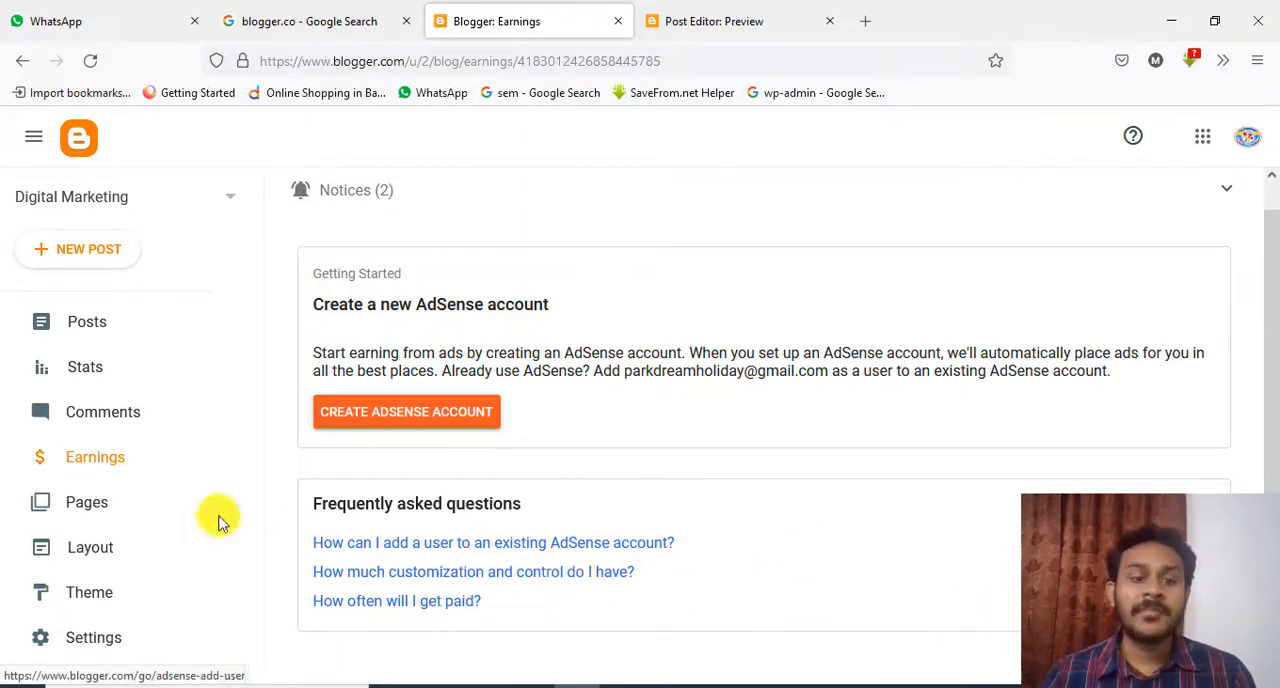
left_click(118, 502)
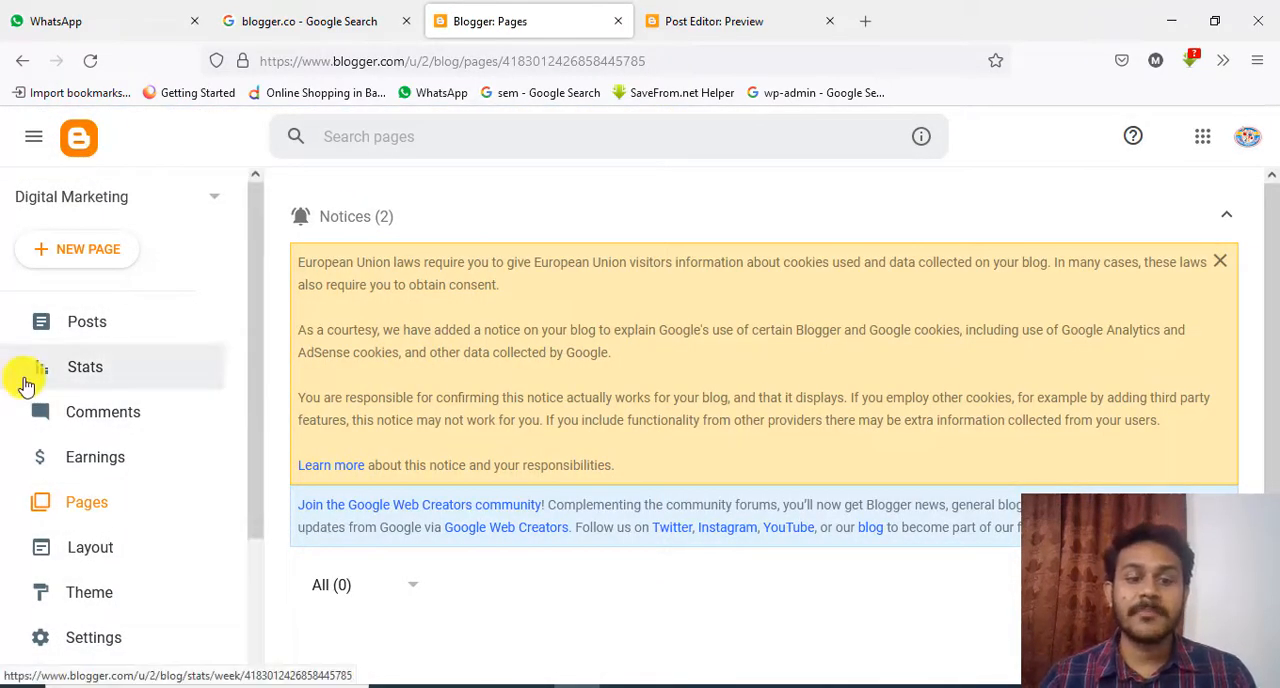
scroll(672, 508, "down", 2)
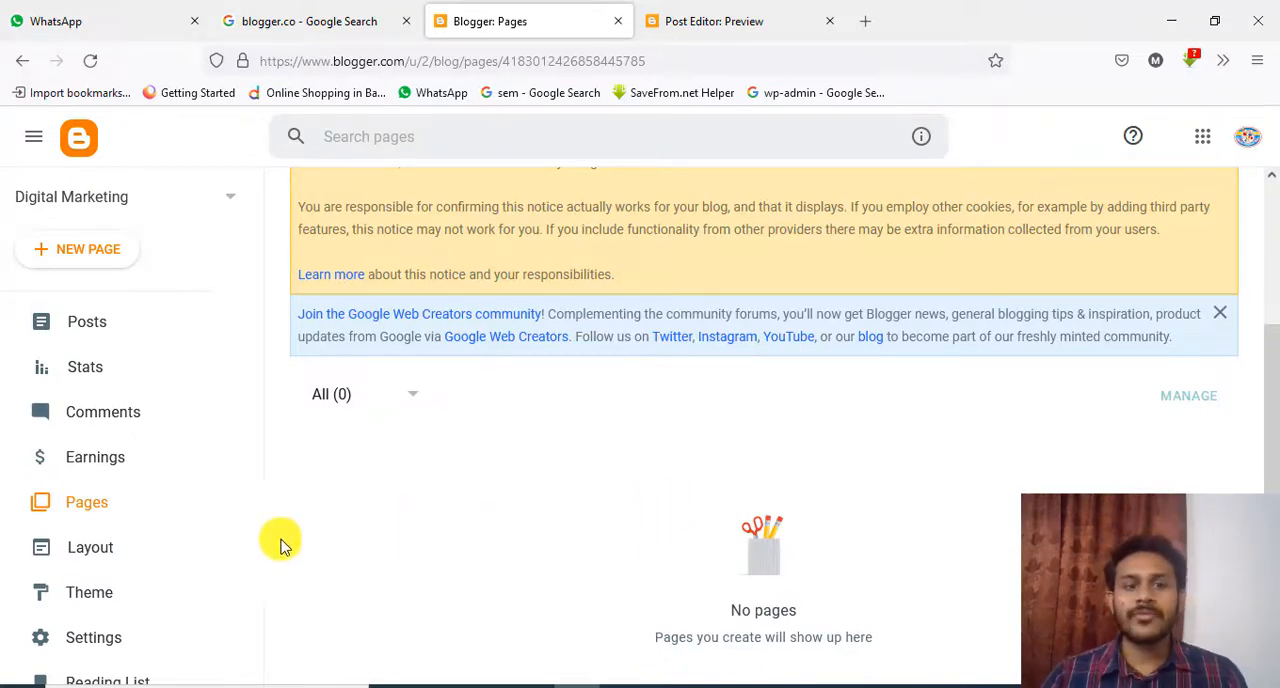
Open the blog's layout page, collapse the notices, and skim the gadget sections down to the Footer and back
left_click(92, 552)
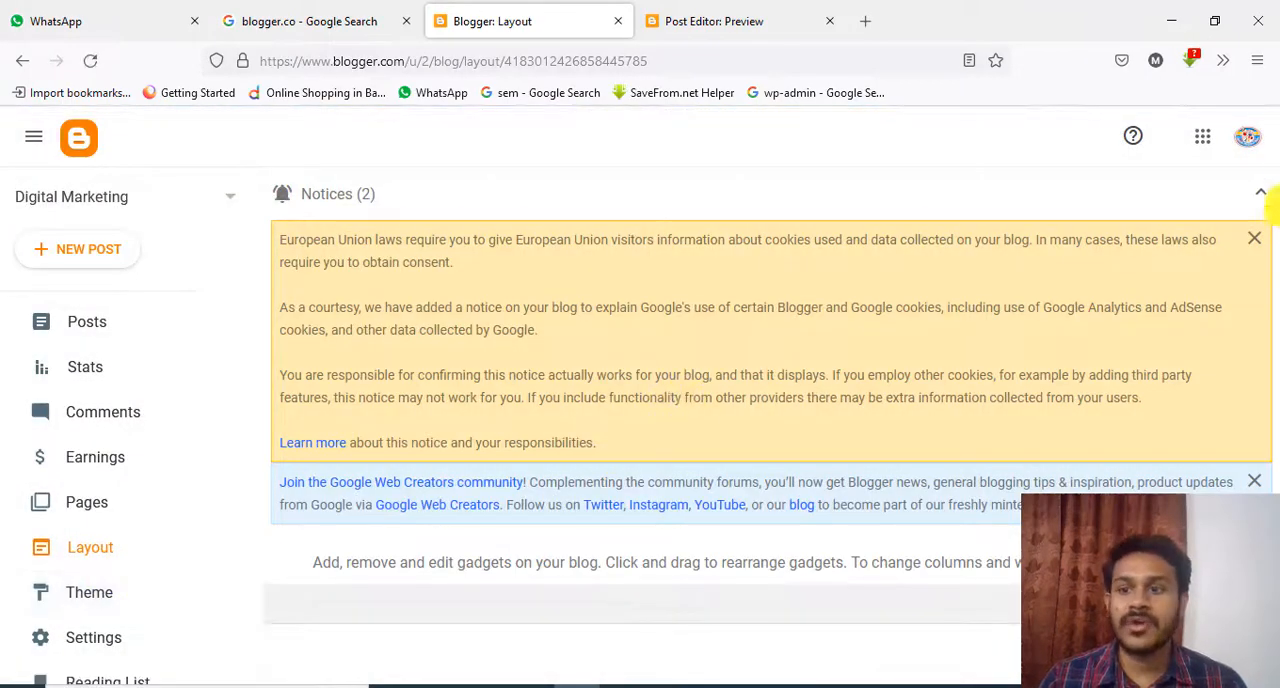
left_click(1262, 200)
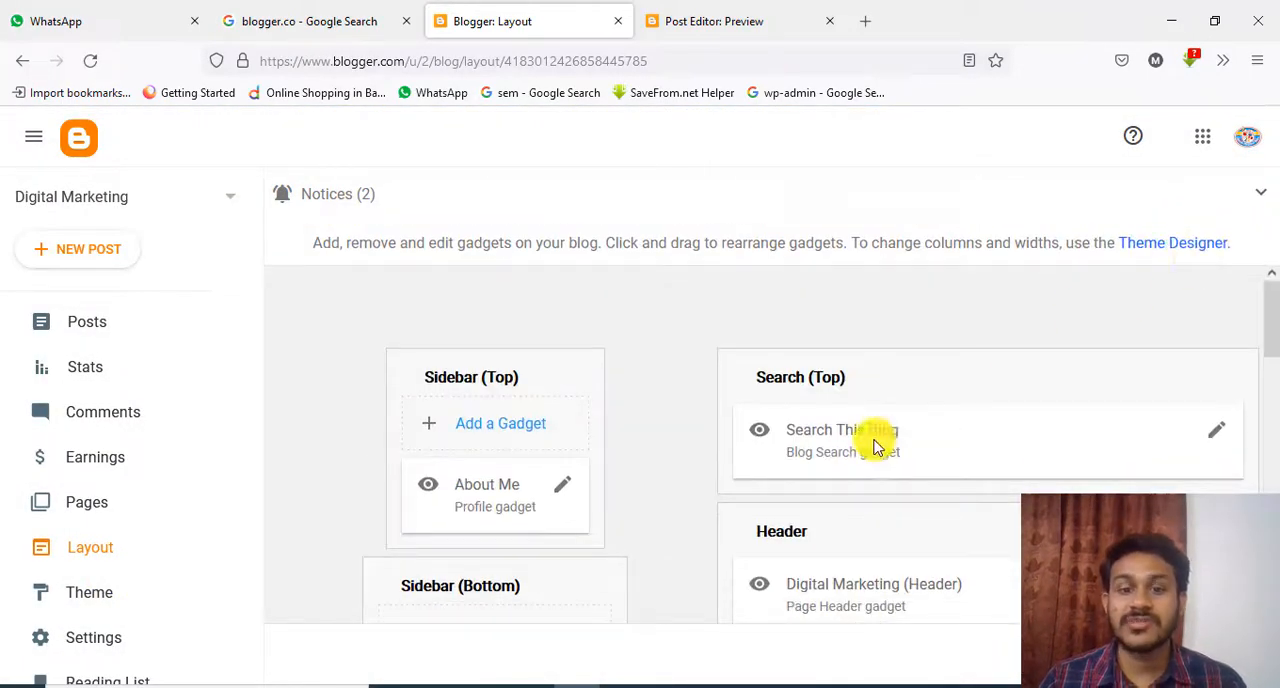
scroll(872, 440, "down", 1)
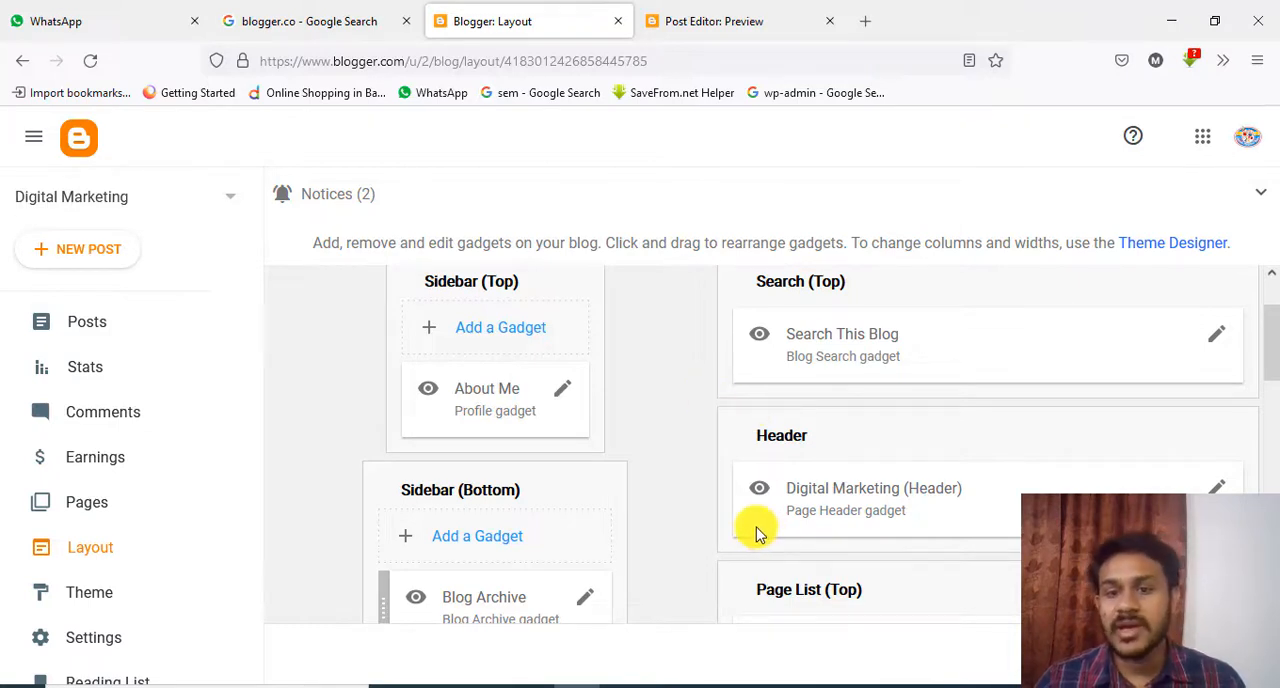
scroll(760, 535, "down", 6)
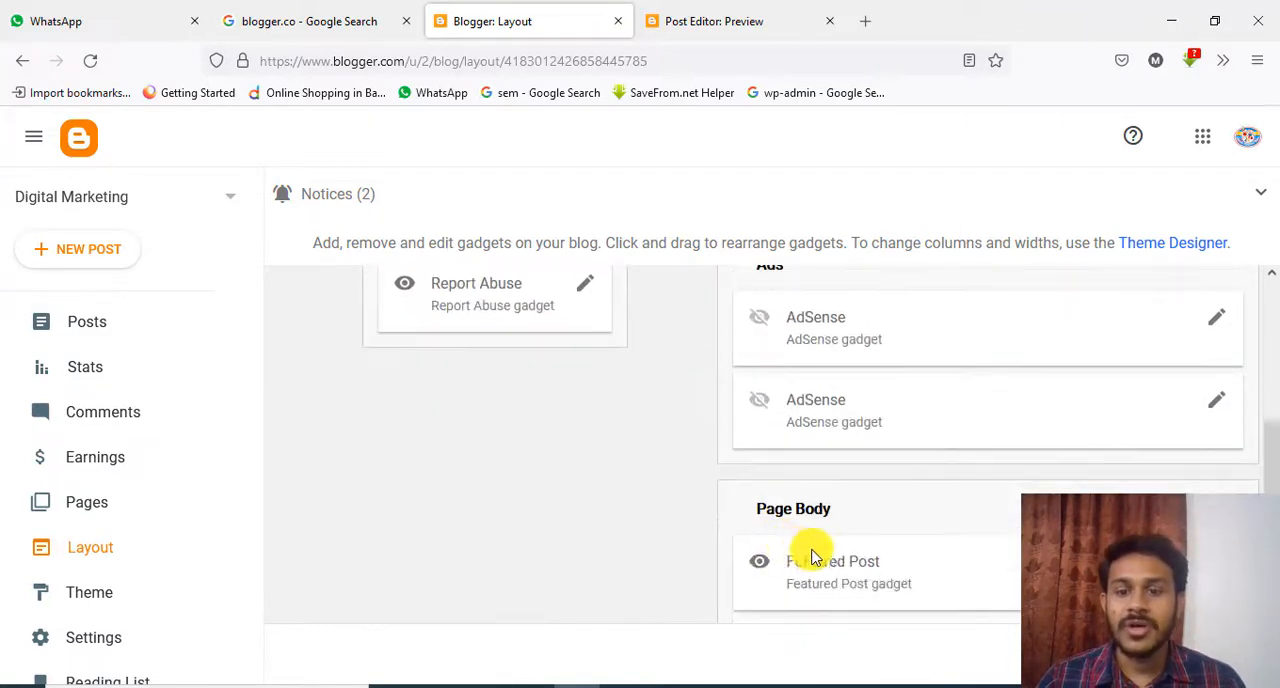
scroll(826, 567, "down", 4)
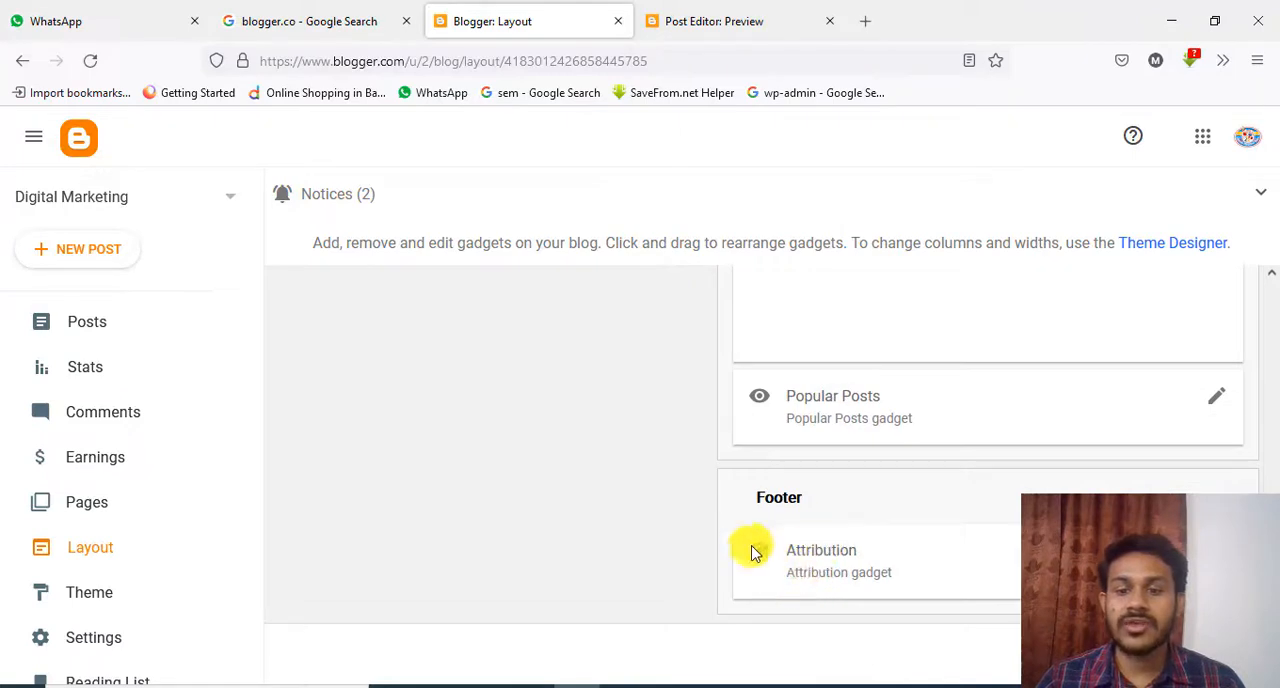
scroll(778, 565, "up", 10)
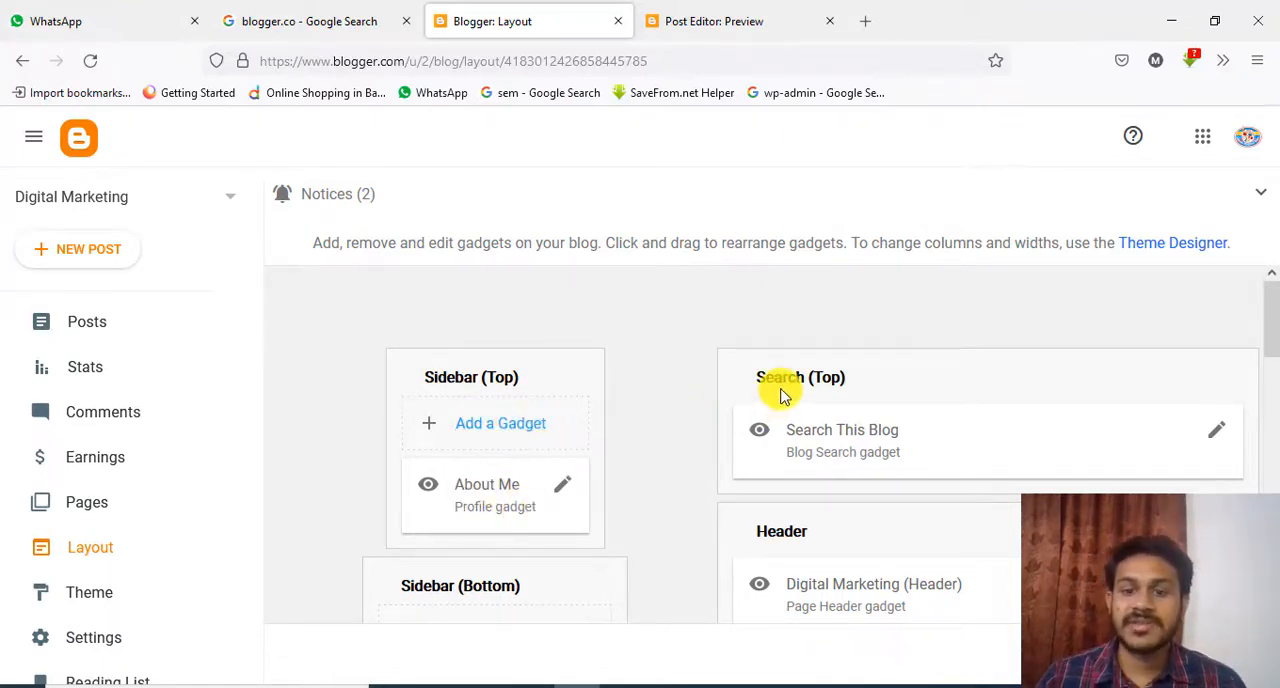
Examine the layout's Header, Page List, Ads, Page Body and Footer sections in turn, including the Featured Post and Blog Posts gadgets
scroll(914, 437, "down", 1)
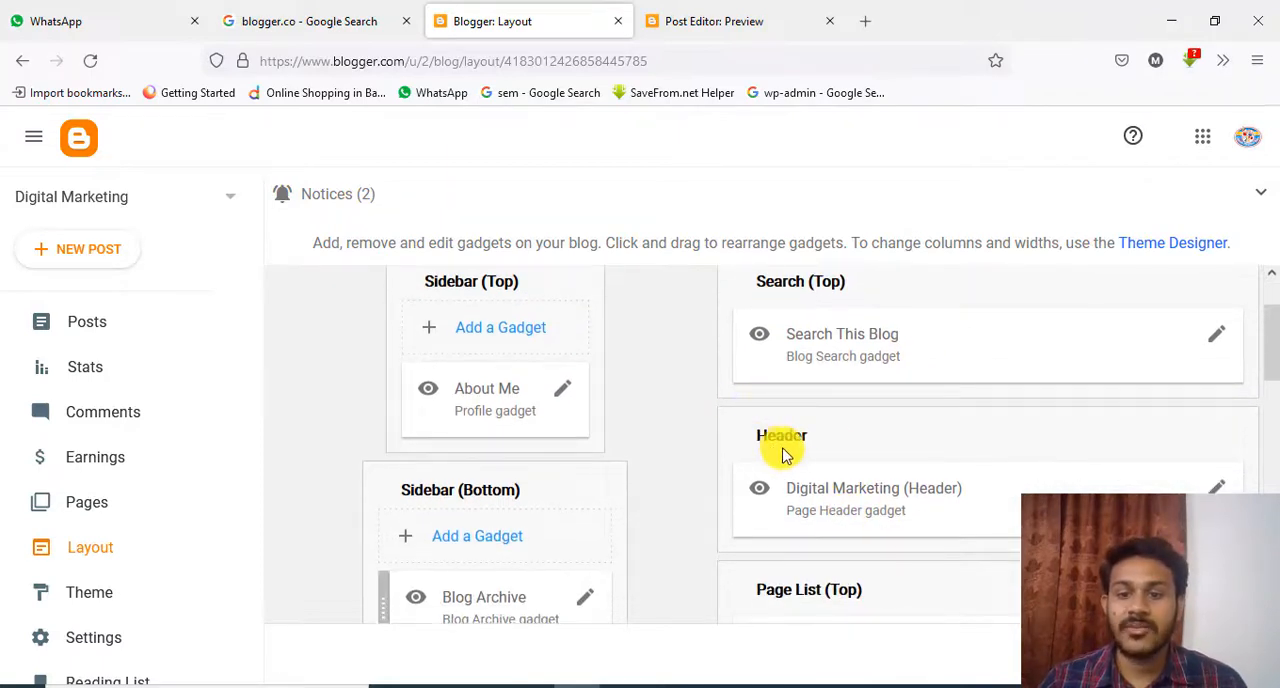
scroll(823, 457, "down", 1)
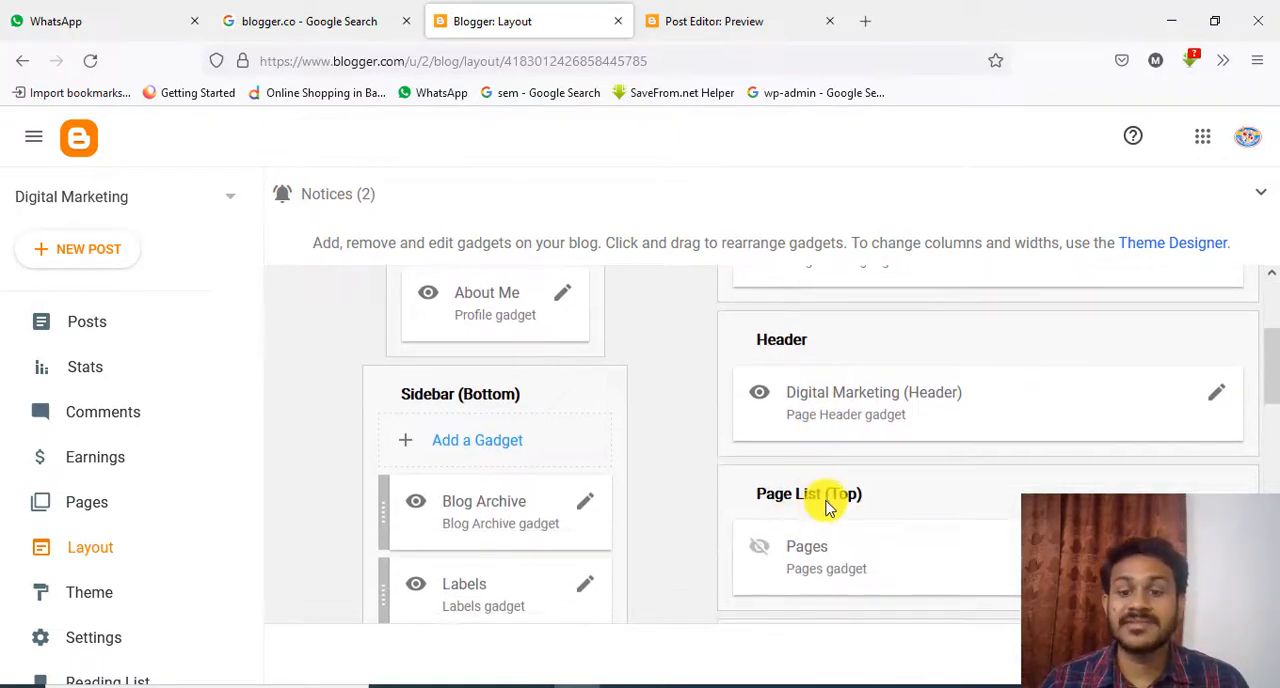
scroll(840, 500, "down", 2)
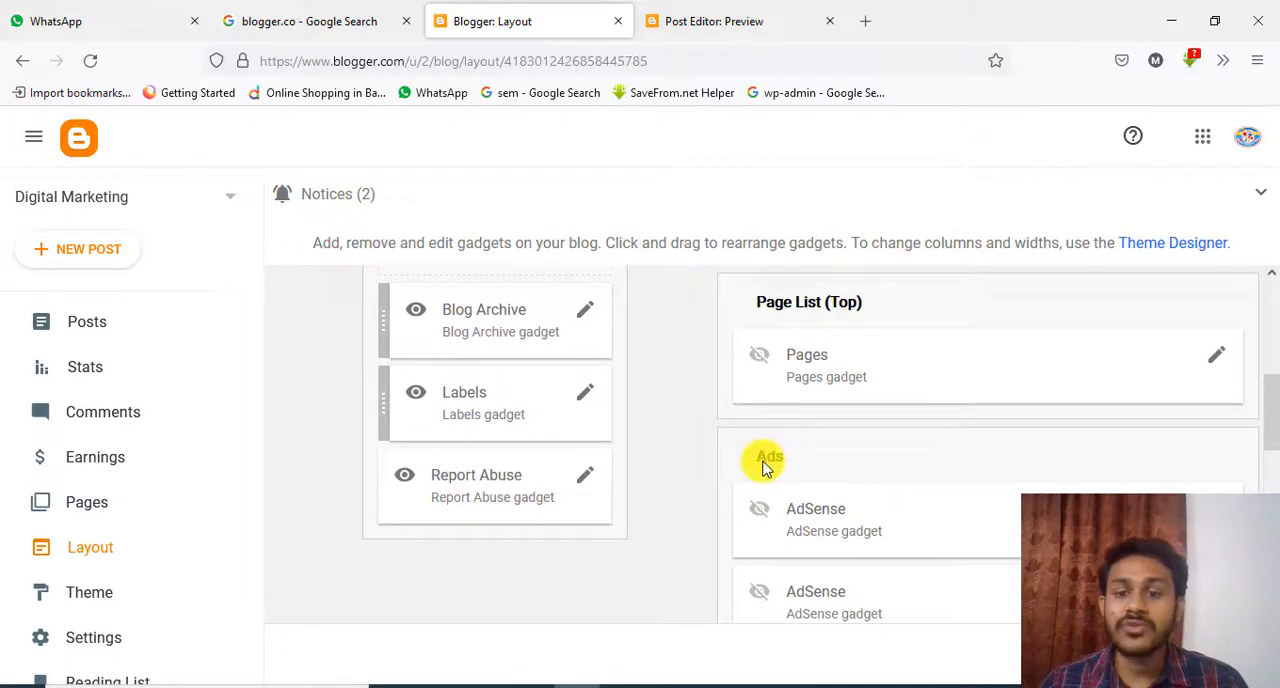
scroll(880, 515, "down", 1)
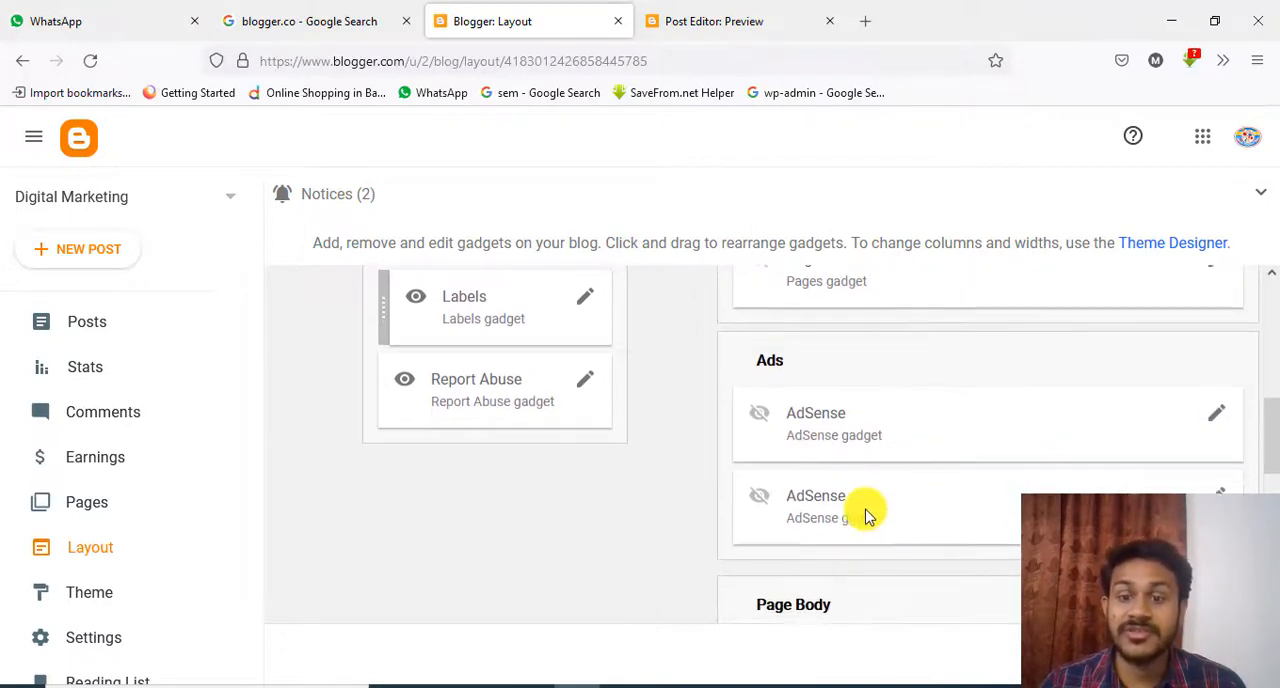
scroll(867, 515, "down", 1)
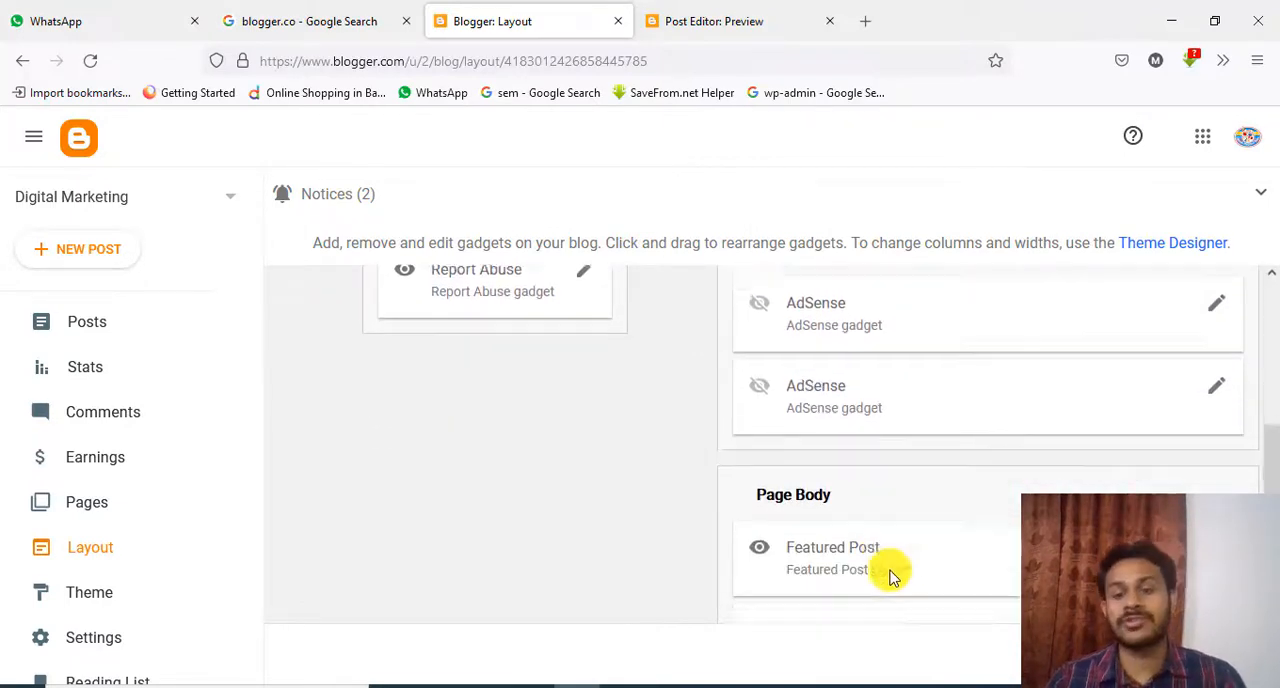
scroll(893, 577, "down", 3)
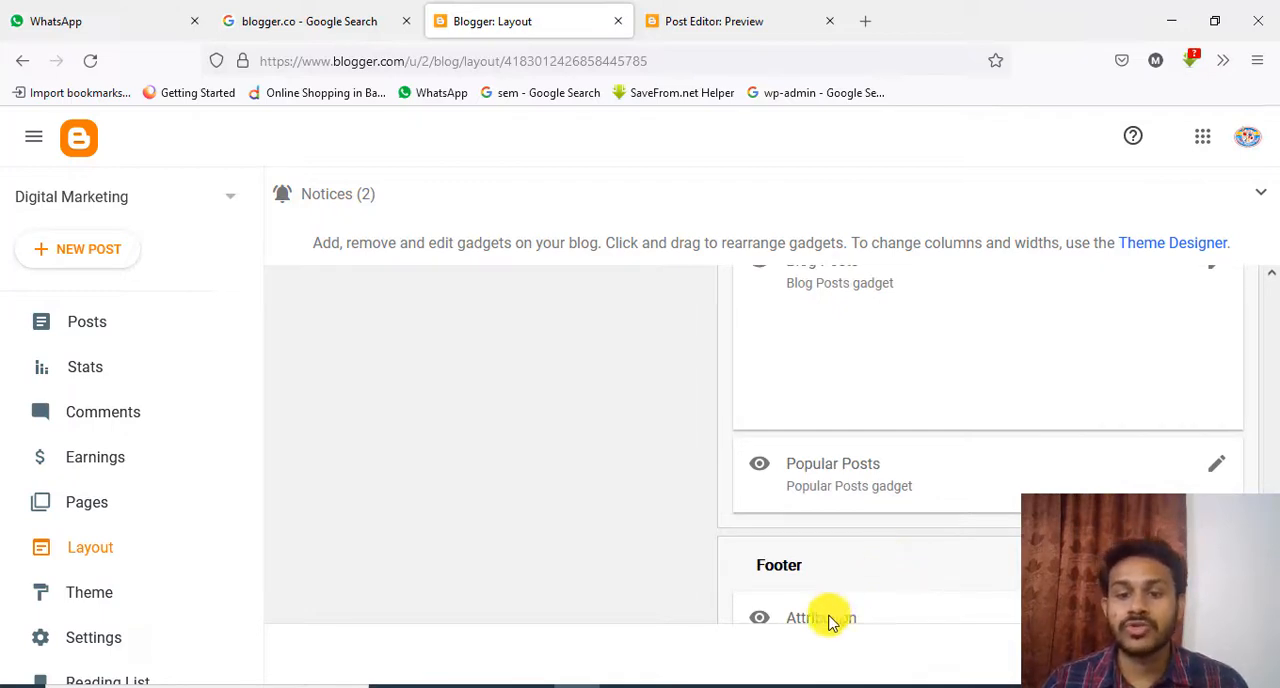
scroll(994, 503, "down", 1)
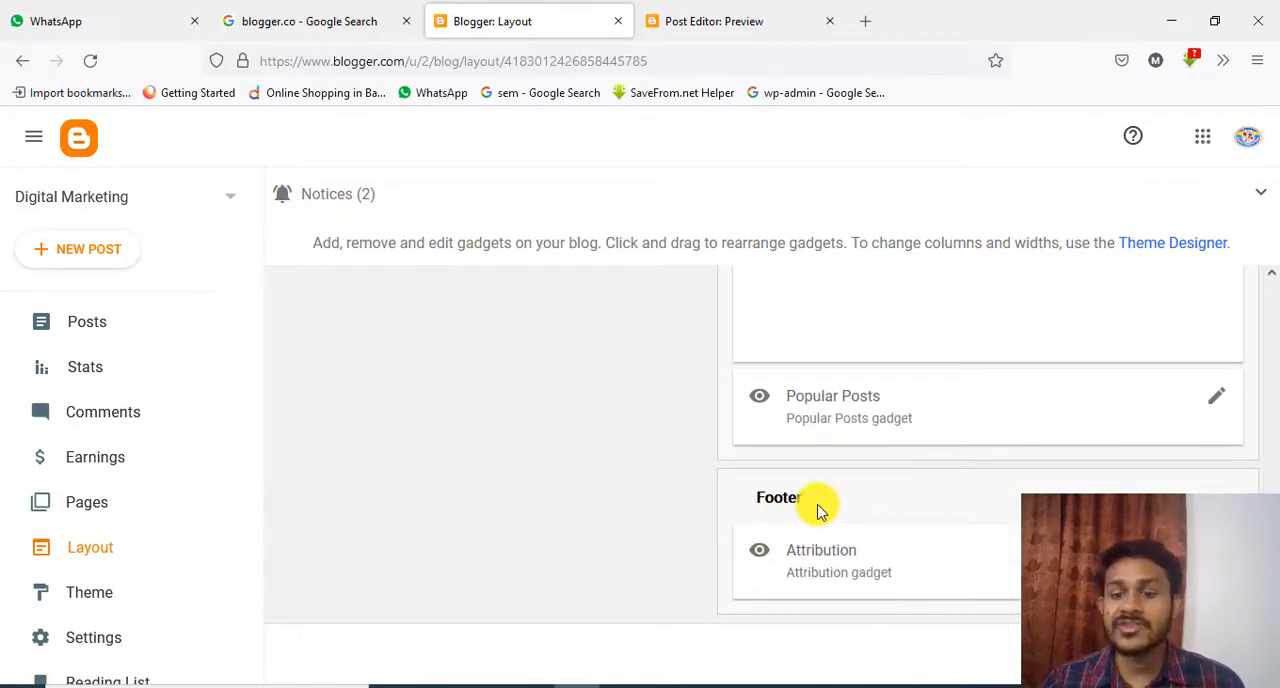
scroll(820, 514, "up", 3)
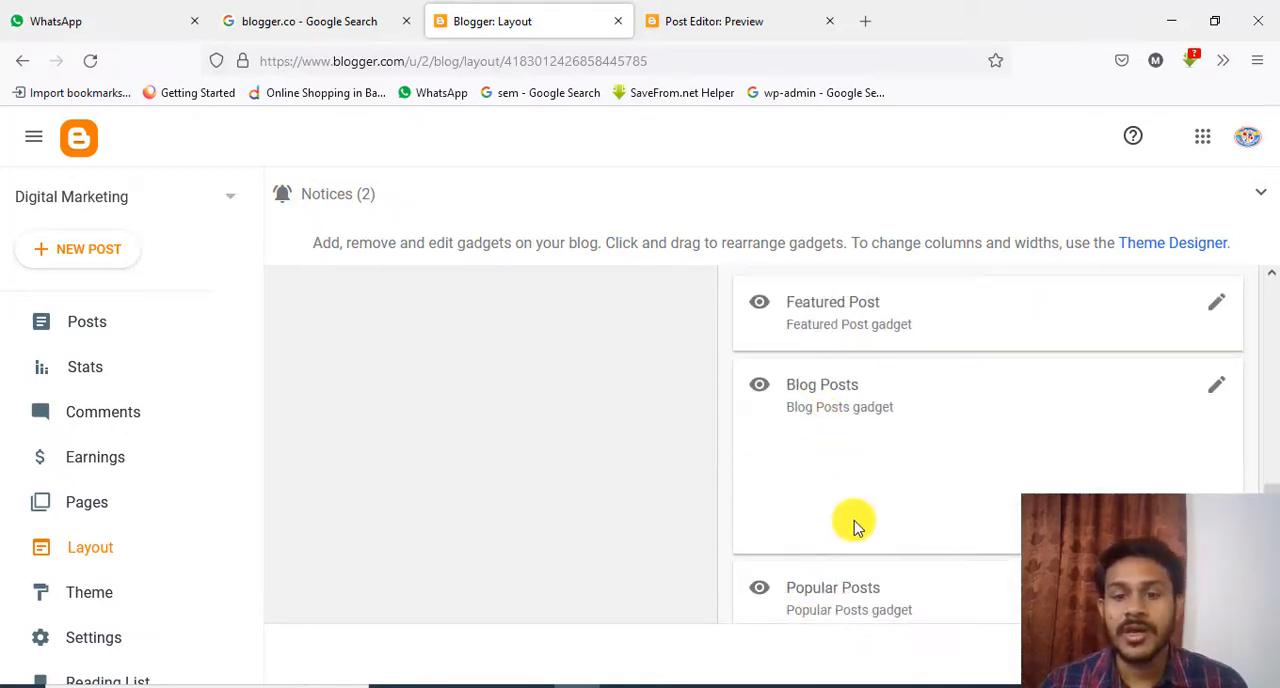
scroll(851, 523, "up", 2)
scroll(838, 547, "up", 1)
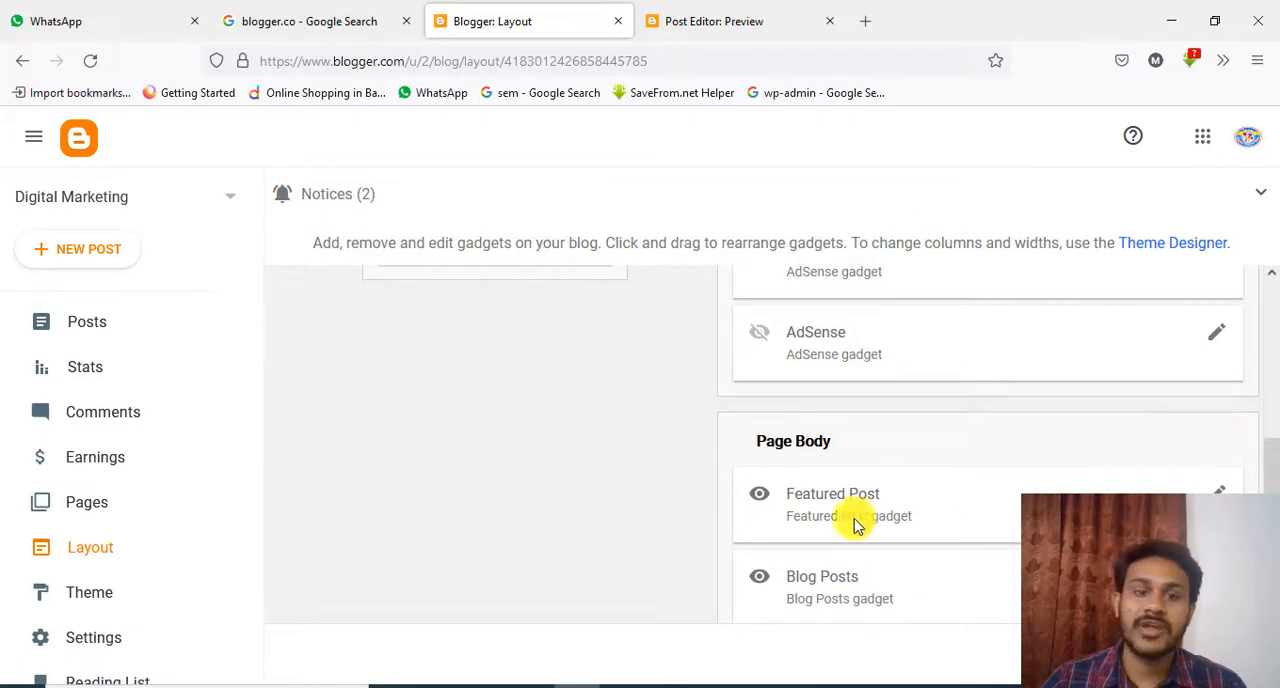
scroll(310, 520, "down", 3)
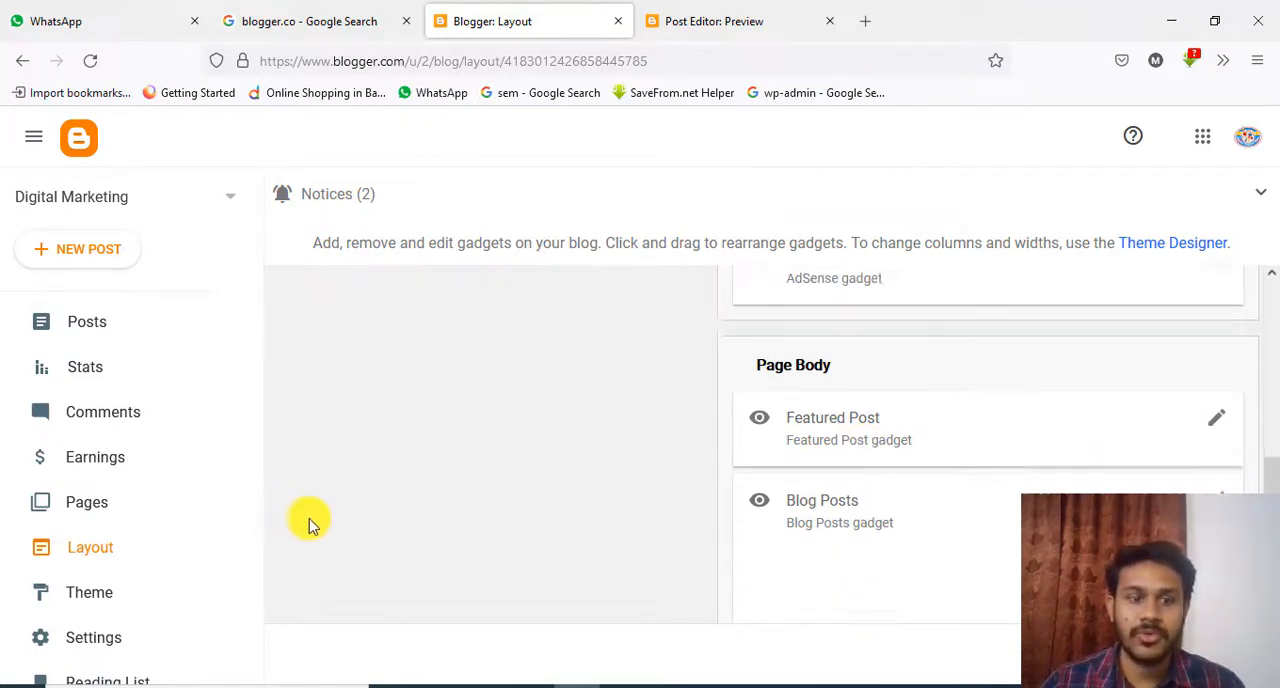
Open the blog's theme page and browse the current theme and the Contempo and Soho theme variants
scroll(120, 500, "down", 3)
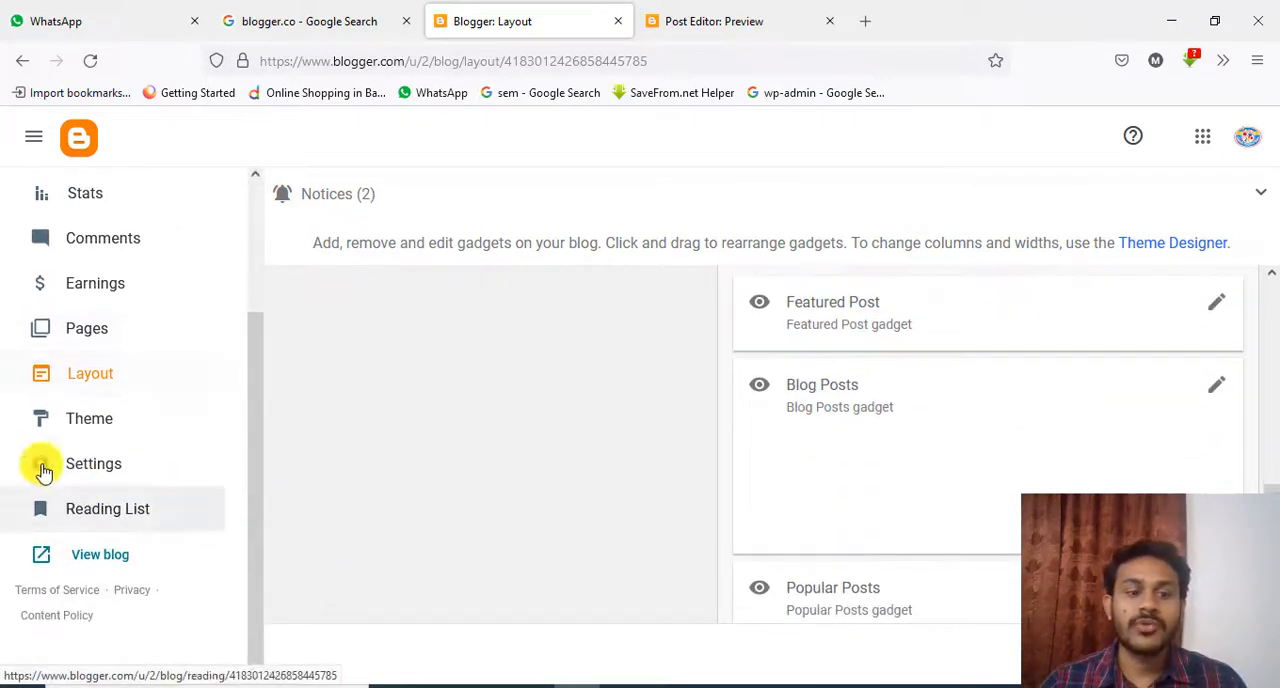
left_click(85, 420)
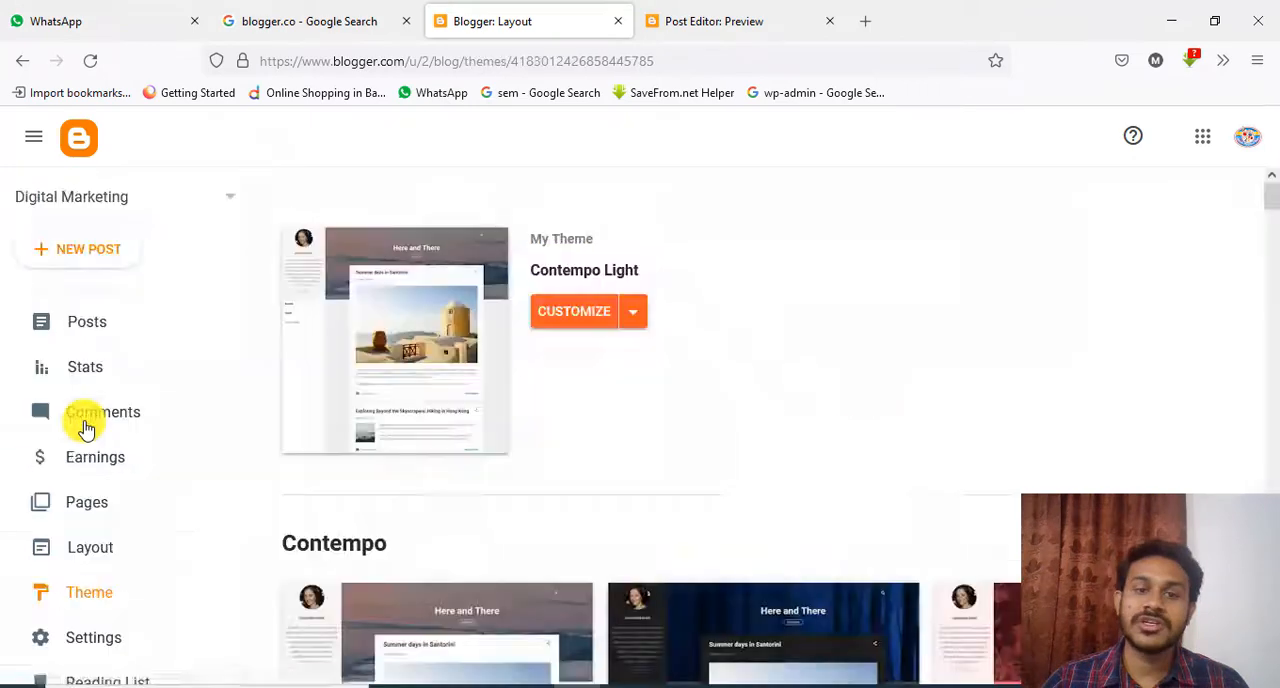
scroll(760, 630, "down", 5)
scroll(833, 468, "up", 5)
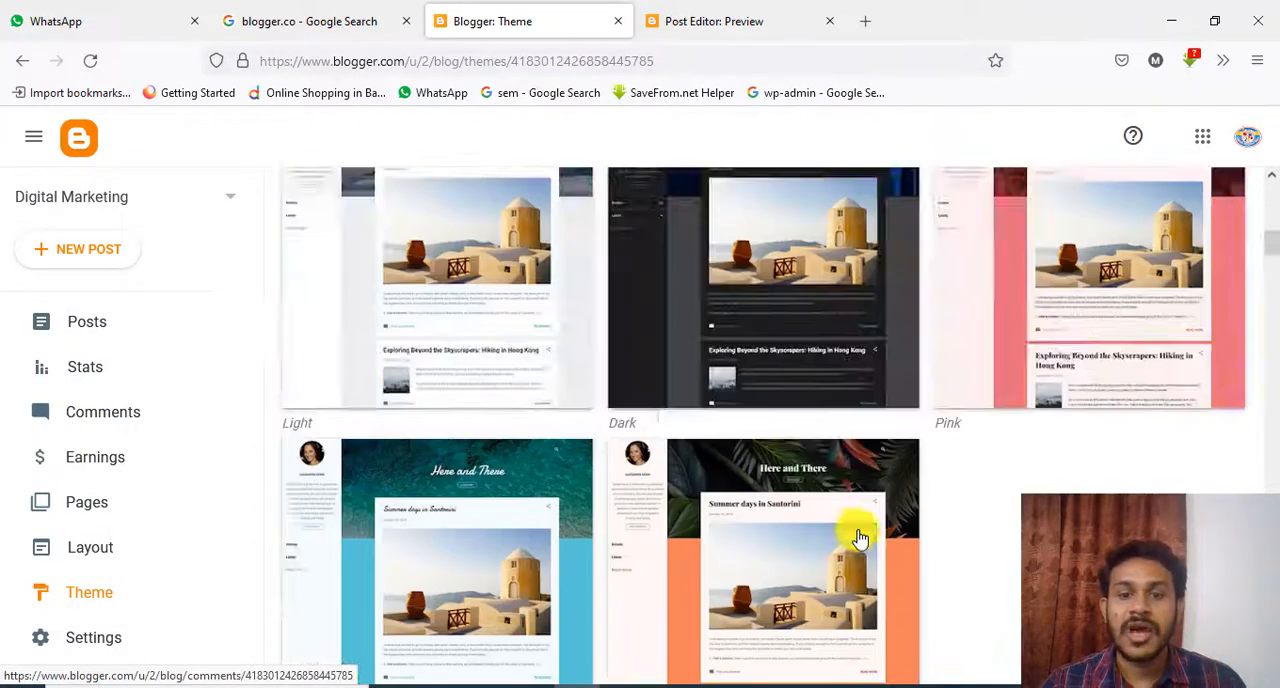
left_click(853, 532)
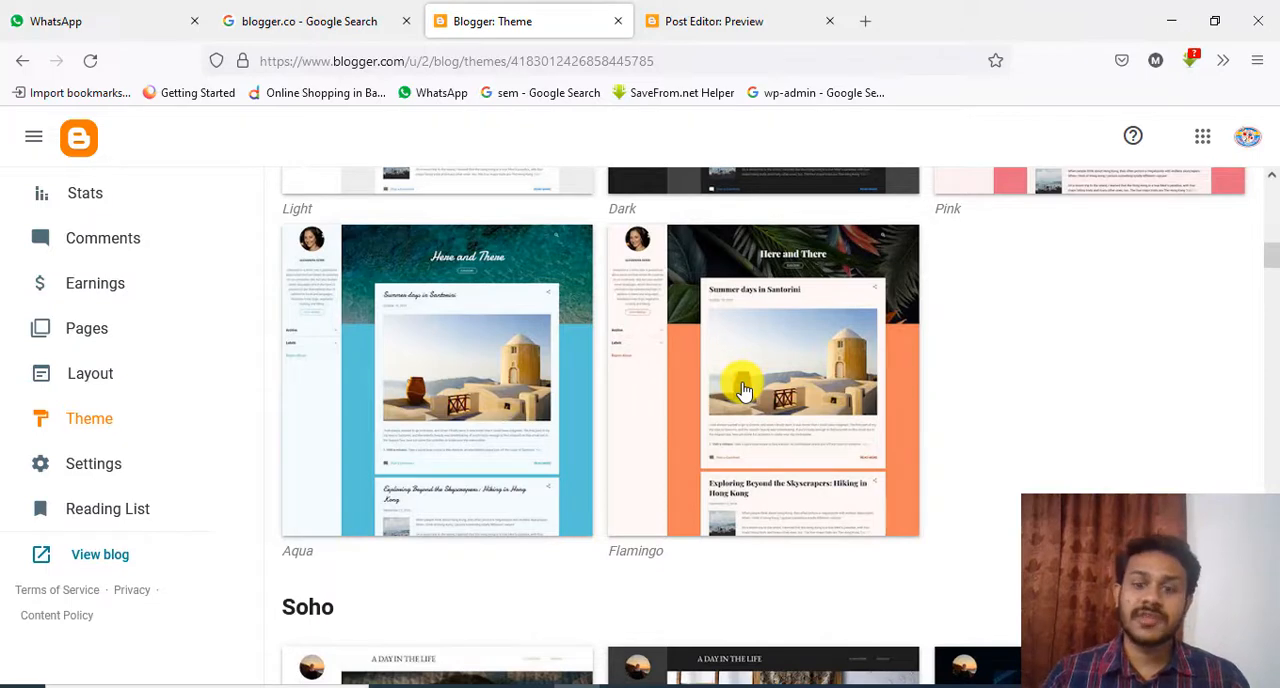
scroll(743, 390, "up", 10)
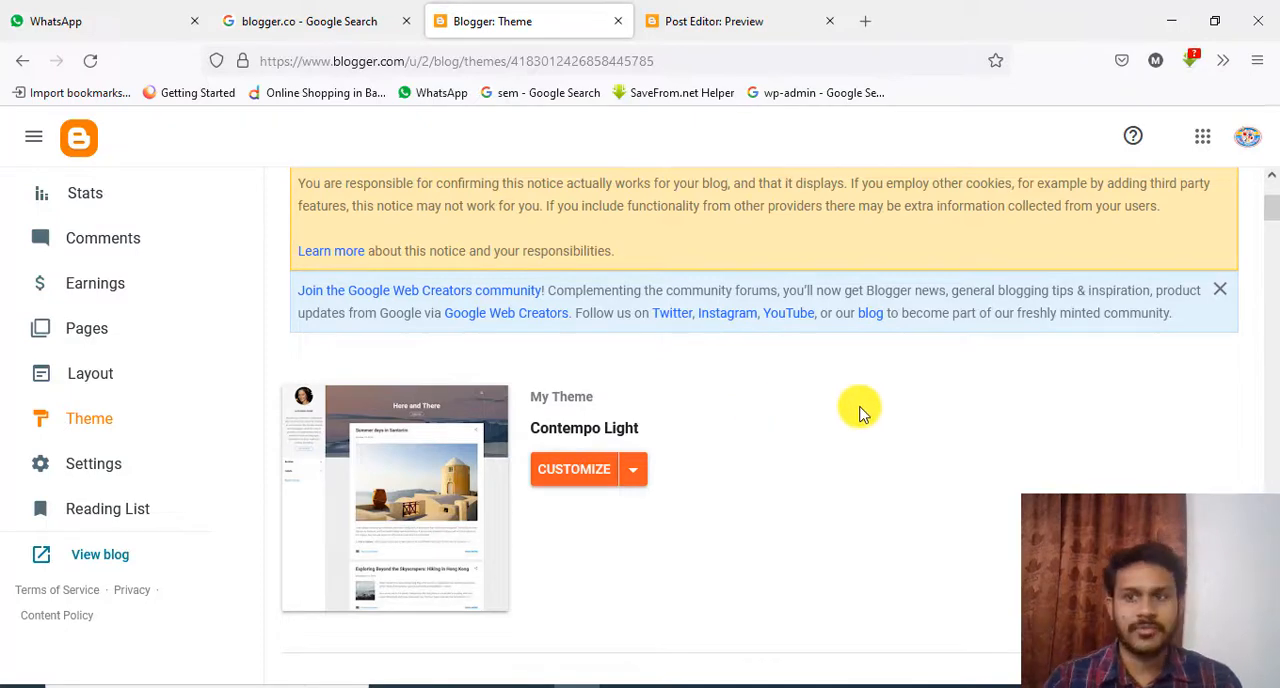
scroll(857, 414, "down", 2)
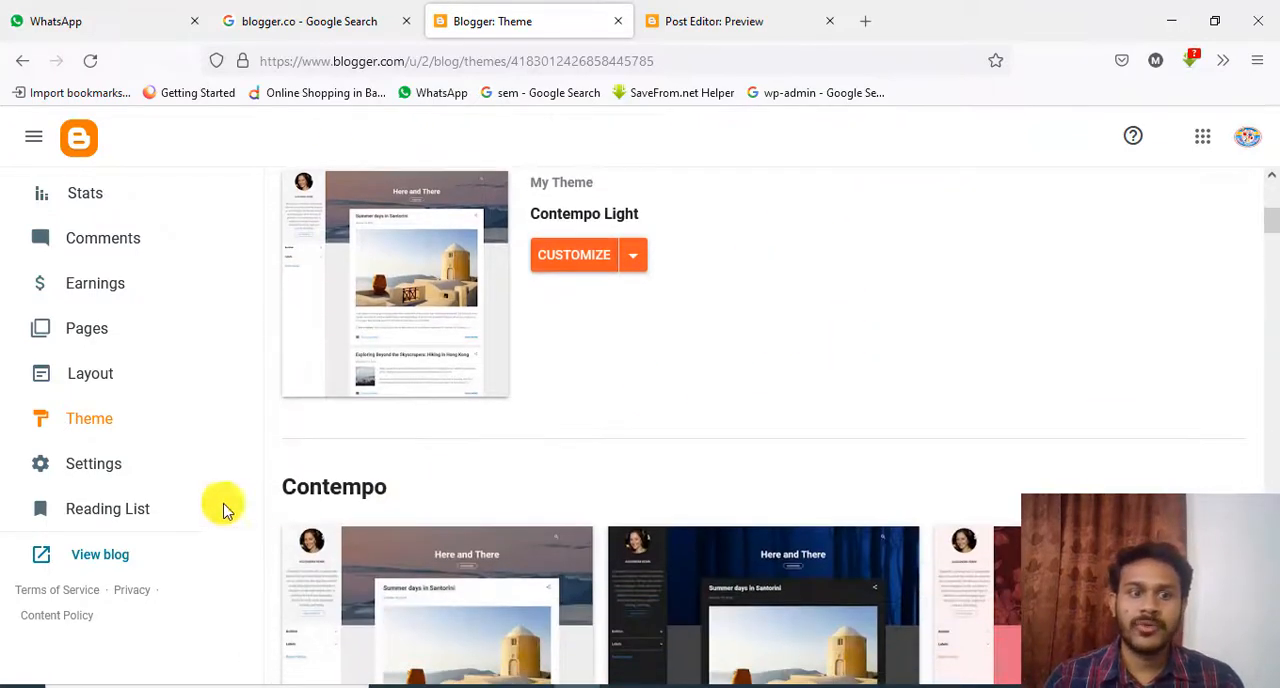
Open the blog's settings, view the title setting without changing it, and review the Basic and Privacy options
left_click(93, 470)
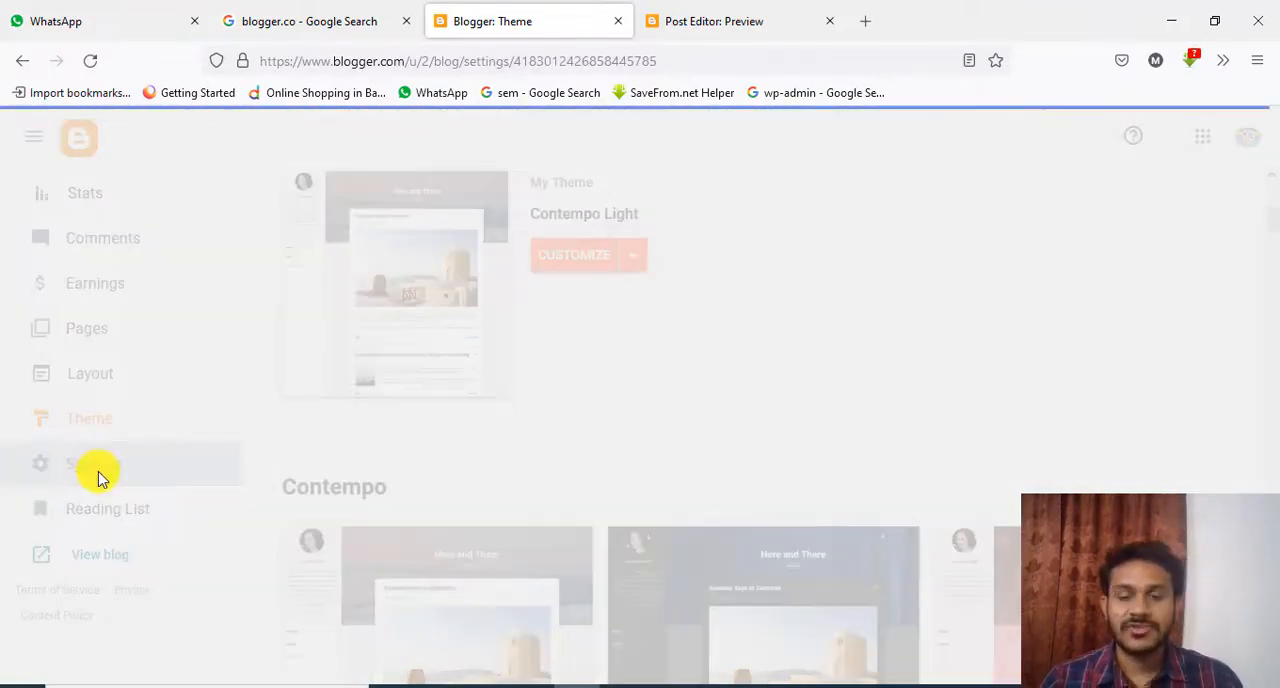
scroll(866, 316, "down", 2)
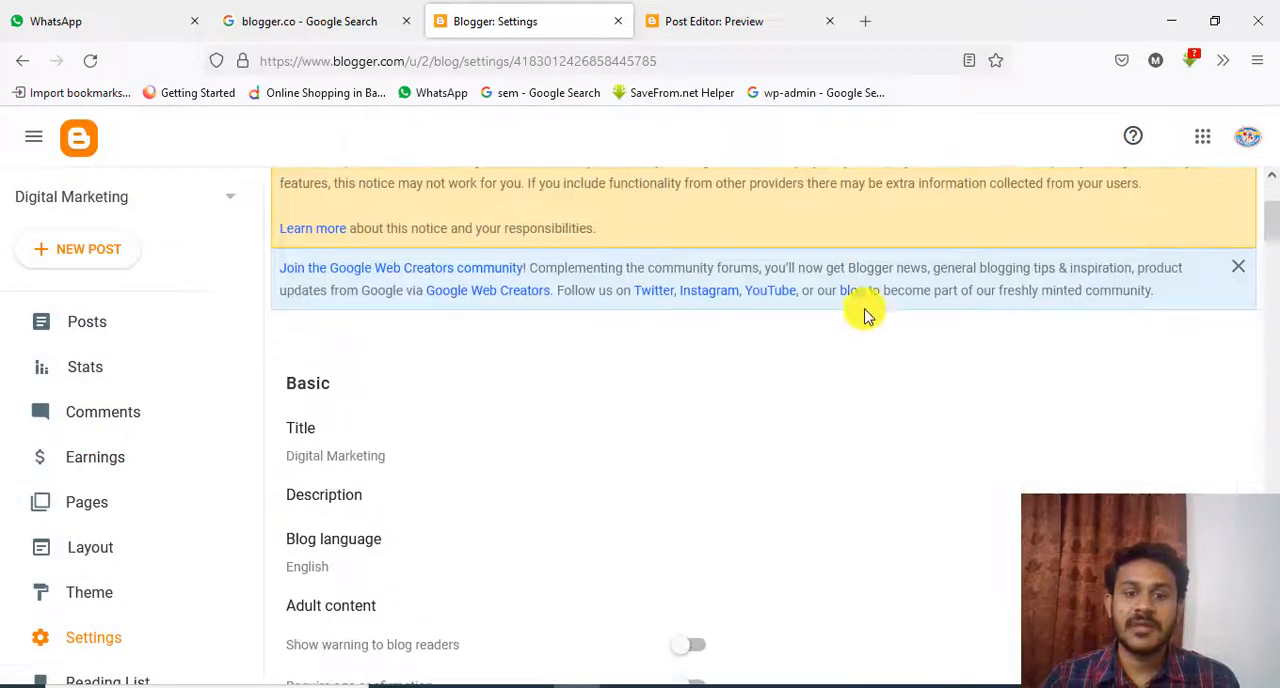
scroll(1050, 300, "down", 1)
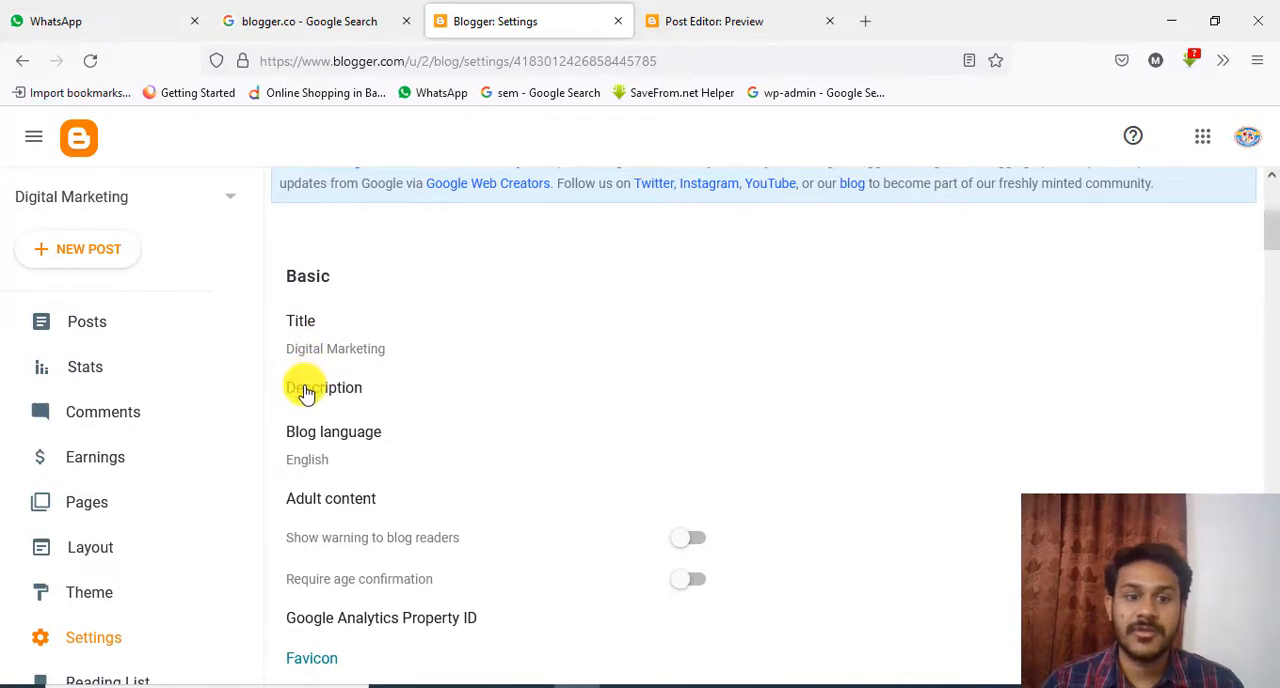
left_click(303, 322)
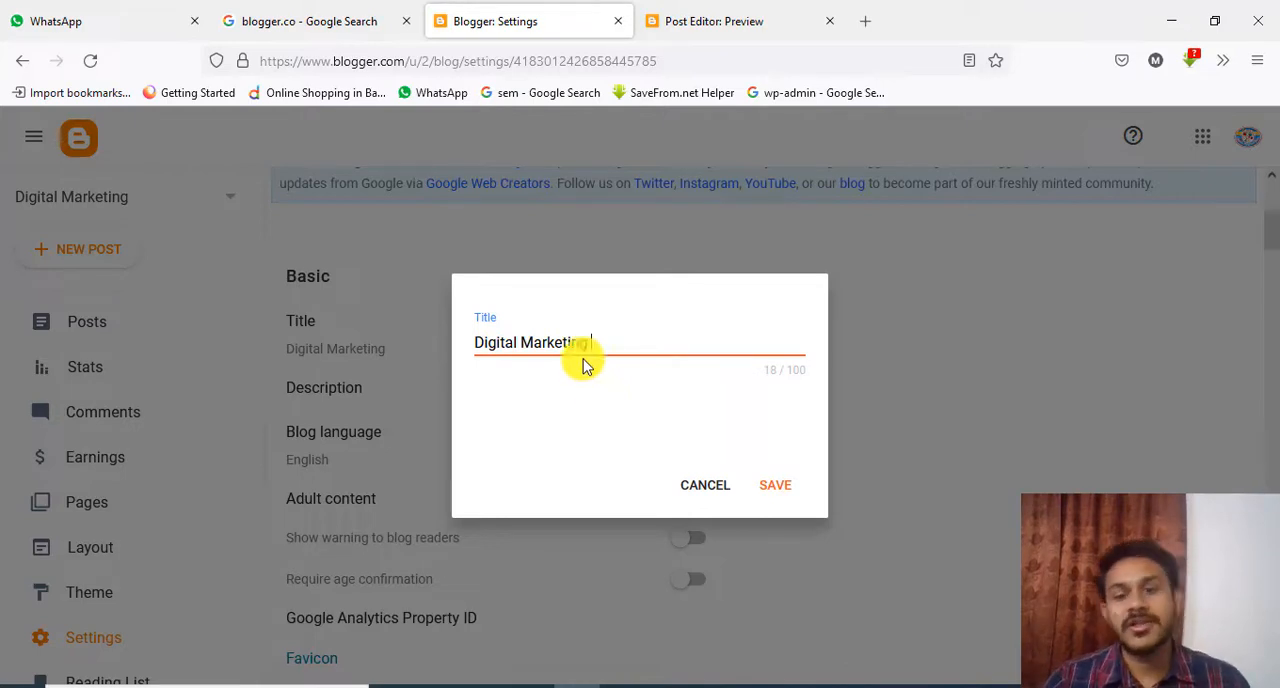
left_click(704, 486)
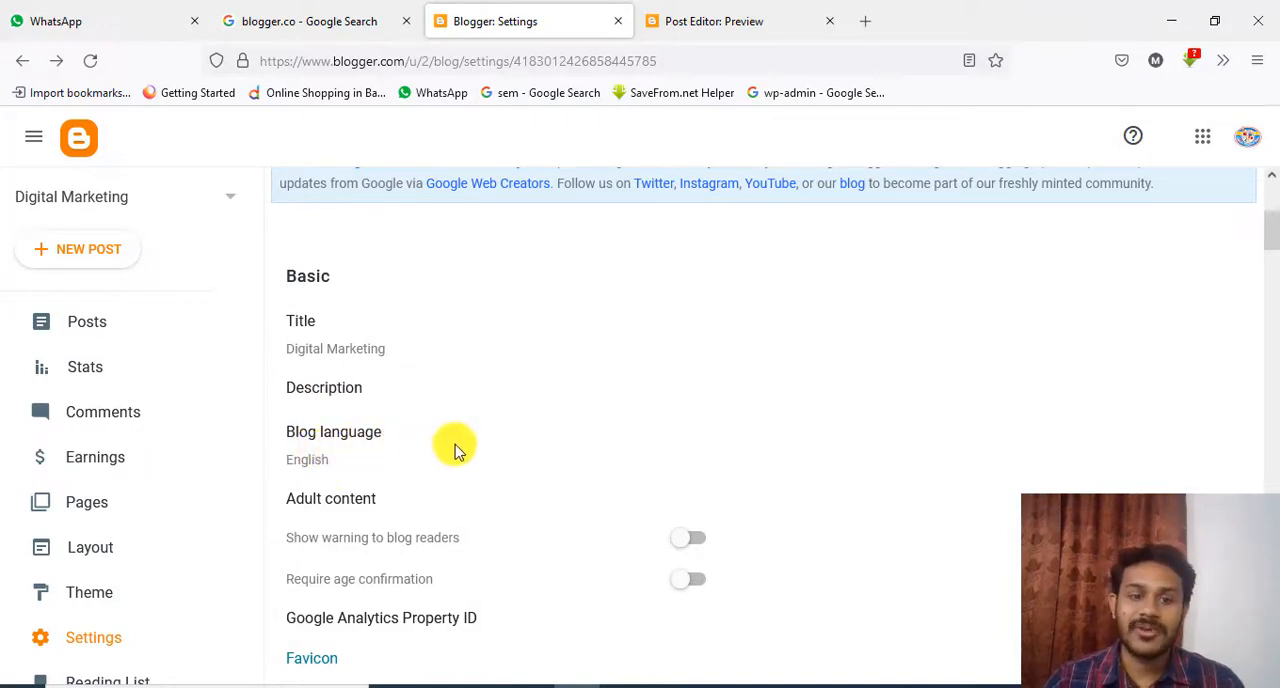
scroll(571, 391, "down", 2)
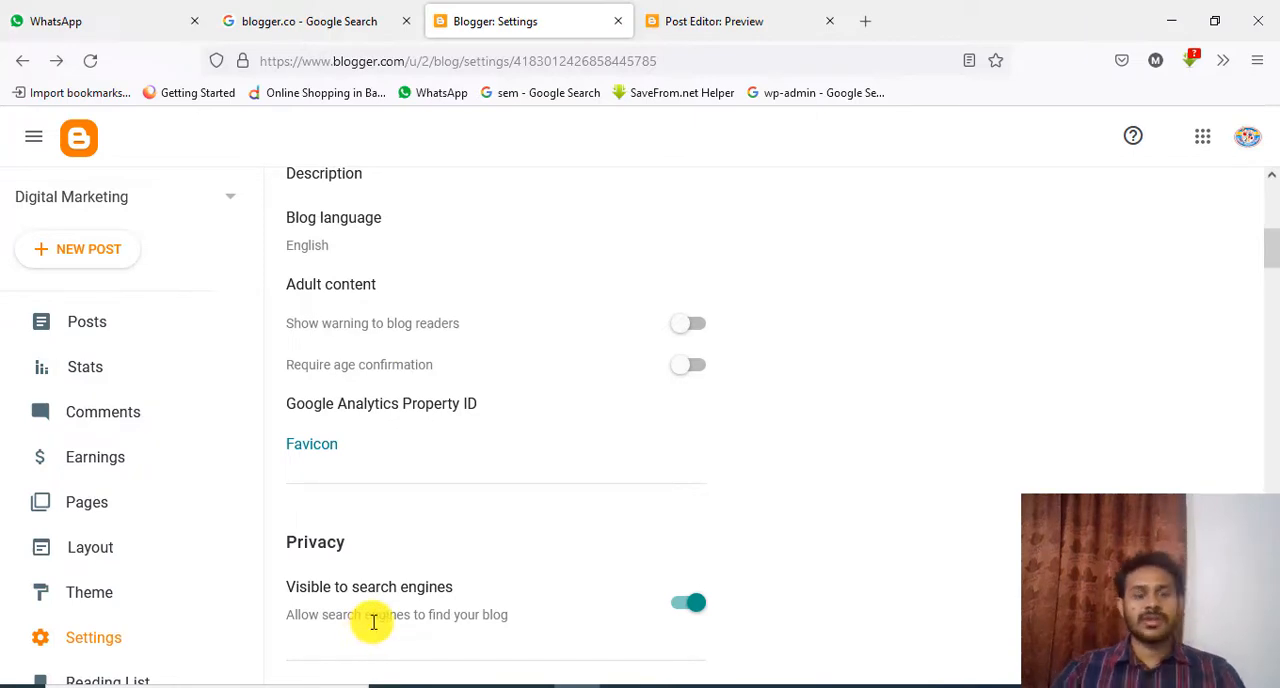
View the live Digital Marketing blog and look through its header, post image, excerpt and footer
scroll(134, 566, "down", 2)
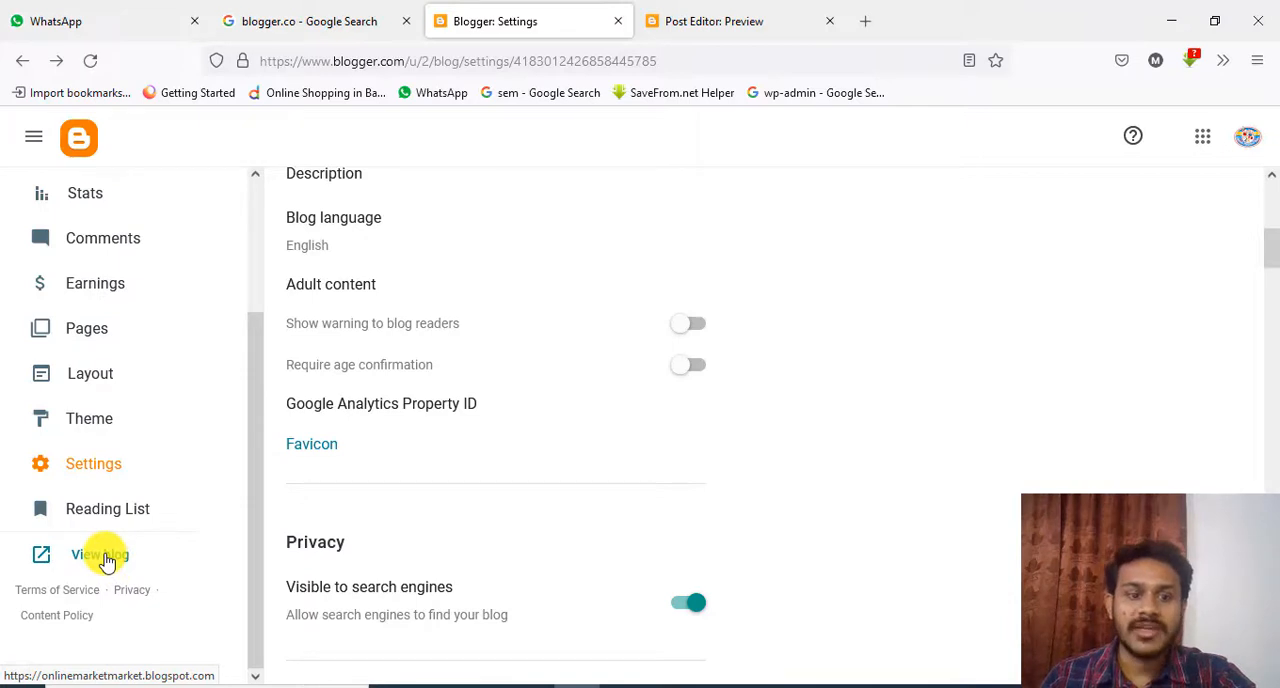
left_click(104, 560)
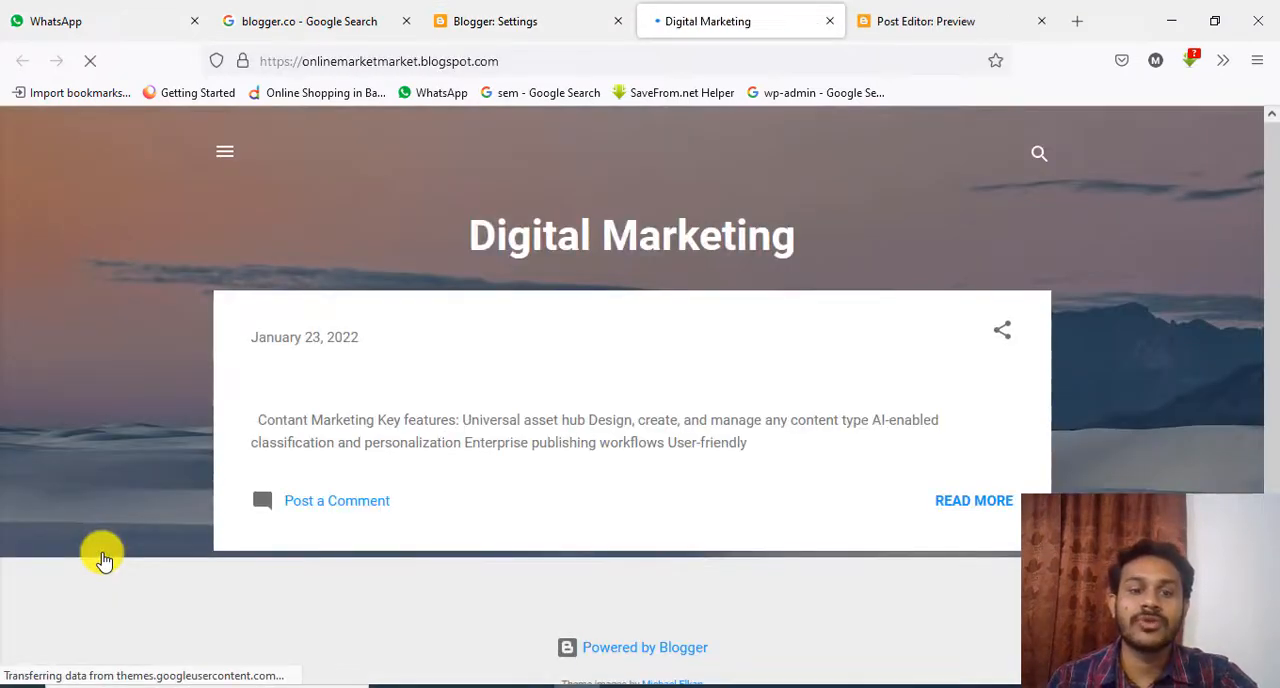
scroll(723, 443, "down", 5)
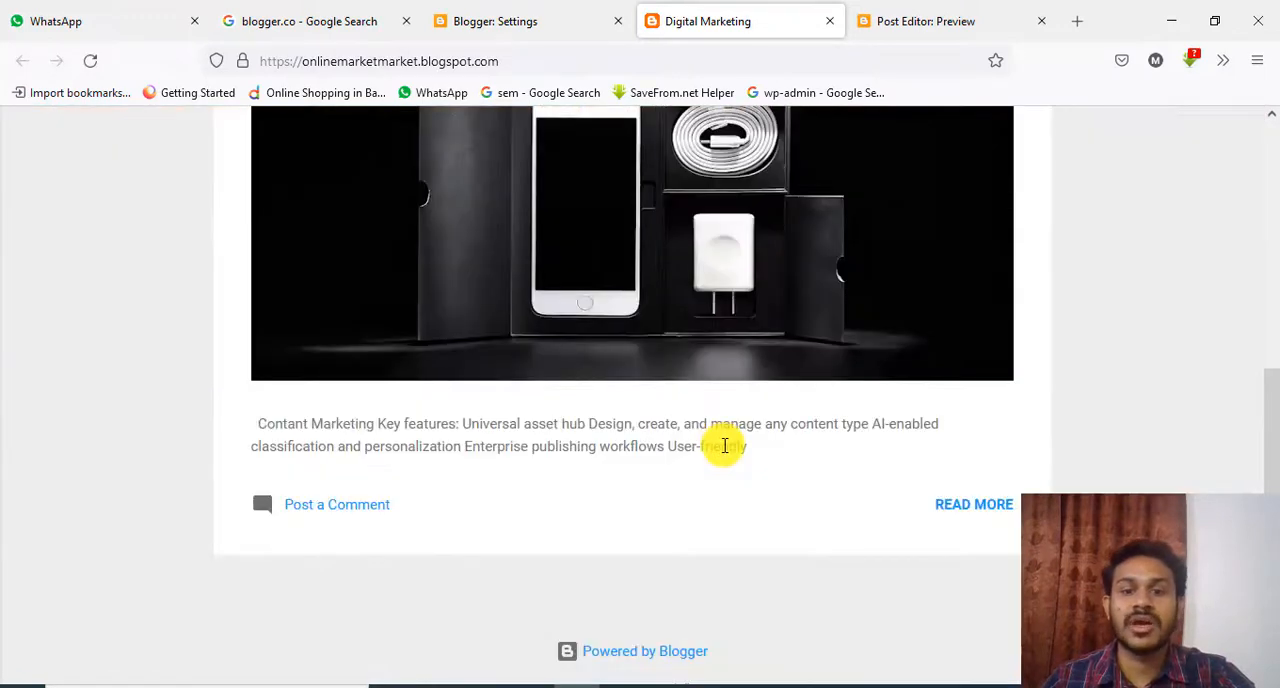
scroll(723, 445, "up", 5)
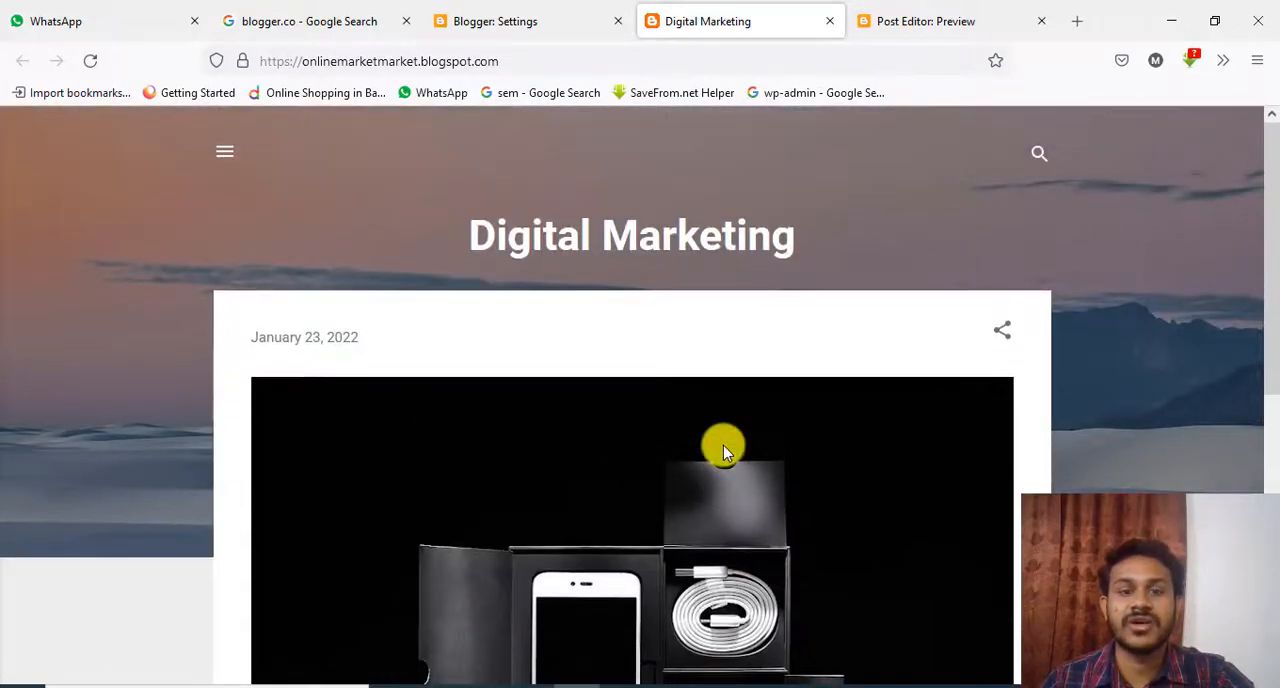
scroll(723, 445, "down", 5)
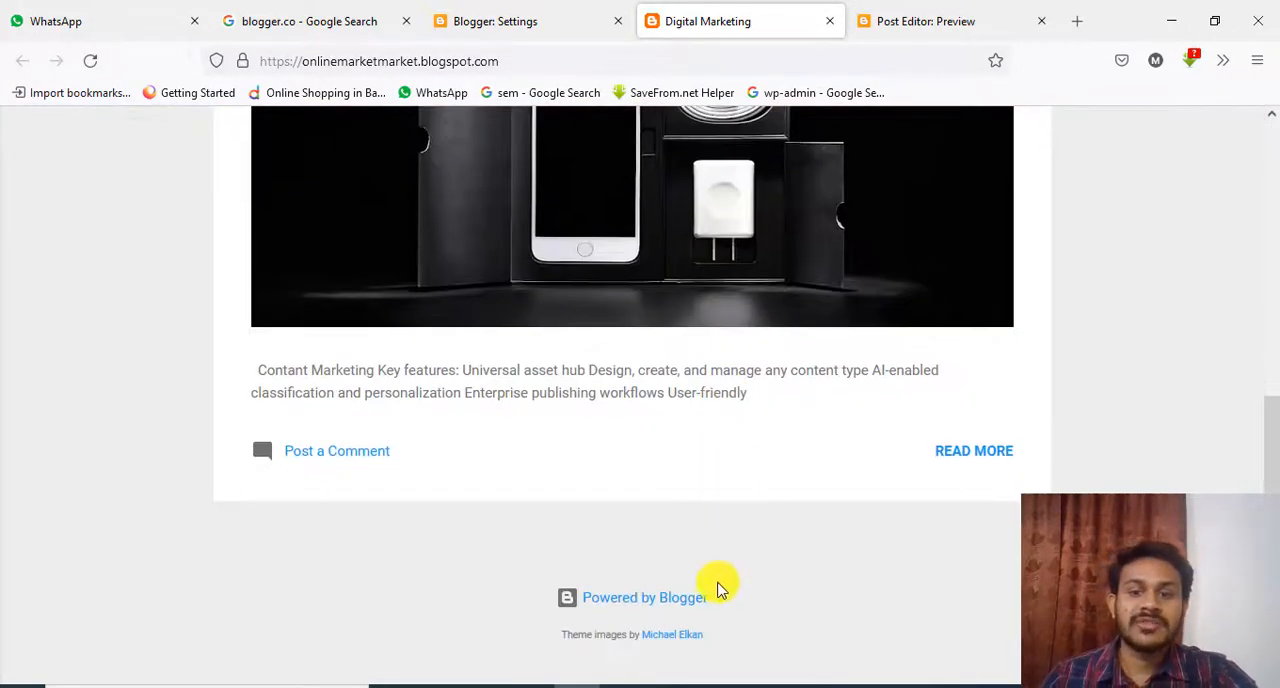